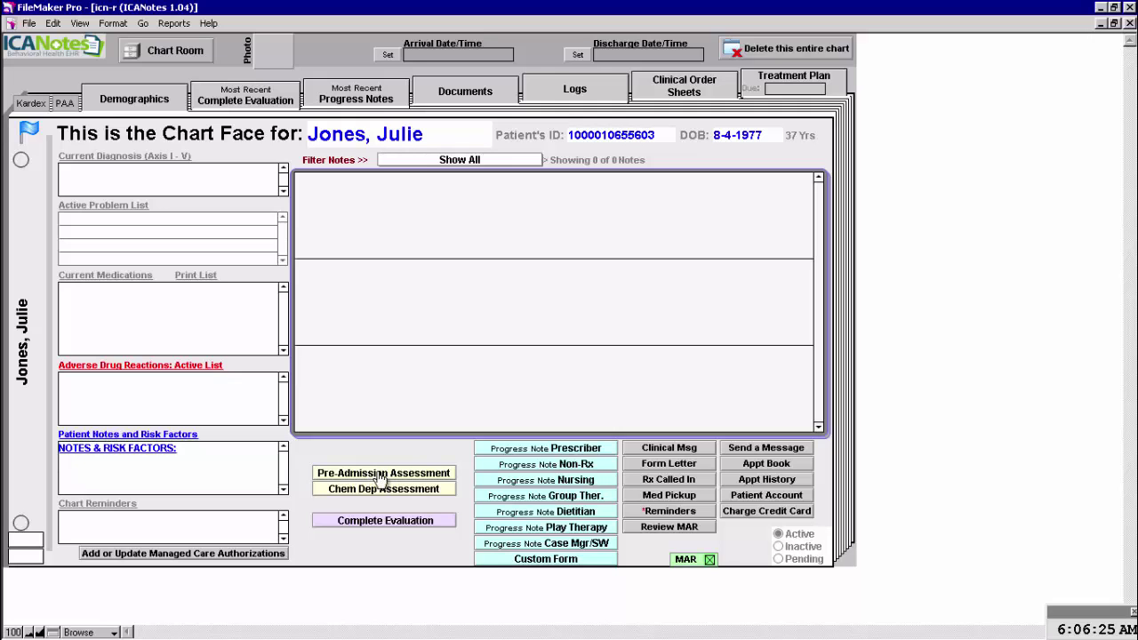
# - Start a Pre-Admission Assessment for the patient and open the Psychosis presenting problem in its problem screens
pyautogui.click(380, 479)
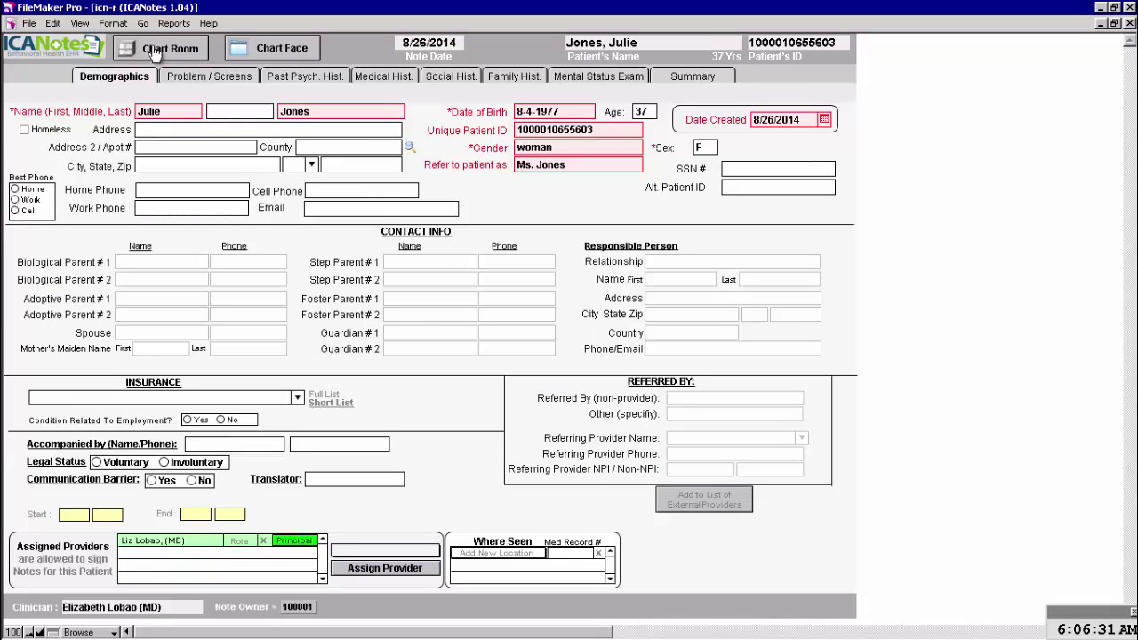
pyautogui.click(208, 79)
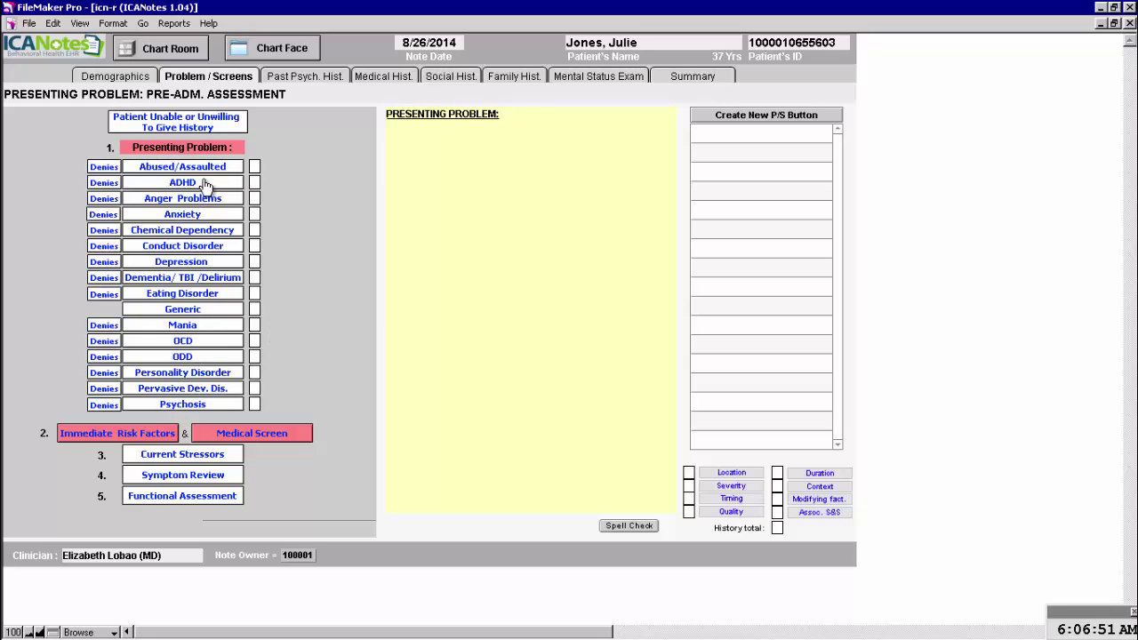
pyautogui.click(183, 405)
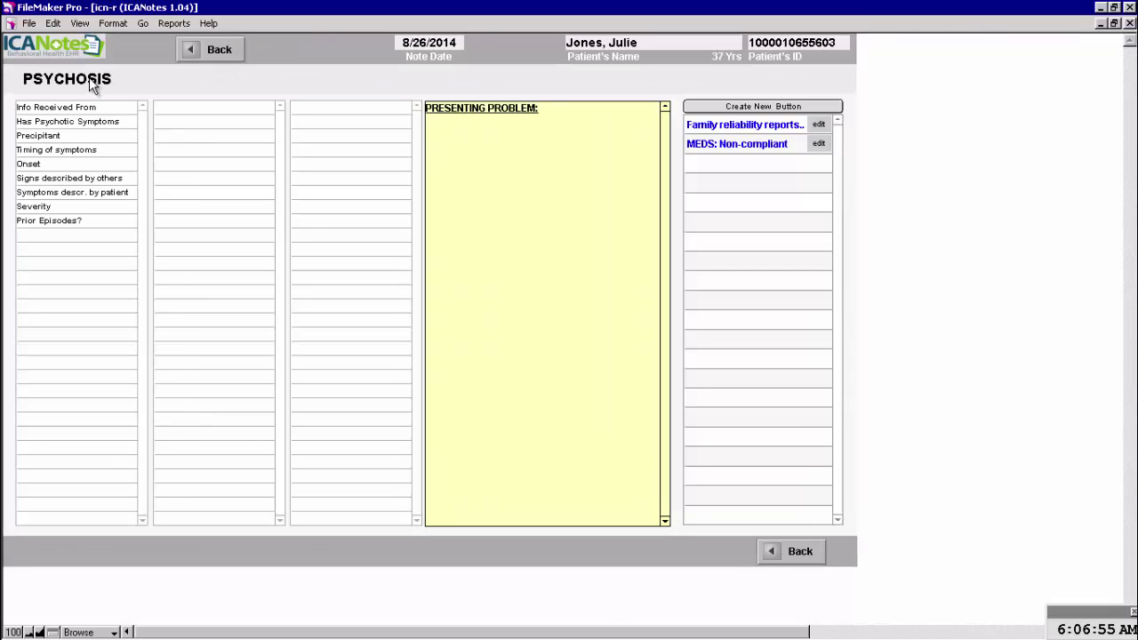
# - Record that information was received from the patient and family, and that psychotic symptoms are present
pyautogui.click(77, 109)
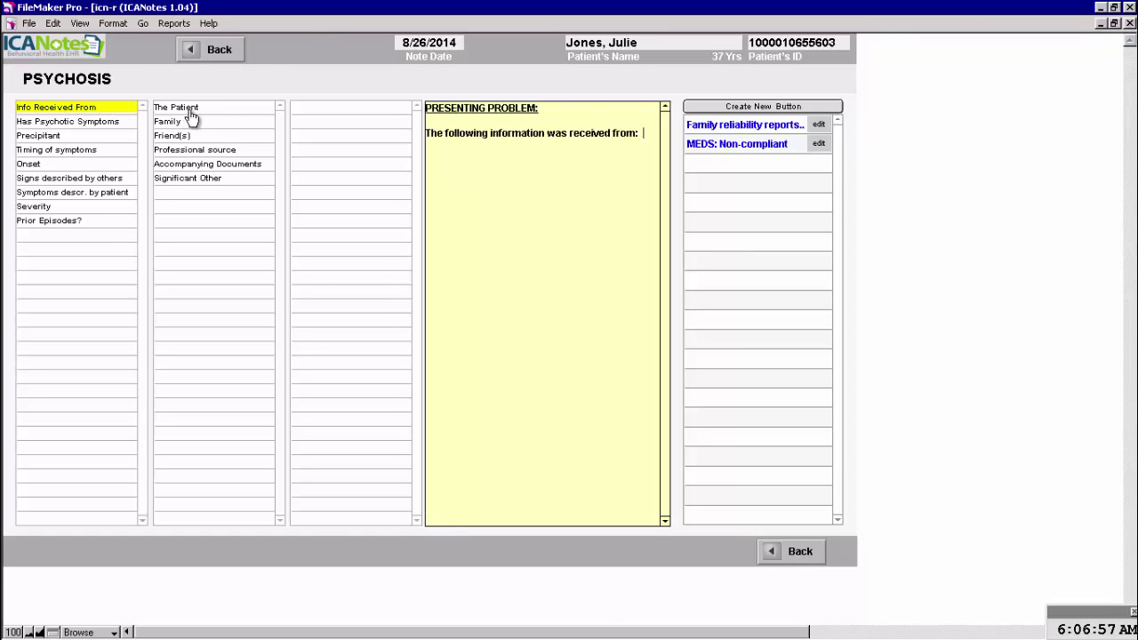
pyautogui.click(215, 111)
pyautogui.click(178, 122)
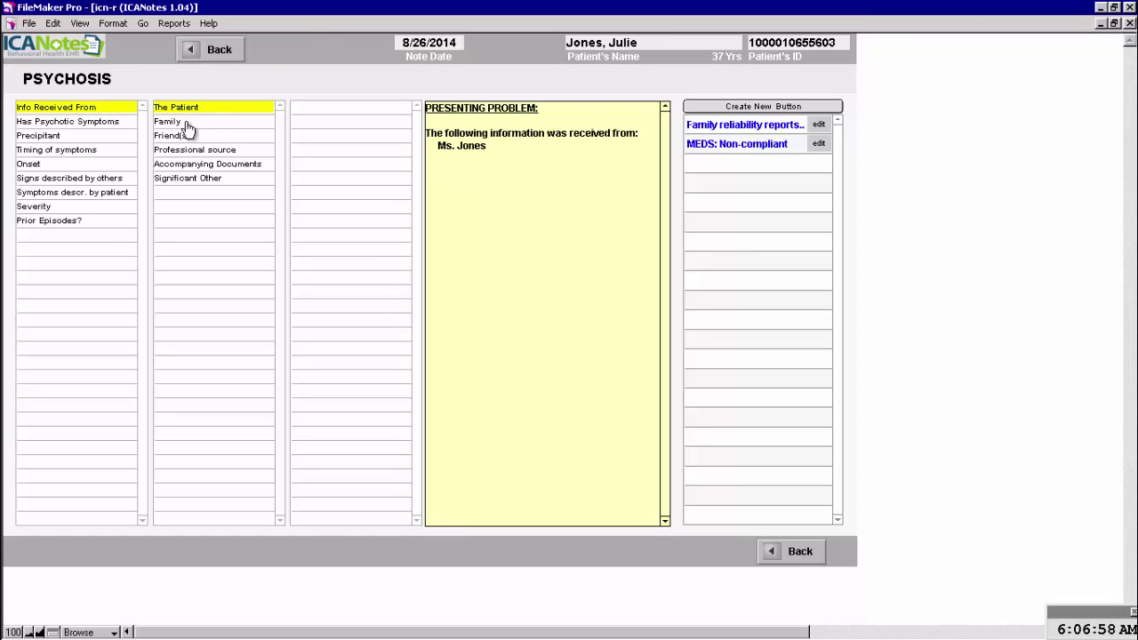
pyautogui.click(67, 122)
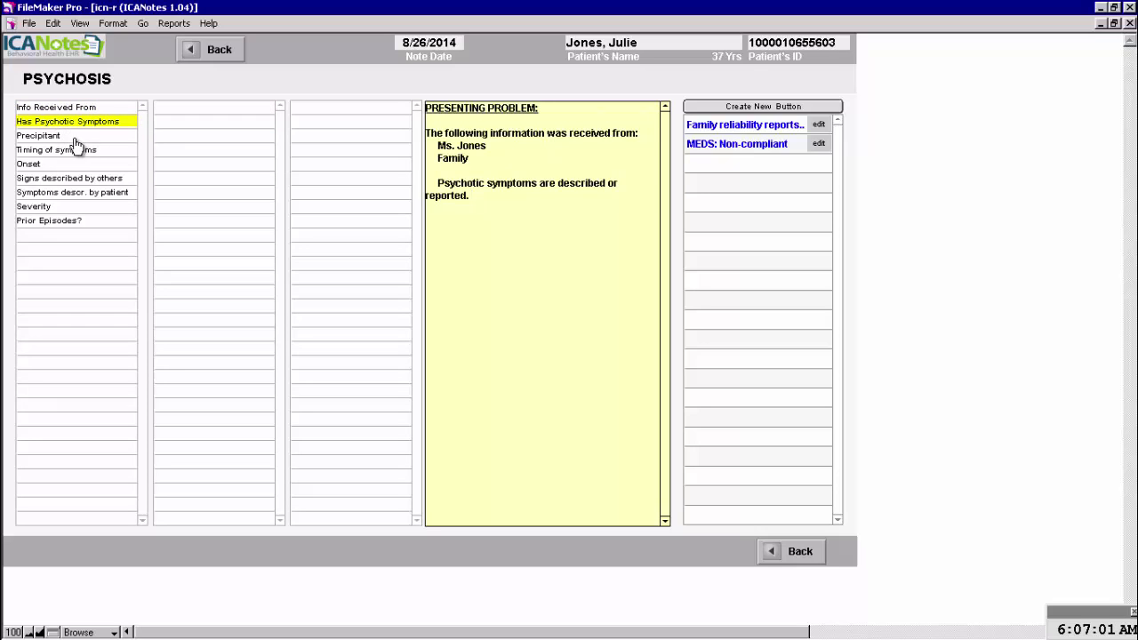
# - Document a possible precipitant for the psychotic symptoms and add the ready-made medication non-compliance statement
pyautogui.click(75, 138)
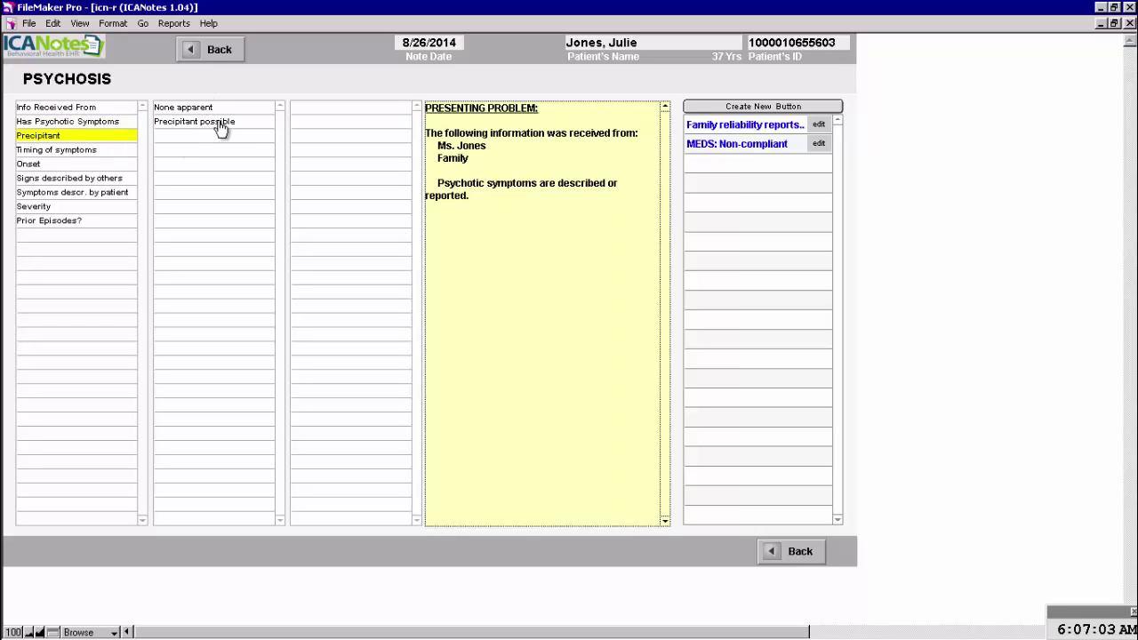
pyautogui.click(223, 124)
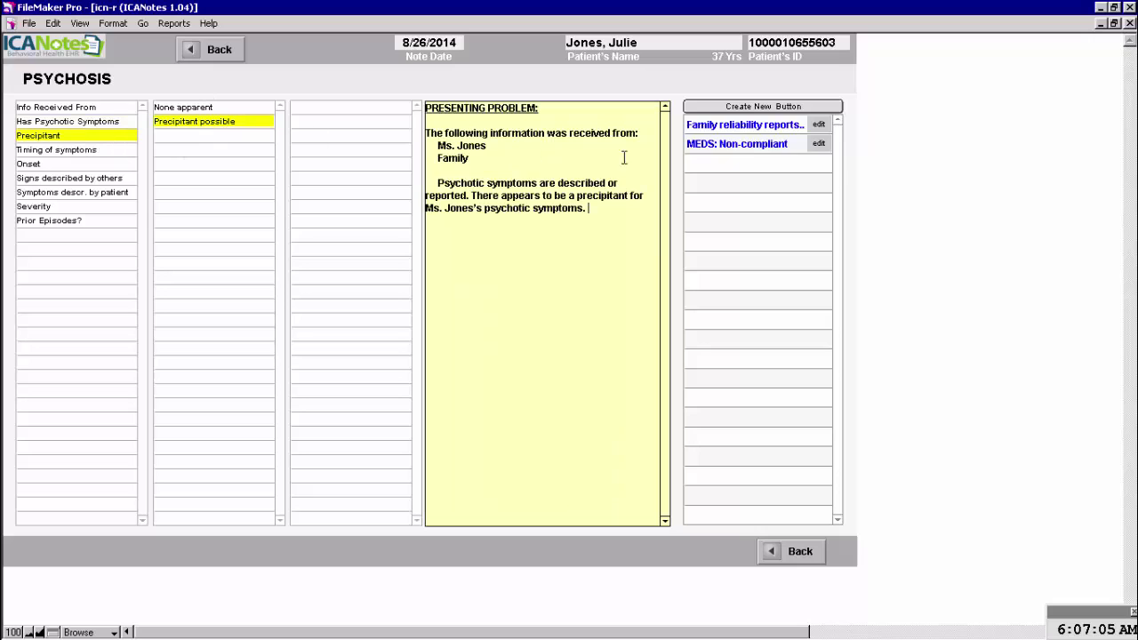
pyautogui.click(766, 156)
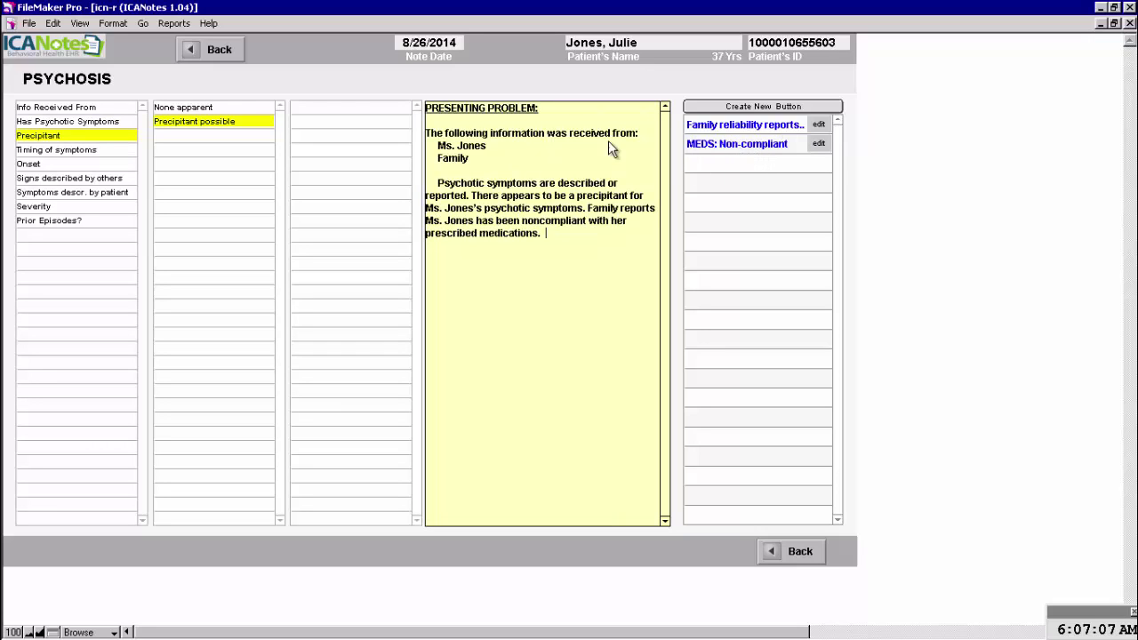
# - Record the timing of the psychotic symptoms as chronic and their onset as rapid over days
pyautogui.click(69, 151)
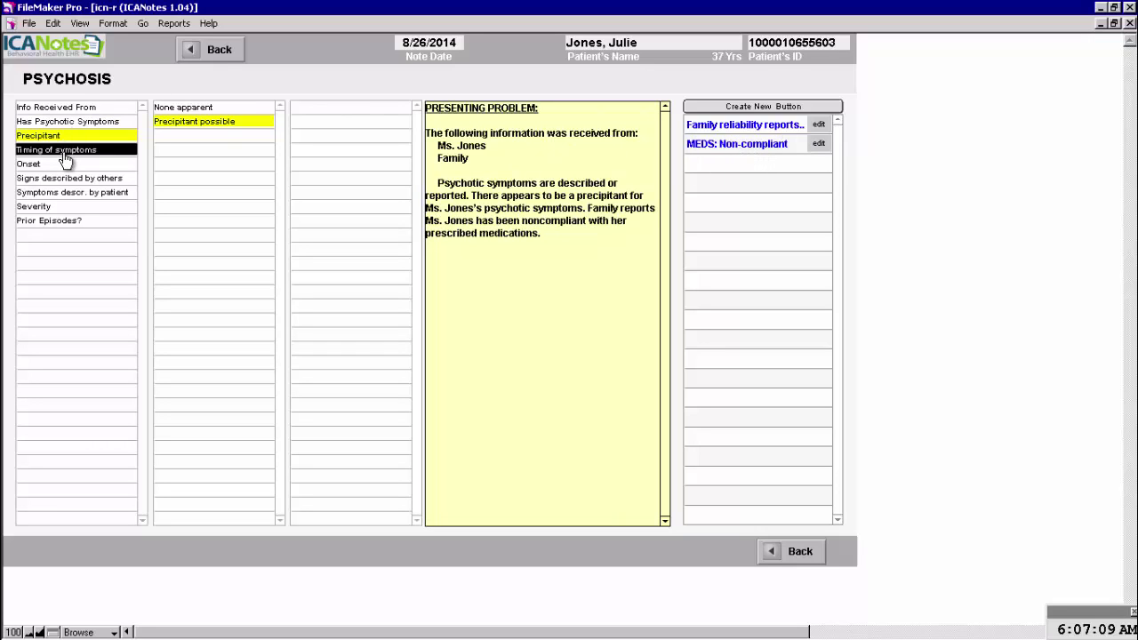
pyautogui.click(182, 109)
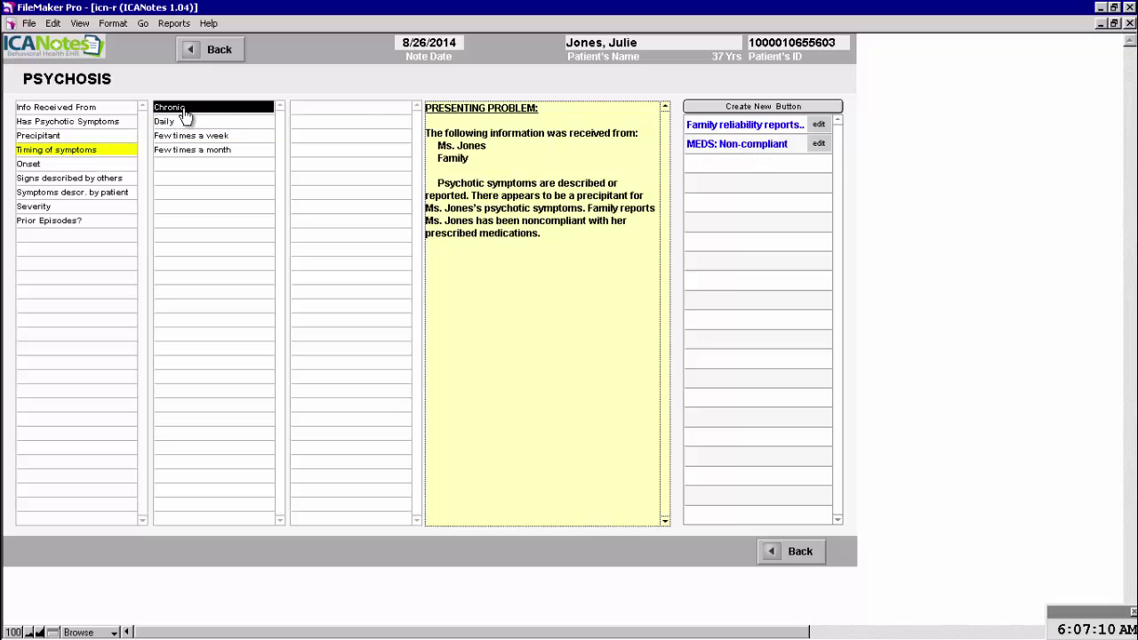
pyautogui.click(62, 166)
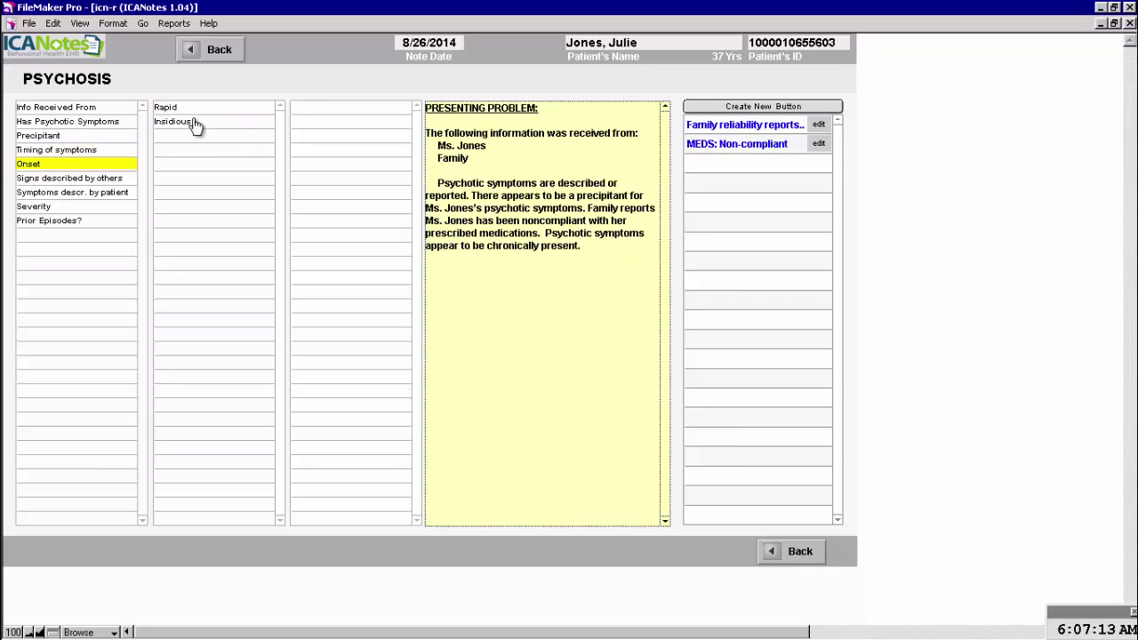
pyautogui.click(203, 111)
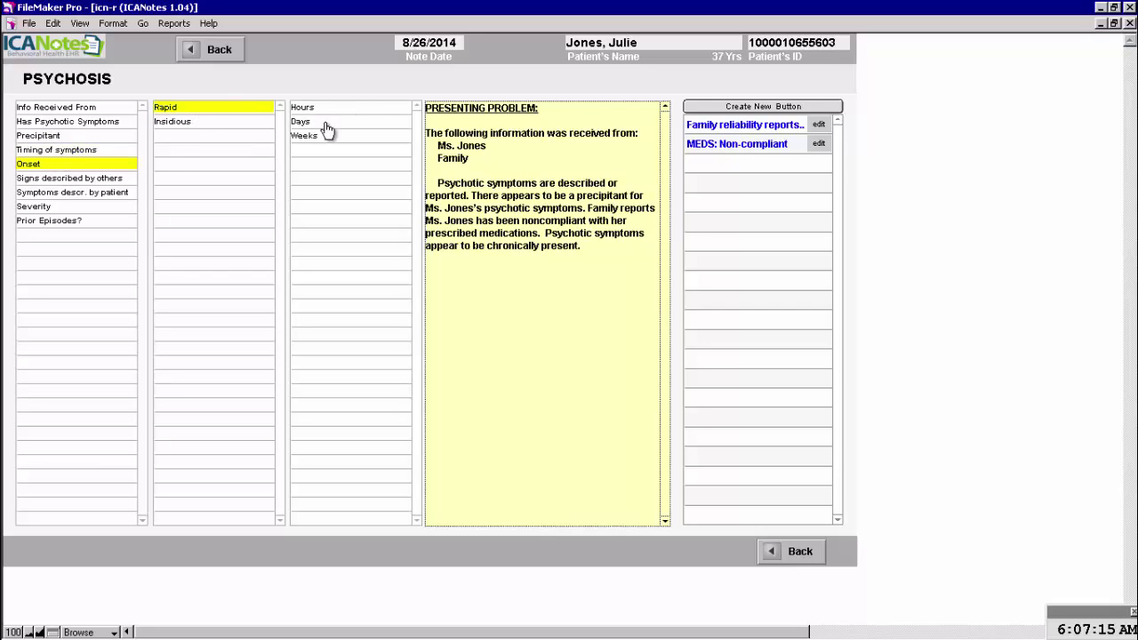
pyautogui.click(325, 125)
# - Describe the patient's behavior as disorganized under the signs described by others, and view the thought disorder options
pyautogui.click(91, 181)
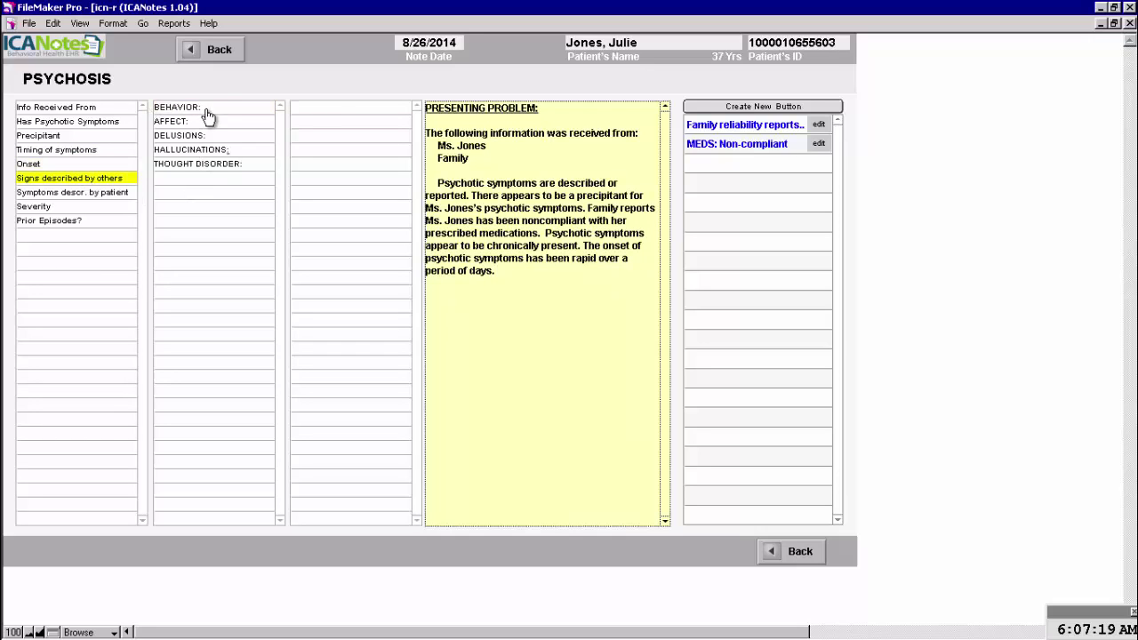
pyautogui.click(207, 112)
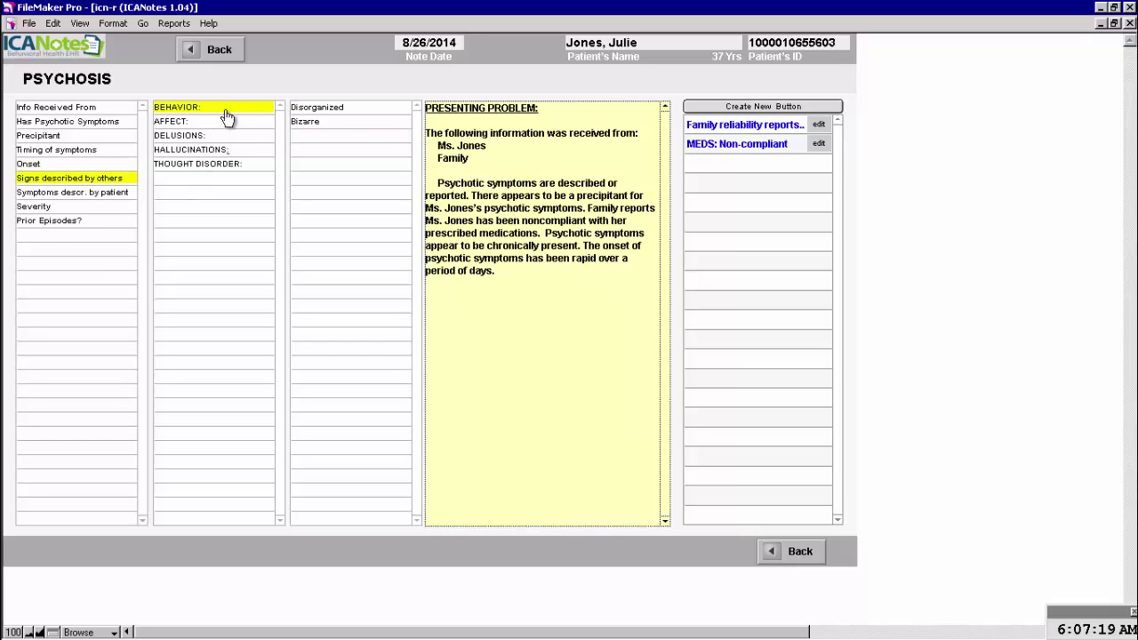
pyautogui.click(327, 111)
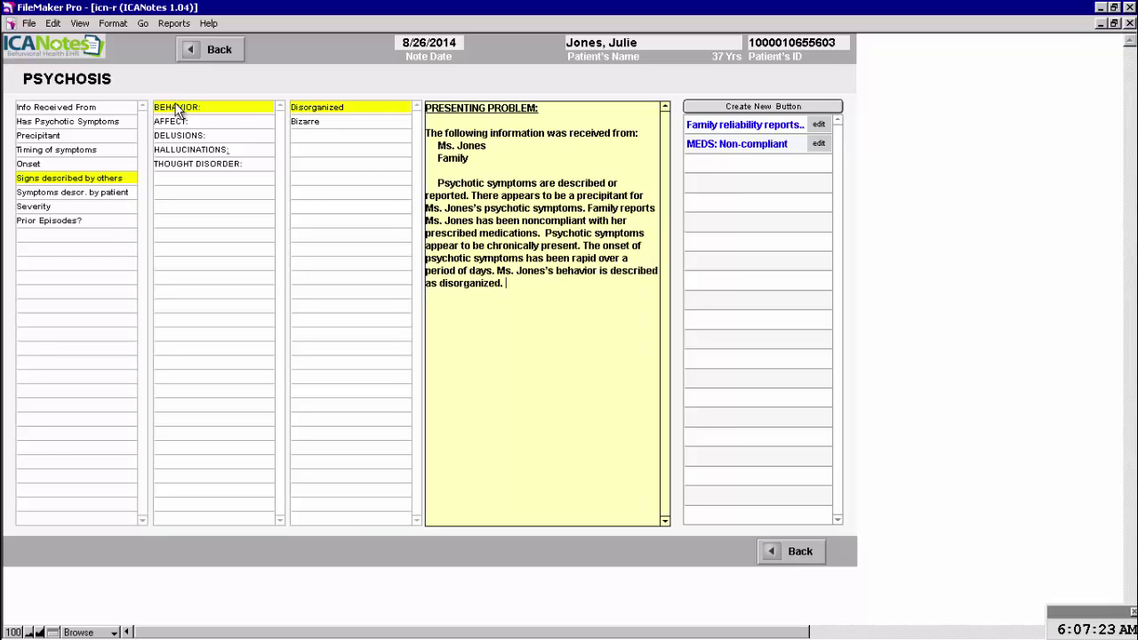
pyautogui.click(178, 164)
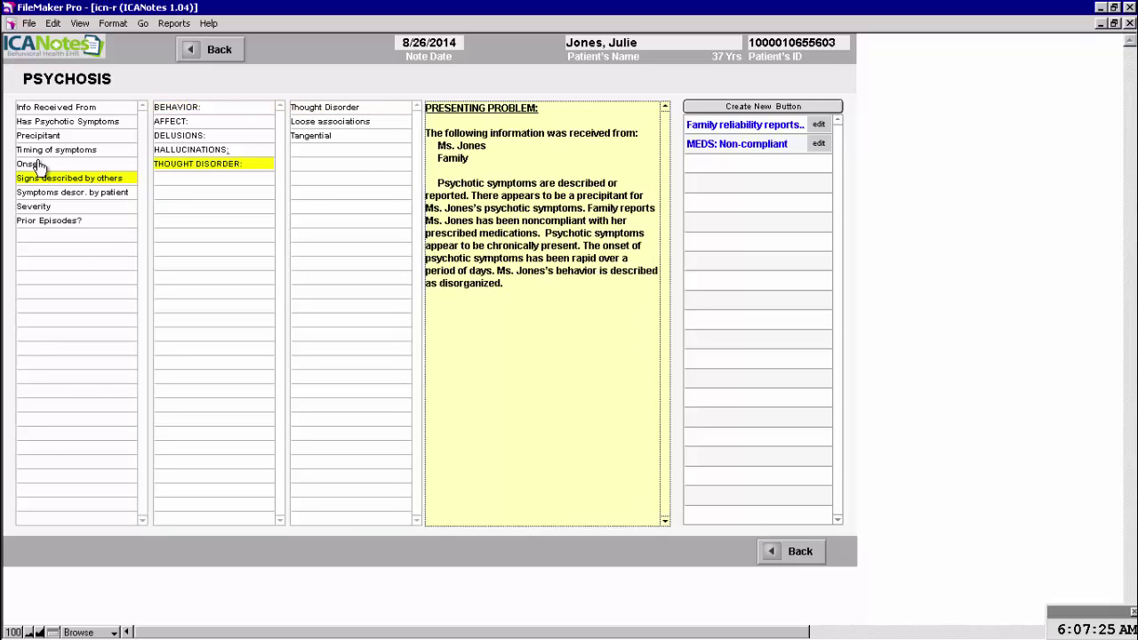
# - Add auditory hallucinations with self-injurious commands to the symptoms described by the patient
pyautogui.click(37, 192)
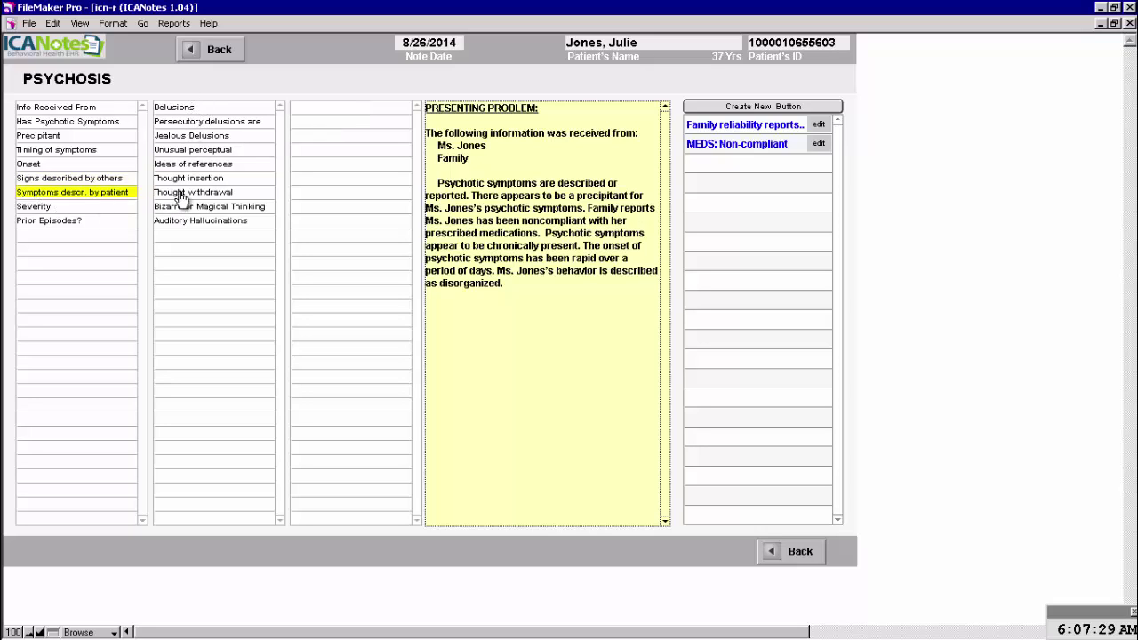
pyautogui.click(177, 224)
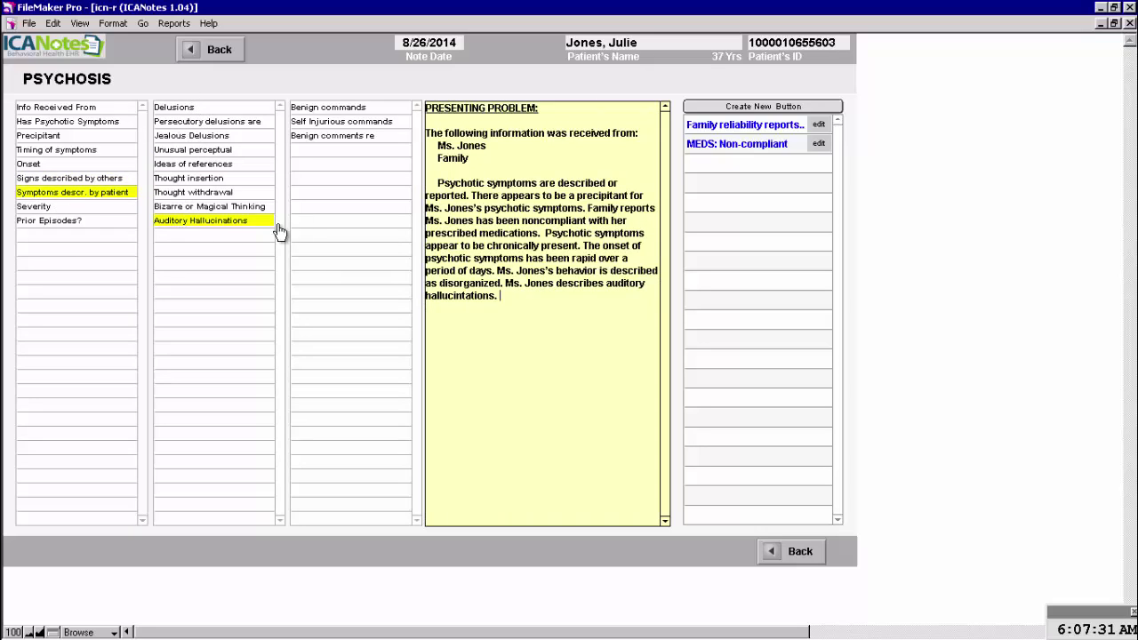
pyautogui.click(354, 122)
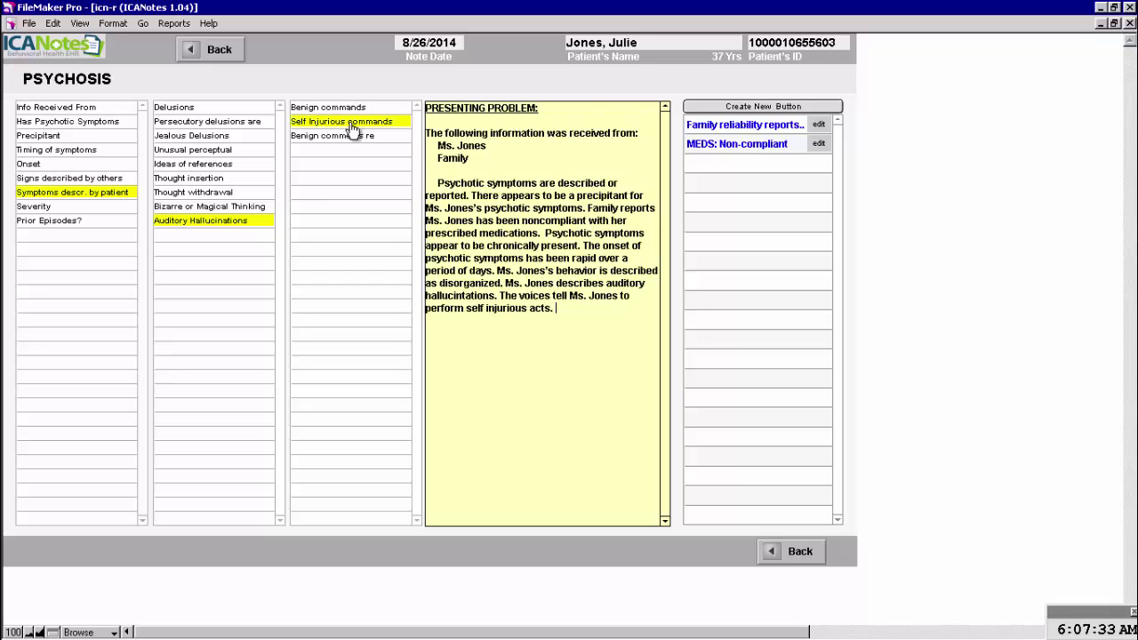
# - Rate the psychosis severity as high, record no prior episodes, and return to the presenting problem overview
pyautogui.click(35, 209)
pyautogui.click(186, 136)
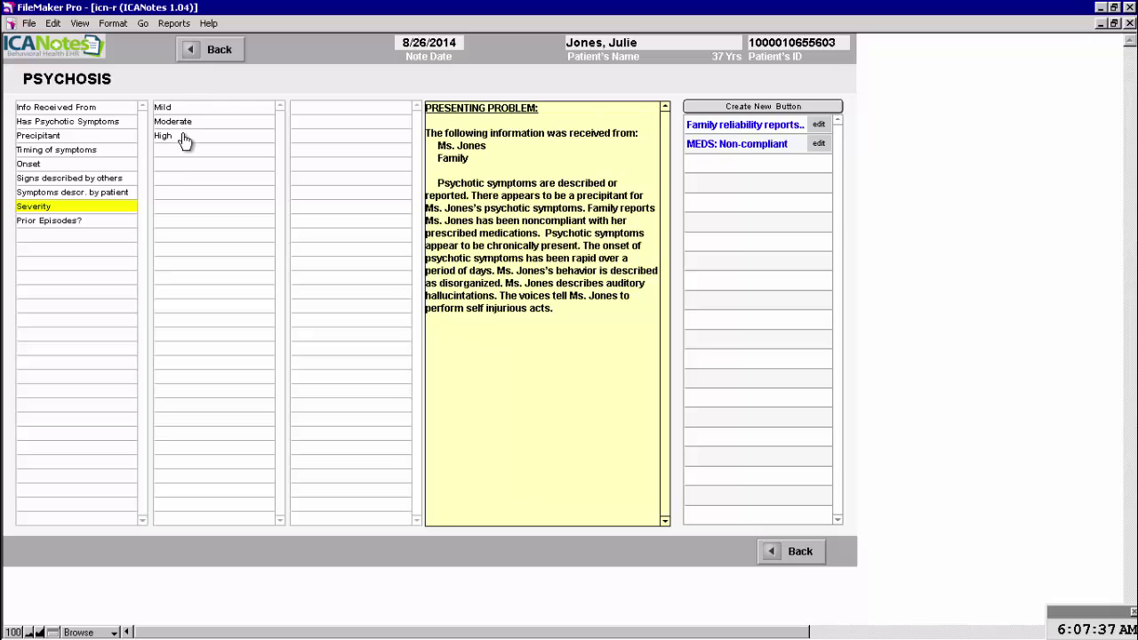
pyautogui.click(71, 220)
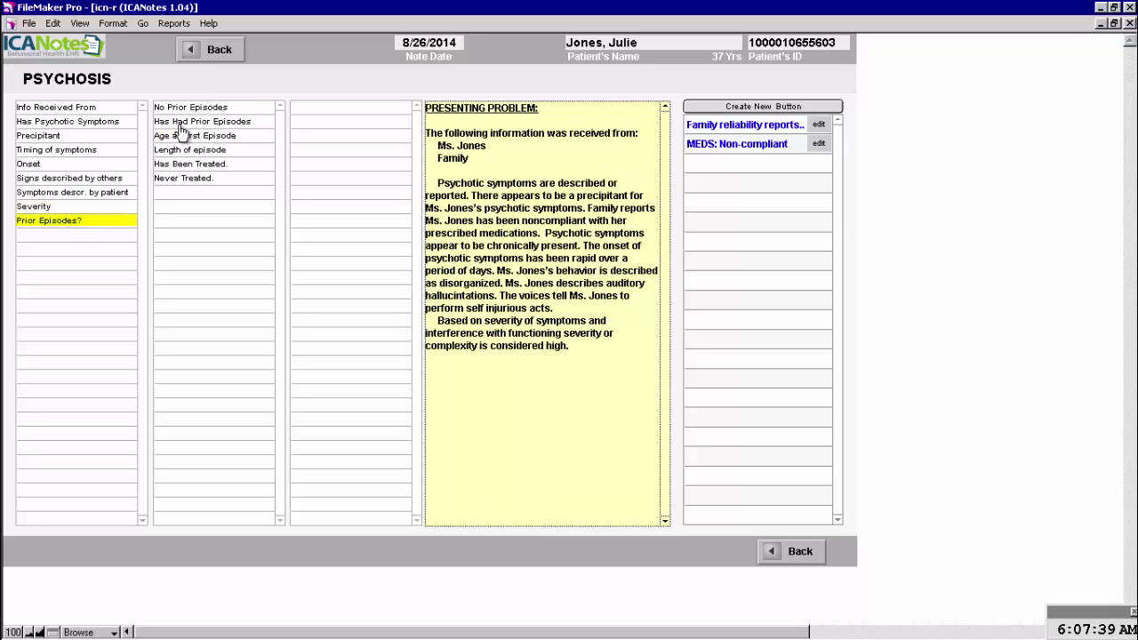
pyautogui.click(200, 111)
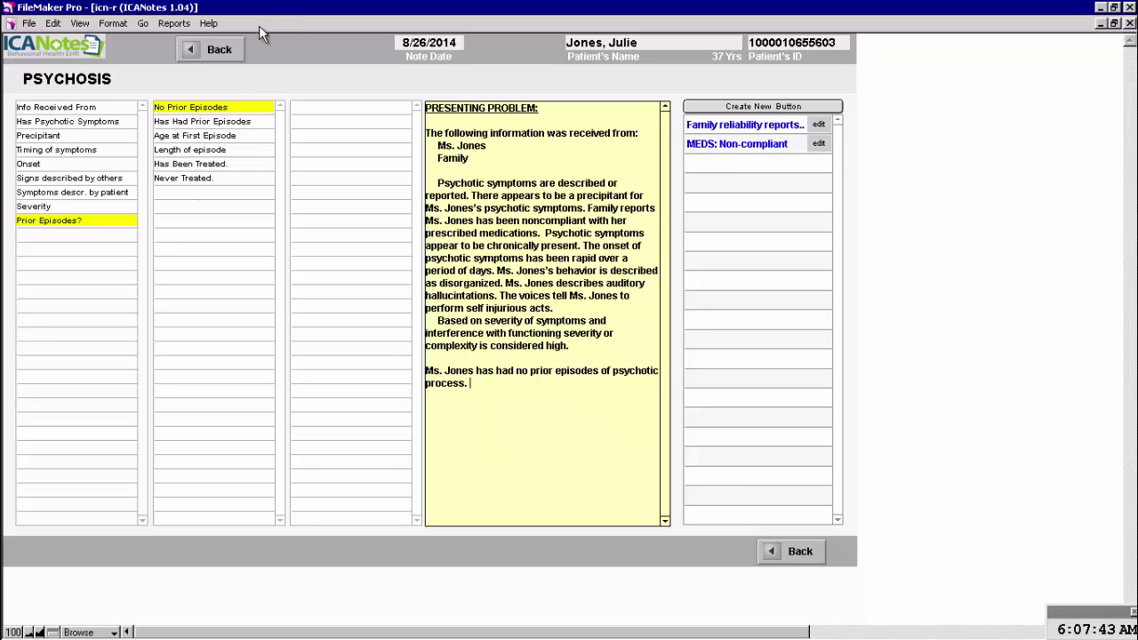
pyautogui.click(218, 51)
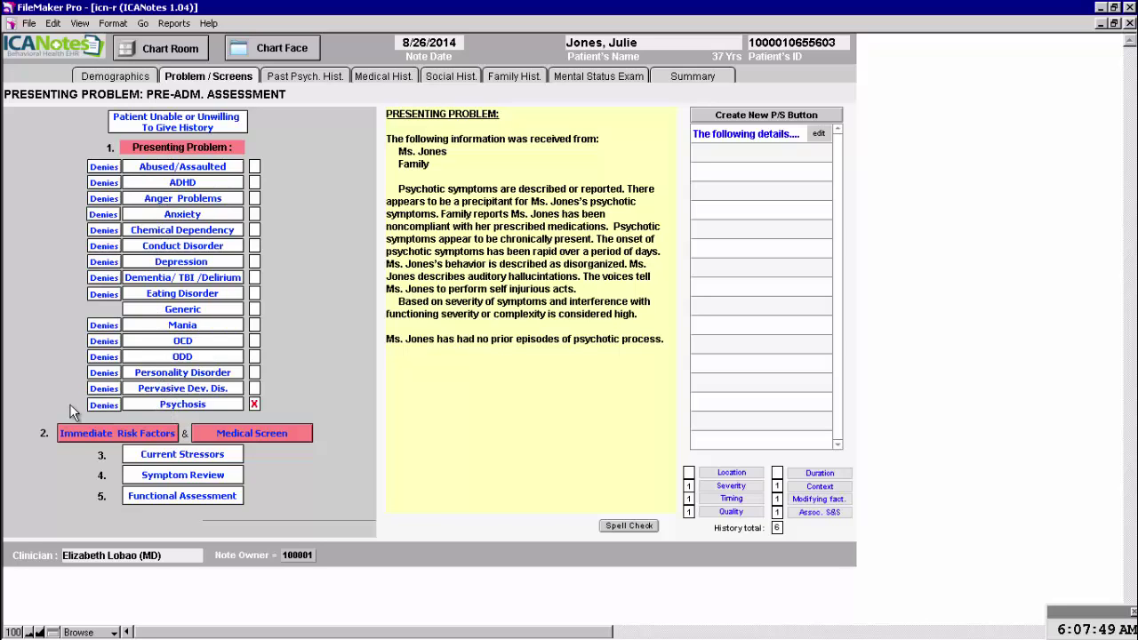
# - In the immediate risk factors, record that reliability could not be assessed and that the patient is minimizing suicidal ideas
pyautogui.click(129, 436)
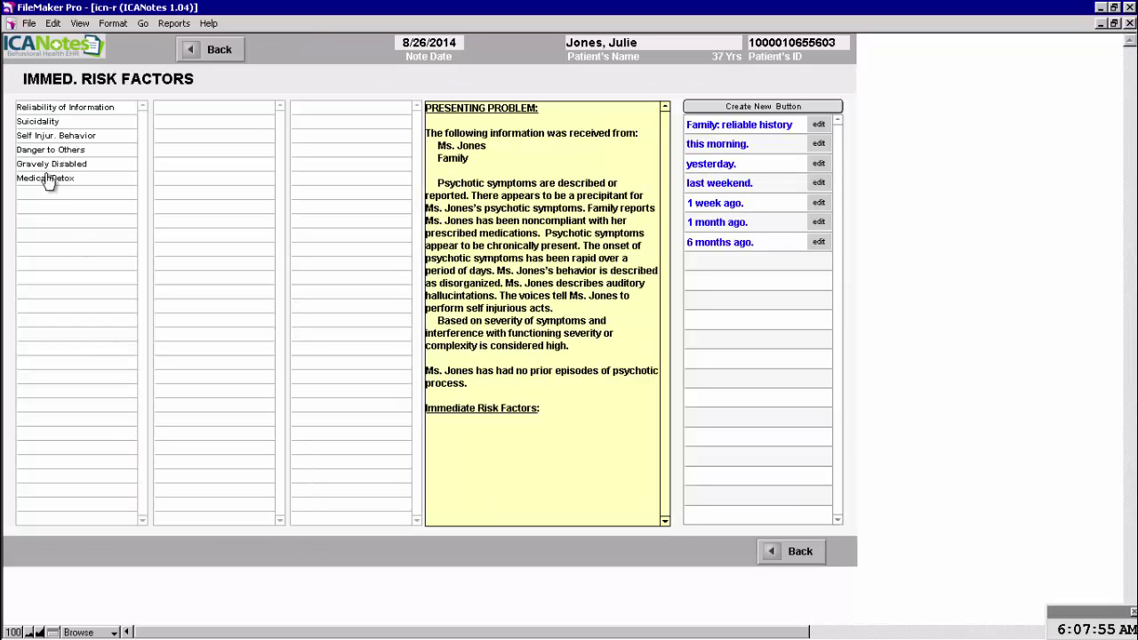
pyautogui.click(75, 109)
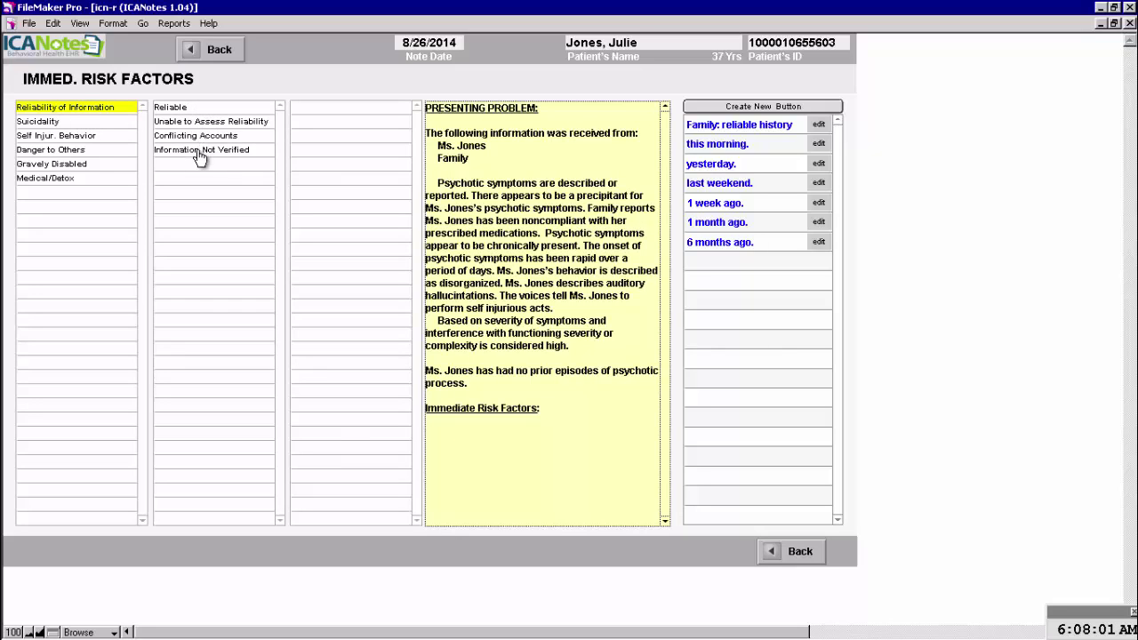
pyautogui.click(203, 123)
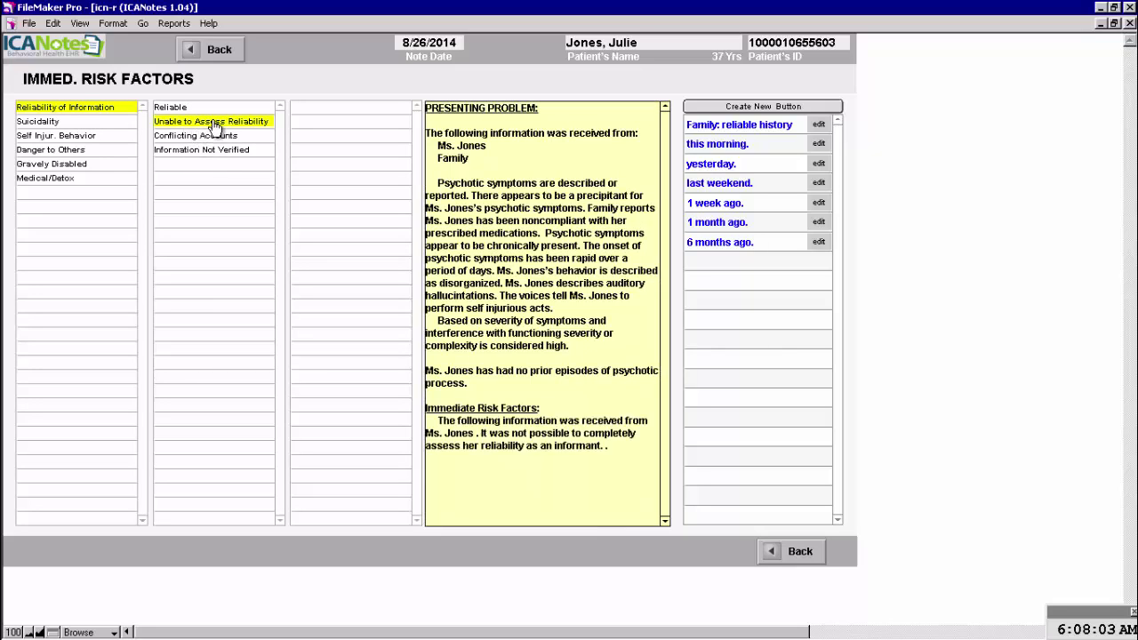
pyautogui.click(50, 125)
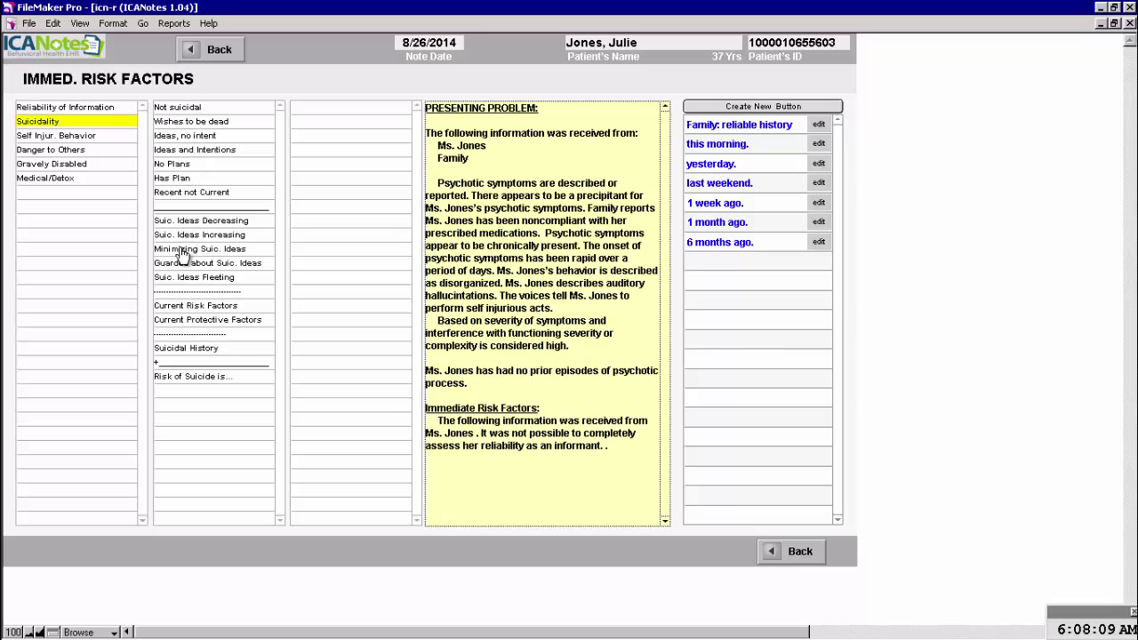
pyautogui.click(227, 253)
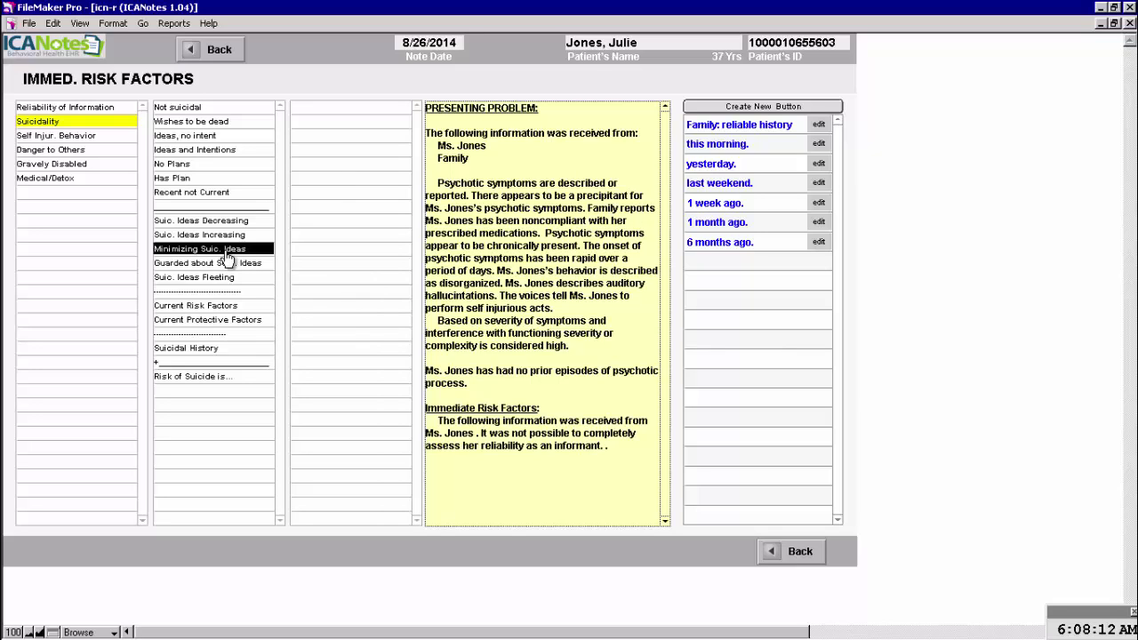
# - Document dangerous self-injurious behavior with the note "Aggressive toward younger children in family." and the last occurrence as today, then return to the overview
pyautogui.click(63, 139)
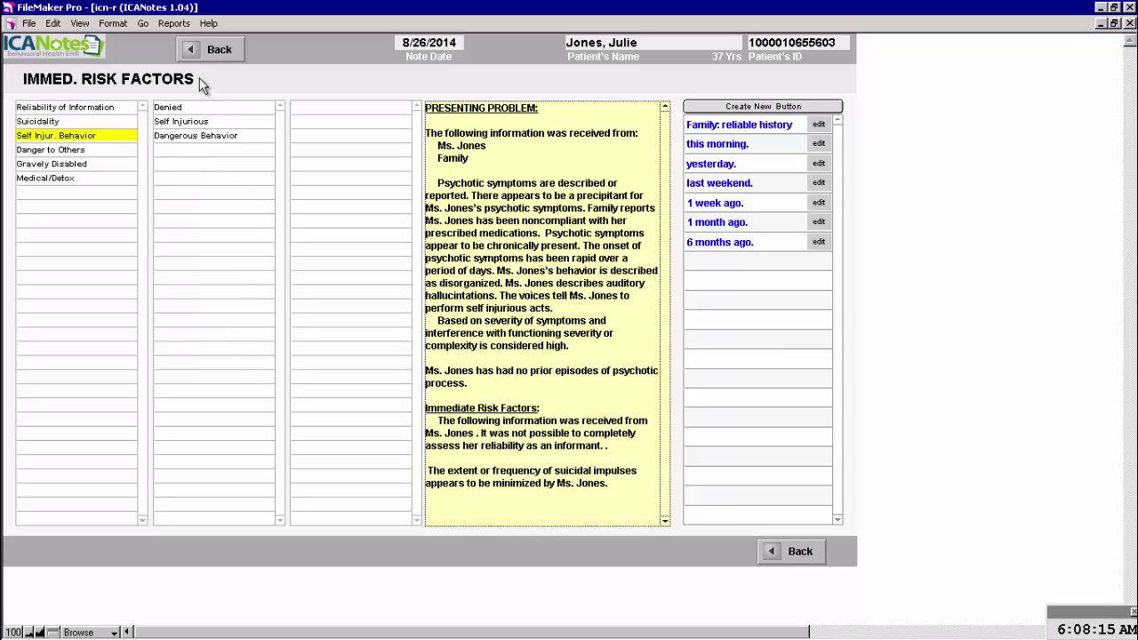
pyautogui.click(207, 138)
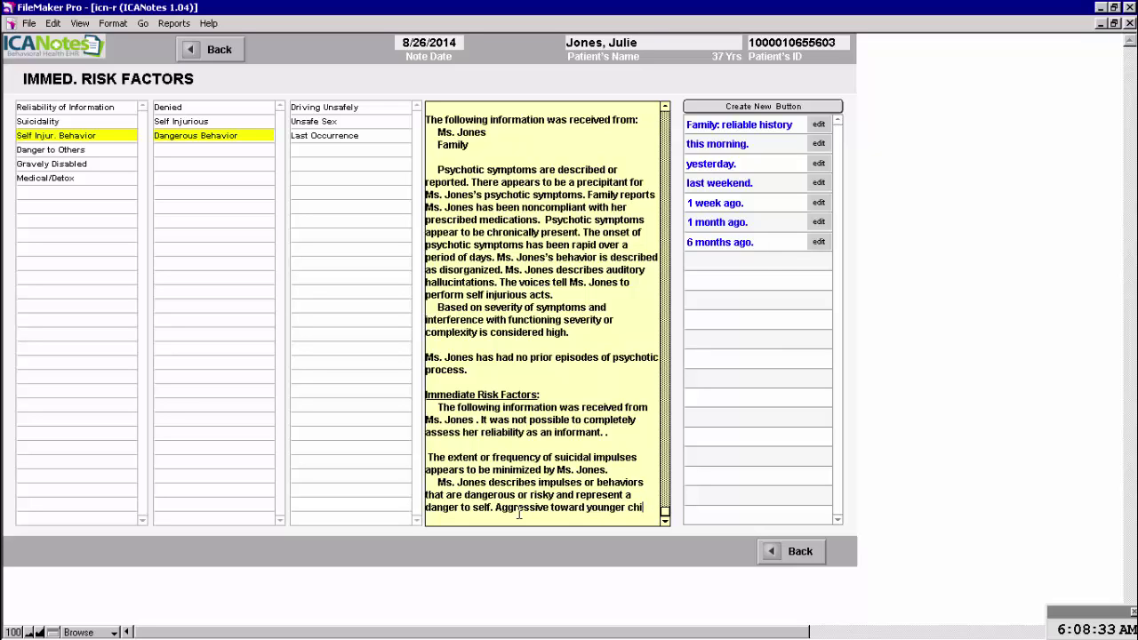
pyautogui.write('en in family.')
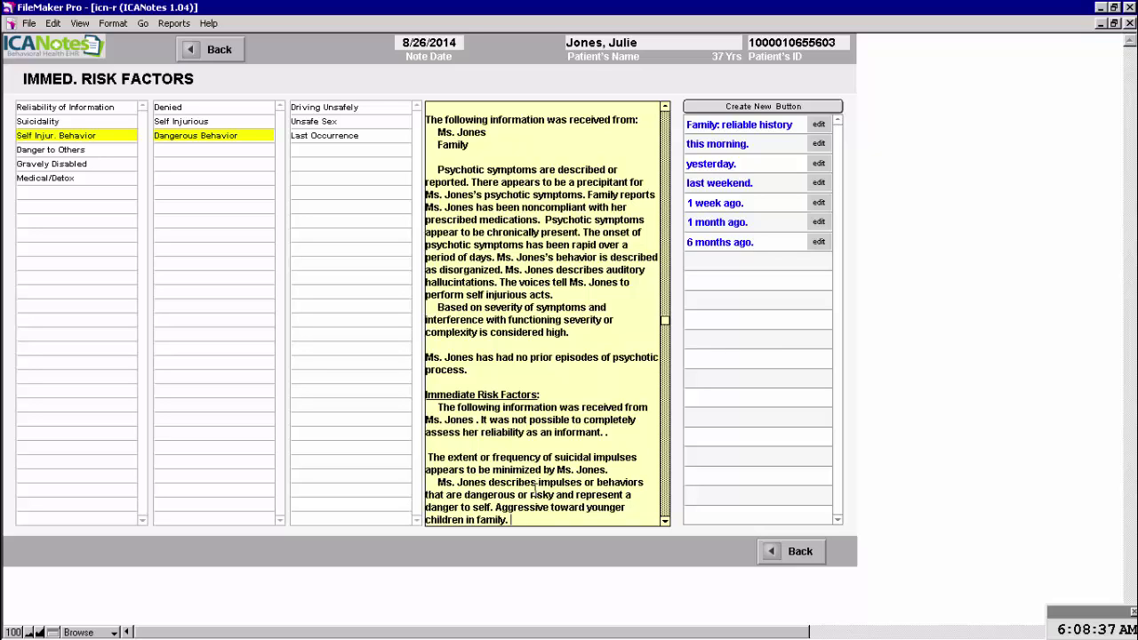
pyautogui.click(368, 138)
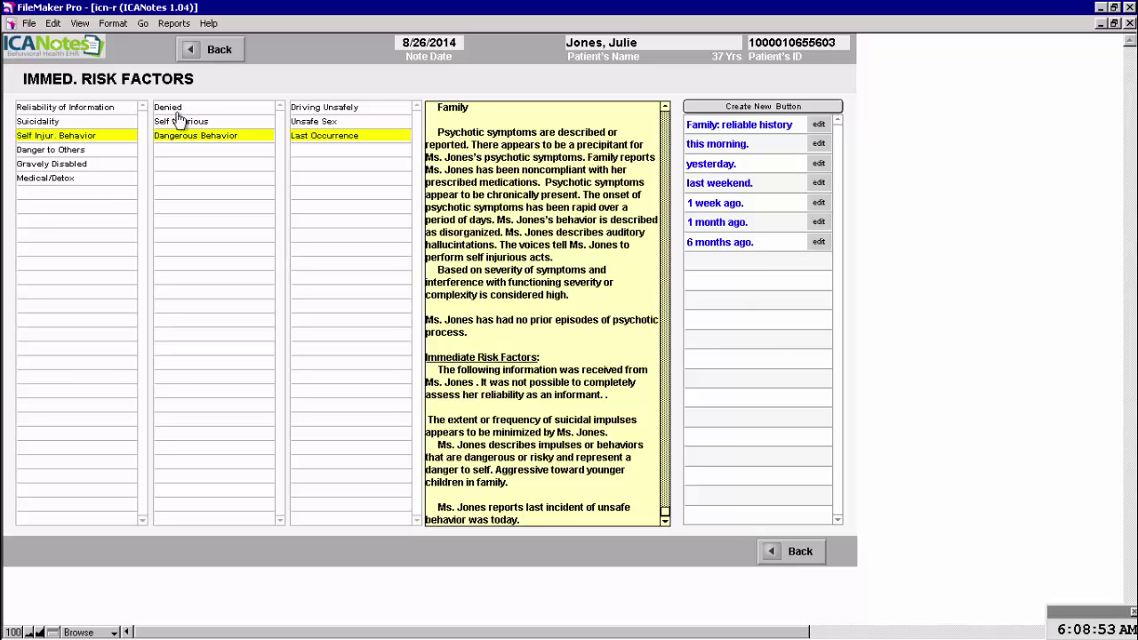
pyautogui.click(218, 55)
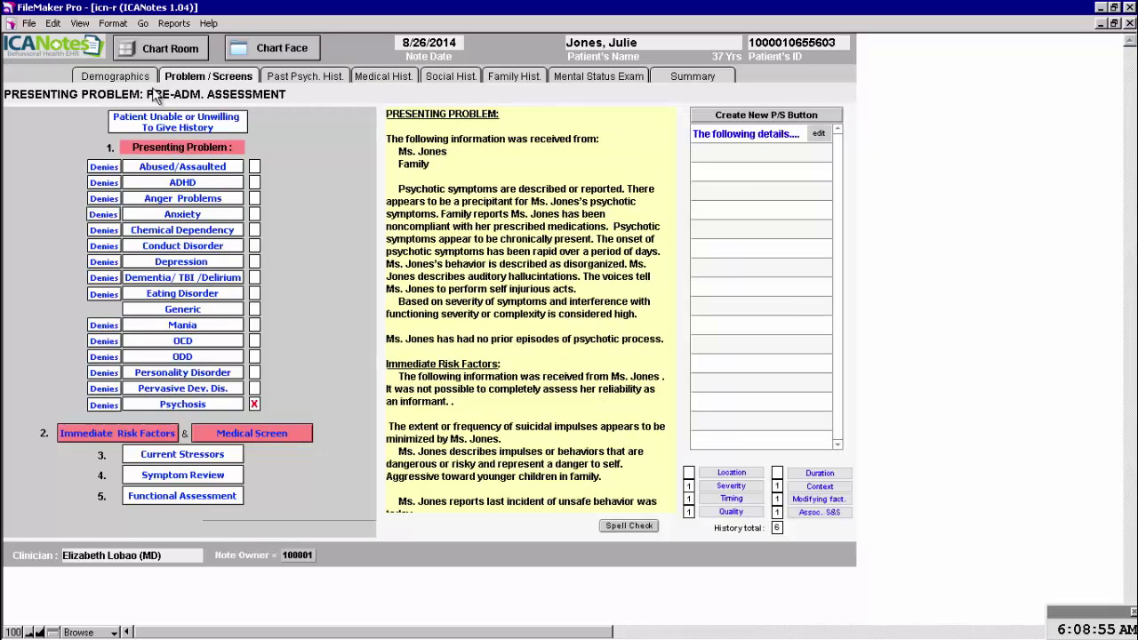
# - Start the medical screen and record the patient and a family member as the sources of information
pyautogui.click(275, 436)
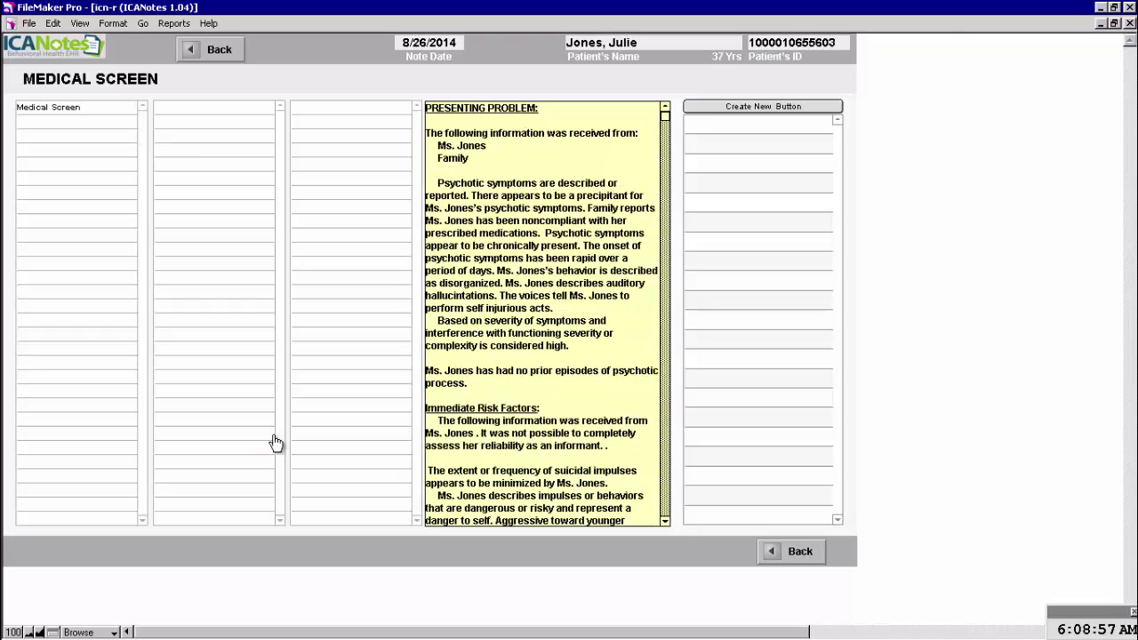
pyautogui.click(55, 107)
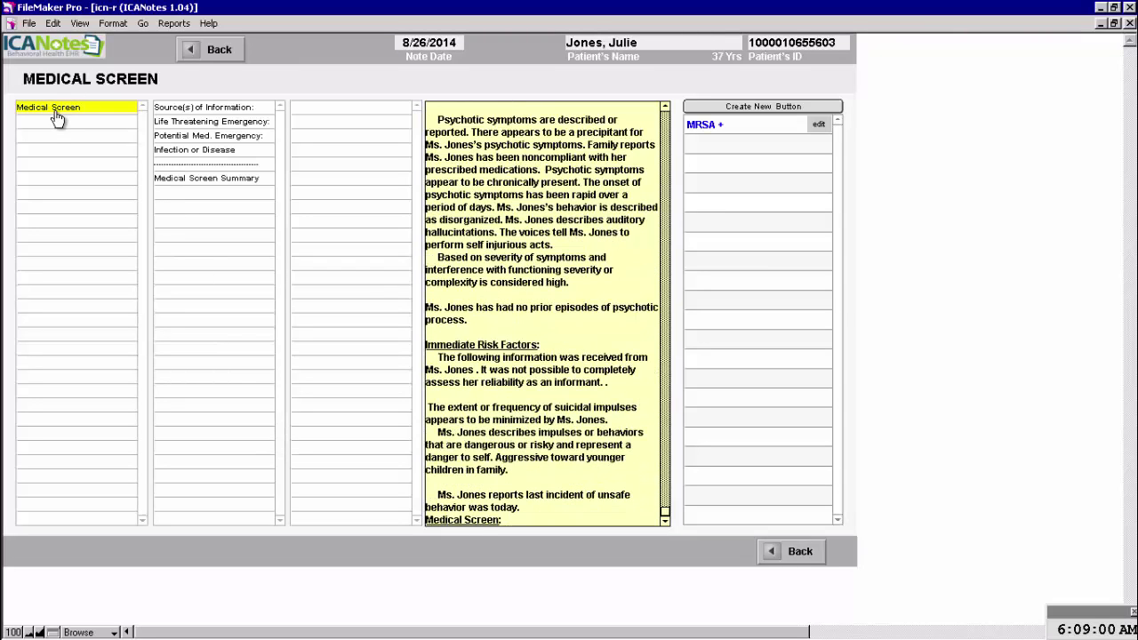
pyautogui.click(173, 110)
pyautogui.click(333, 107)
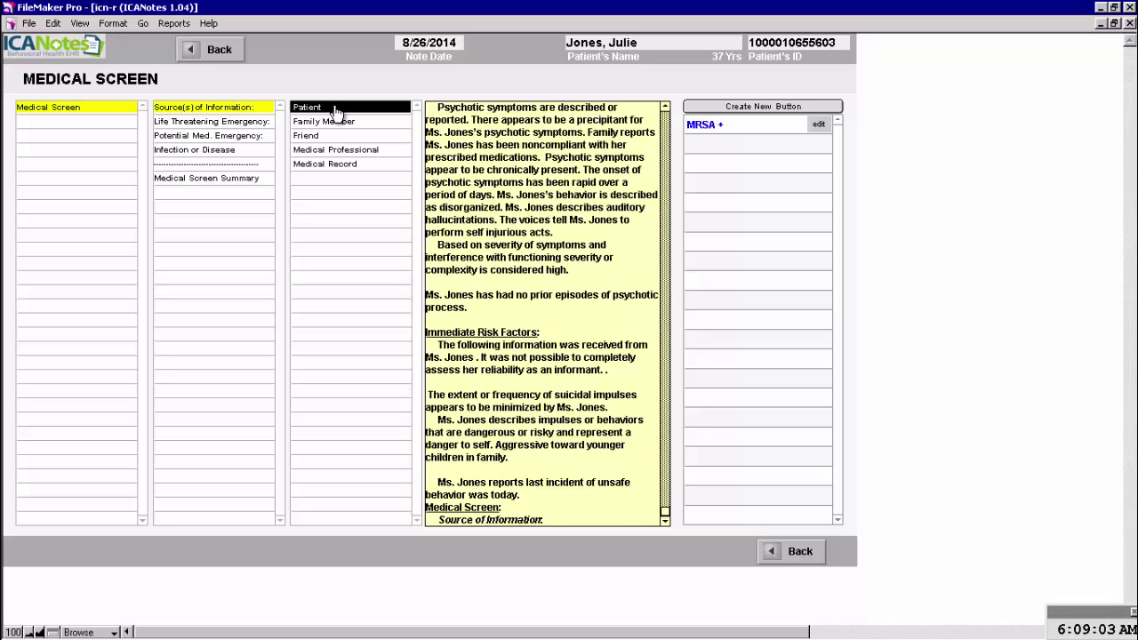
pyautogui.click(331, 123)
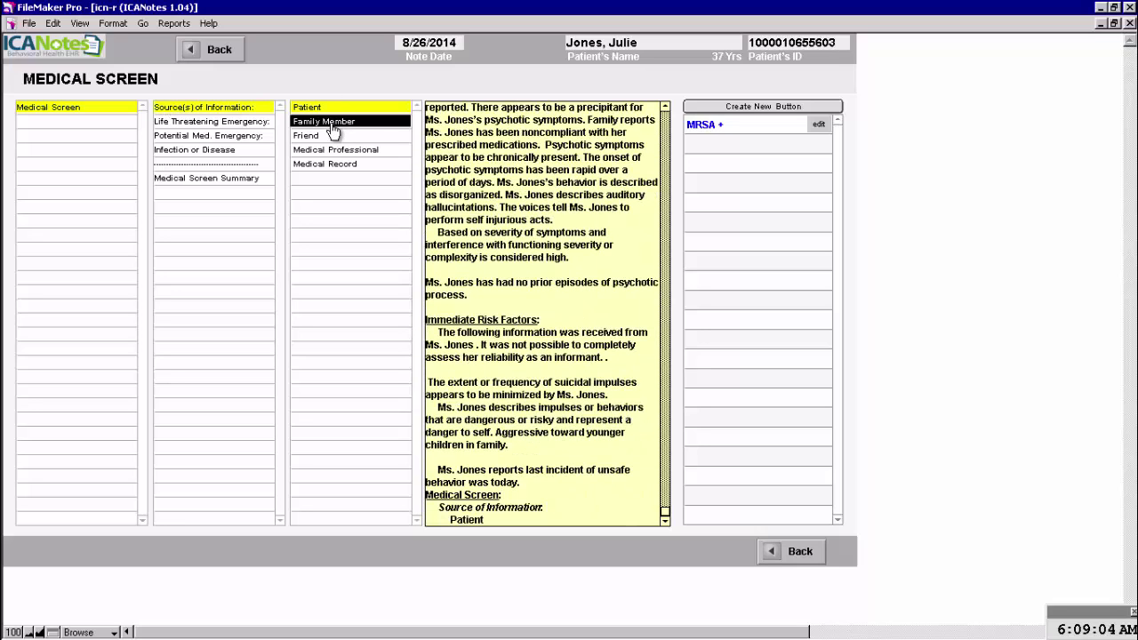
# - Record no life-threatening emergency in the medical screen, and list recent seizures as a potential medical emergency
pyautogui.click(190, 124)
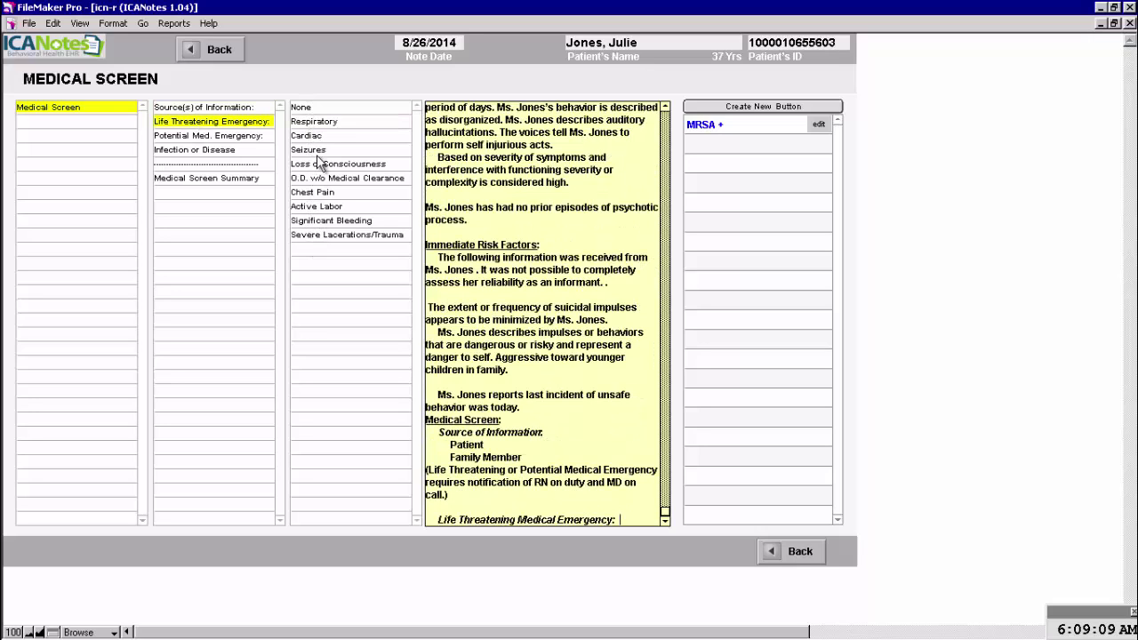
pyautogui.click(308, 108)
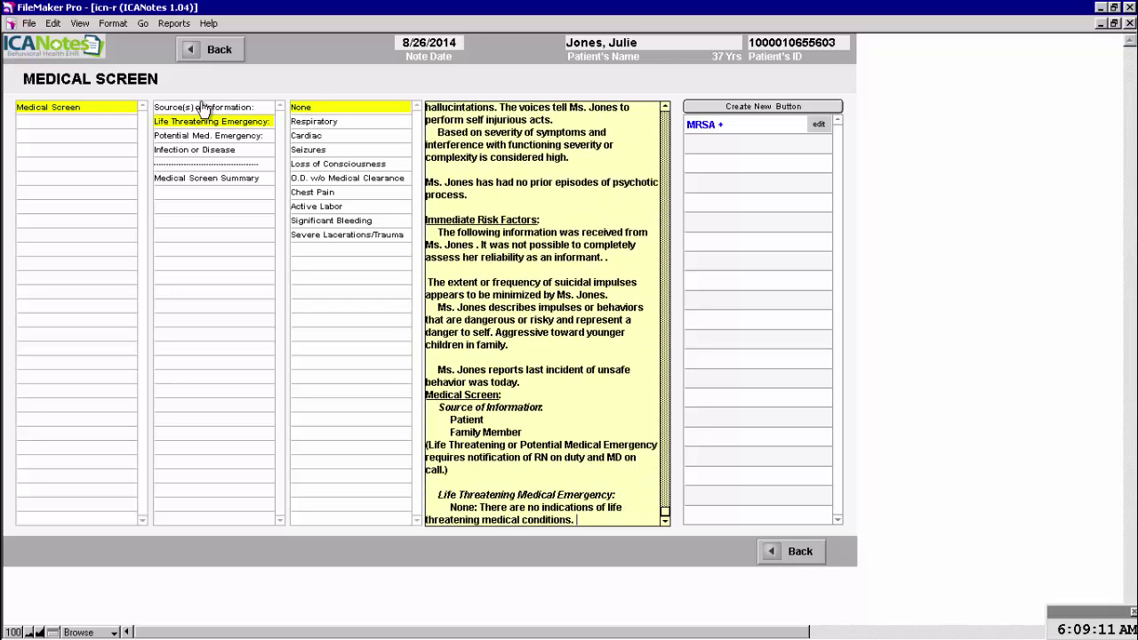
pyautogui.click(186, 137)
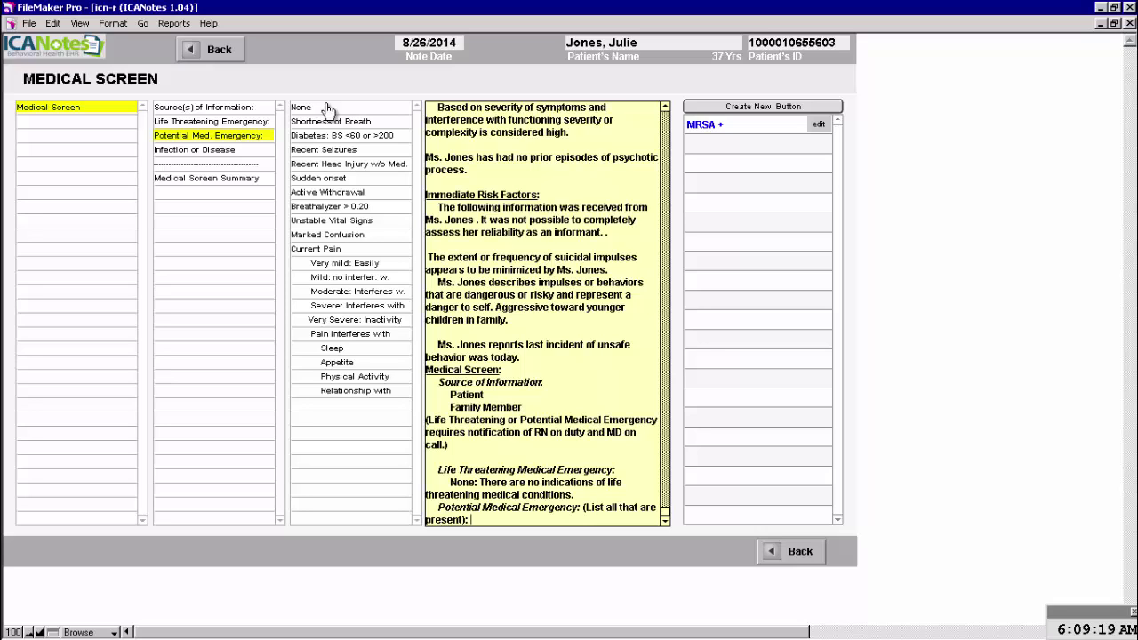
pyautogui.click(328, 151)
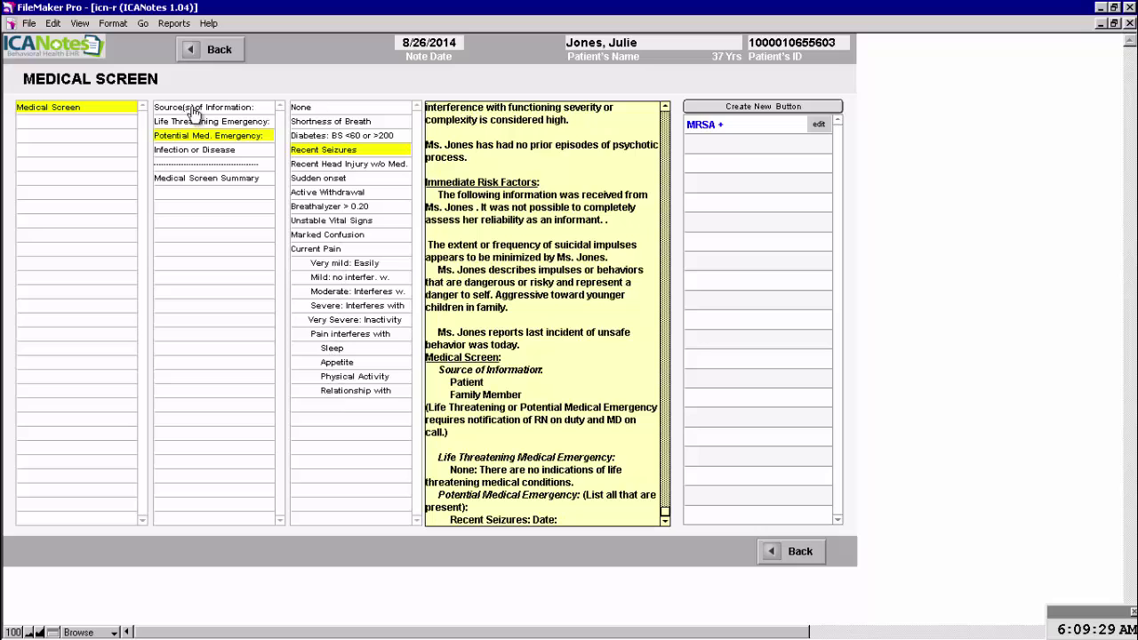
# - Document the MRSA infection, inserting the prewritten MRSA + details about the three month course of Vancomycin, and return to the overview
pyautogui.click(171, 152)
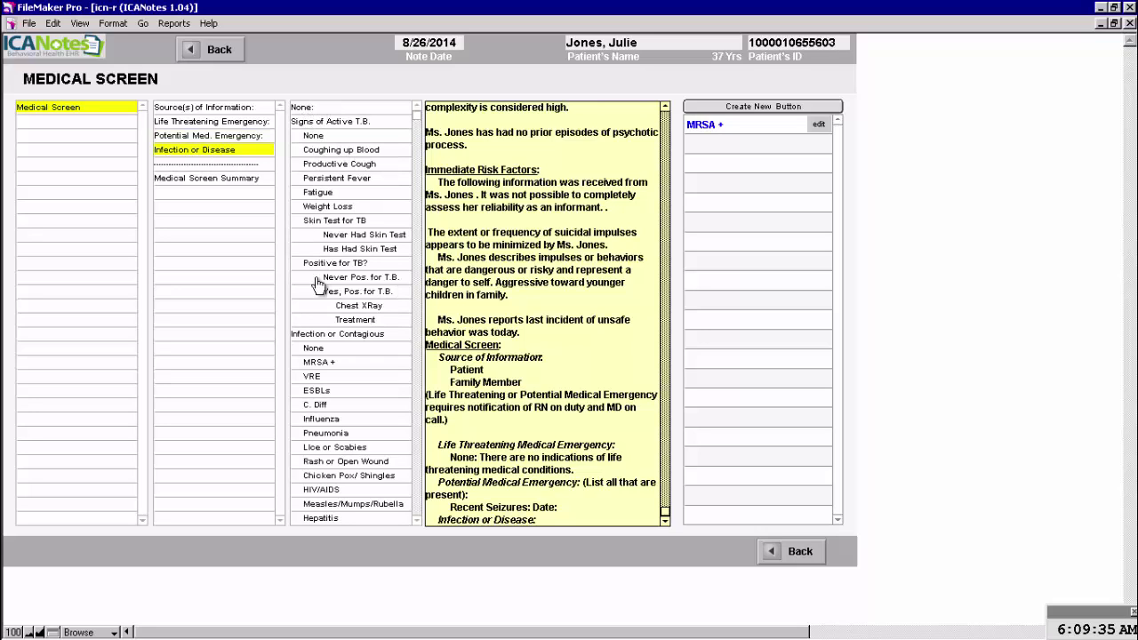
pyautogui.click(313, 364)
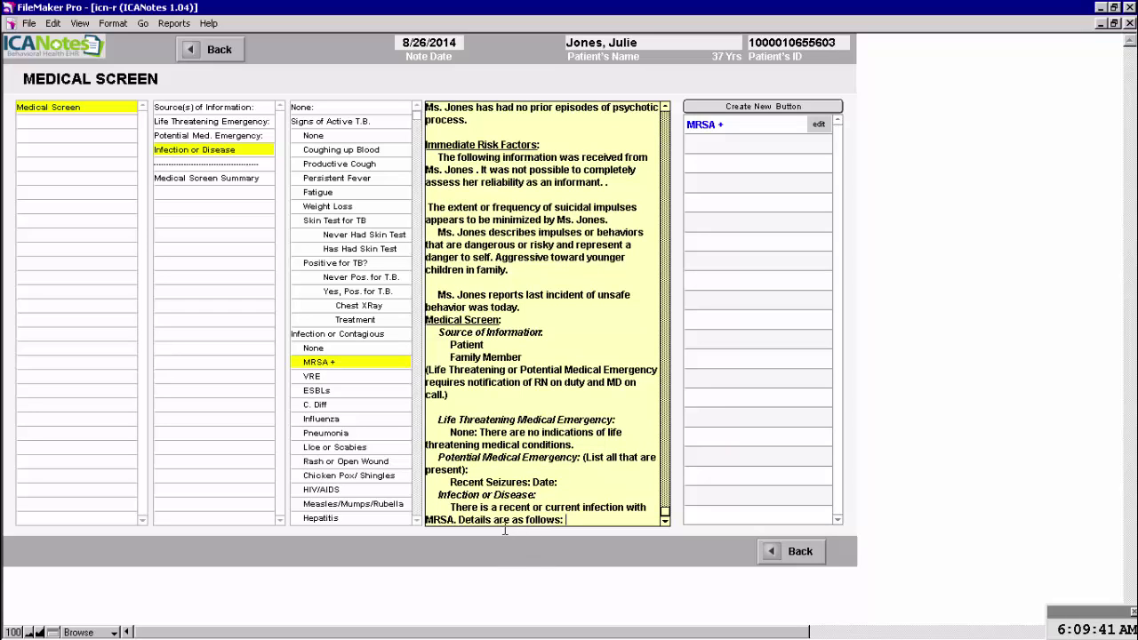
pyautogui.moveTo(504, 531); pyautogui.dragTo(464, 525)
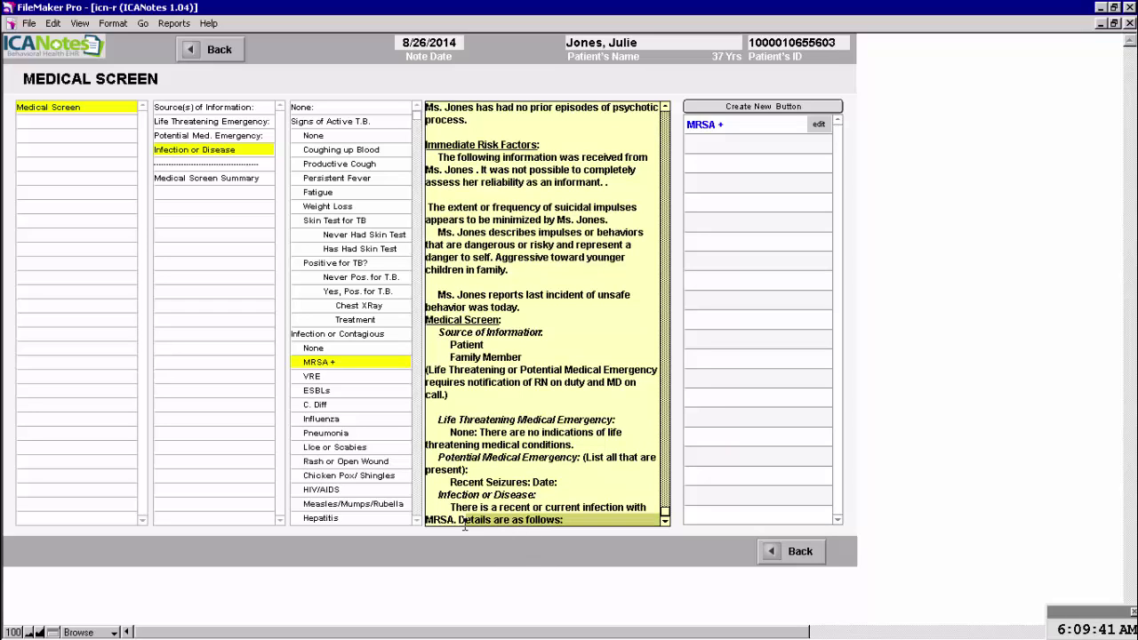
pyautogui.click(711, 129)
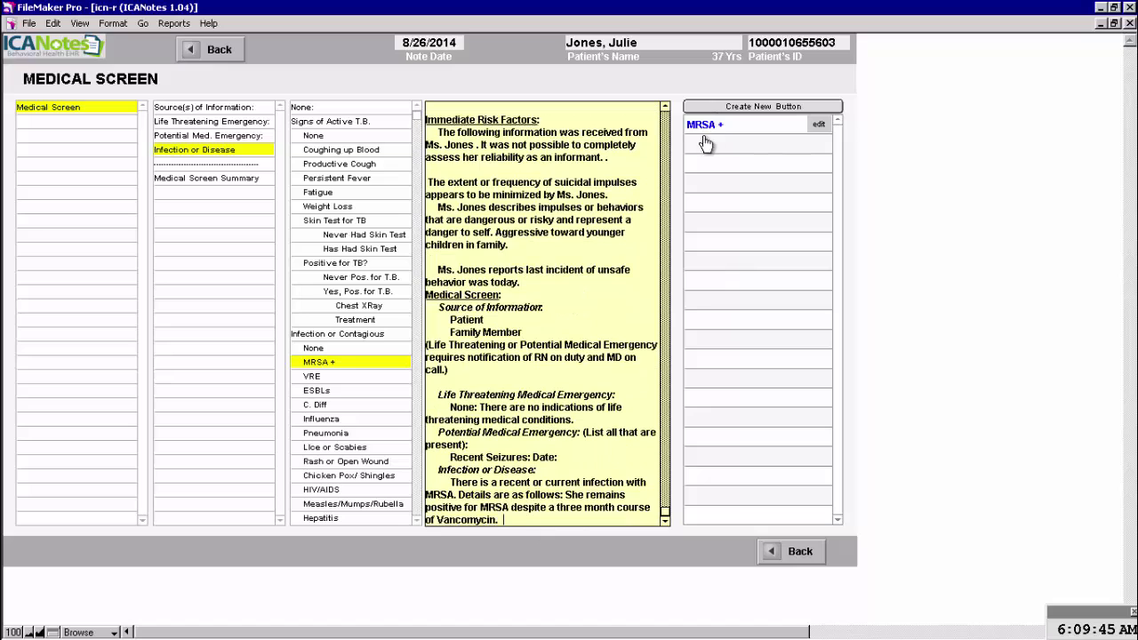
pyautogui.click(216, 58)
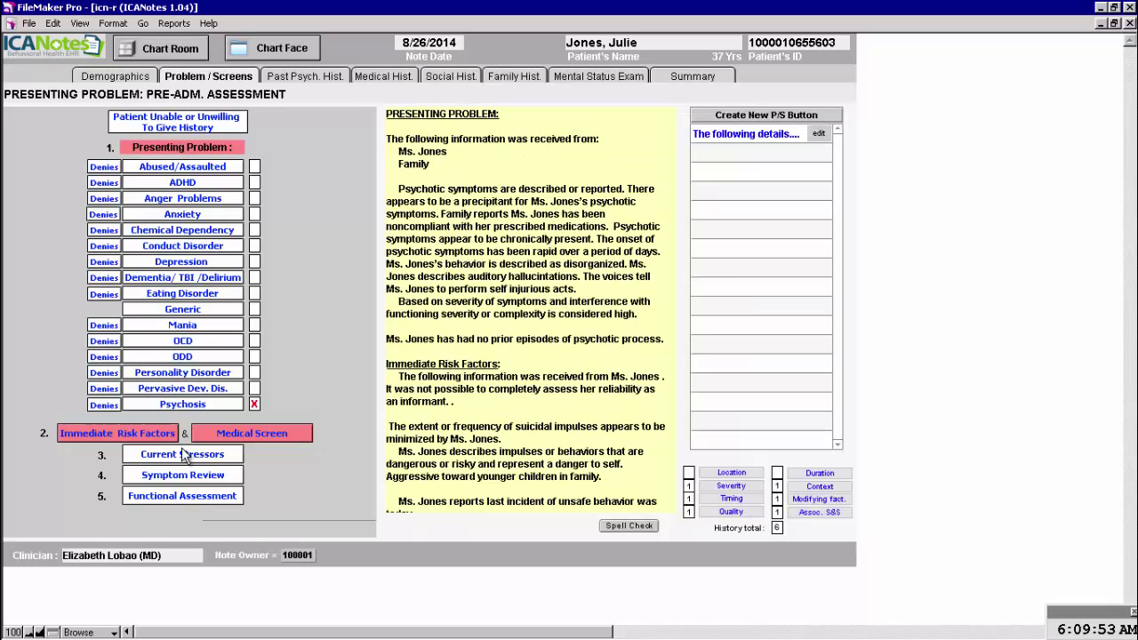
# - Add family problems to the current stressors with the correctly spelled note "her sister recently died." and return to the overview
pyautogui.click(183, 454)
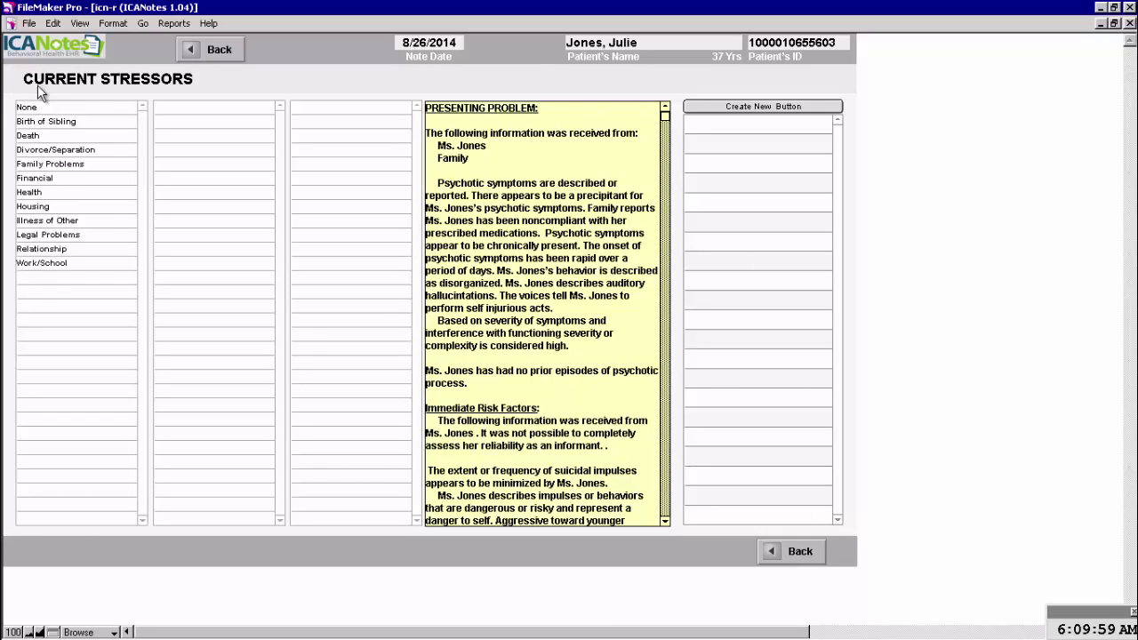
pyautogui.click(49, 165)
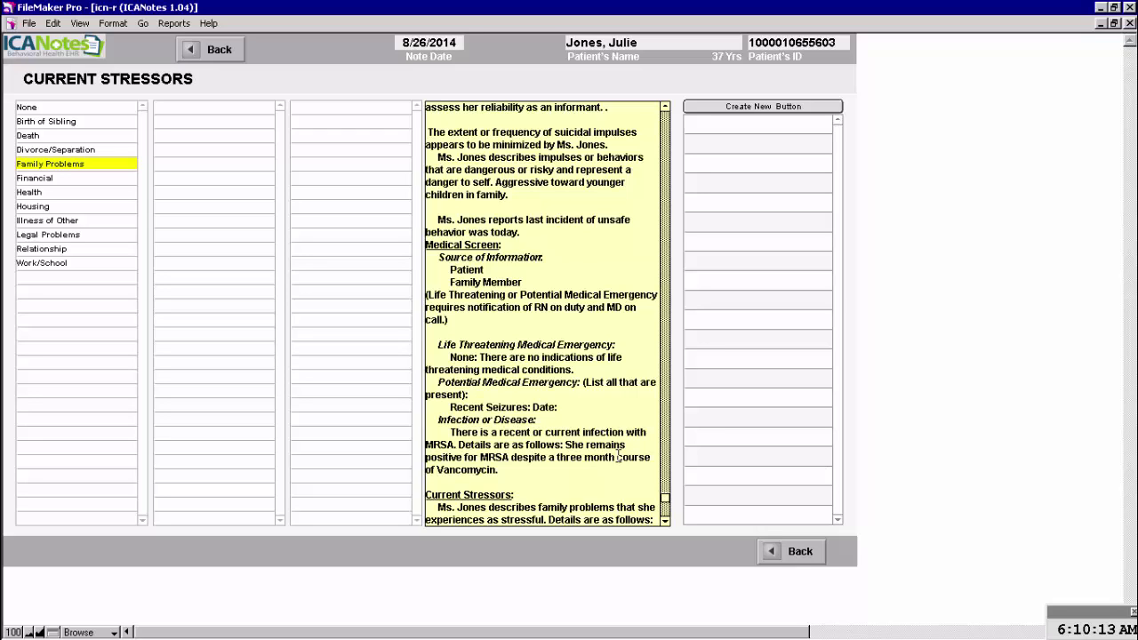
pyautogui.write('her sister recenlty died.')
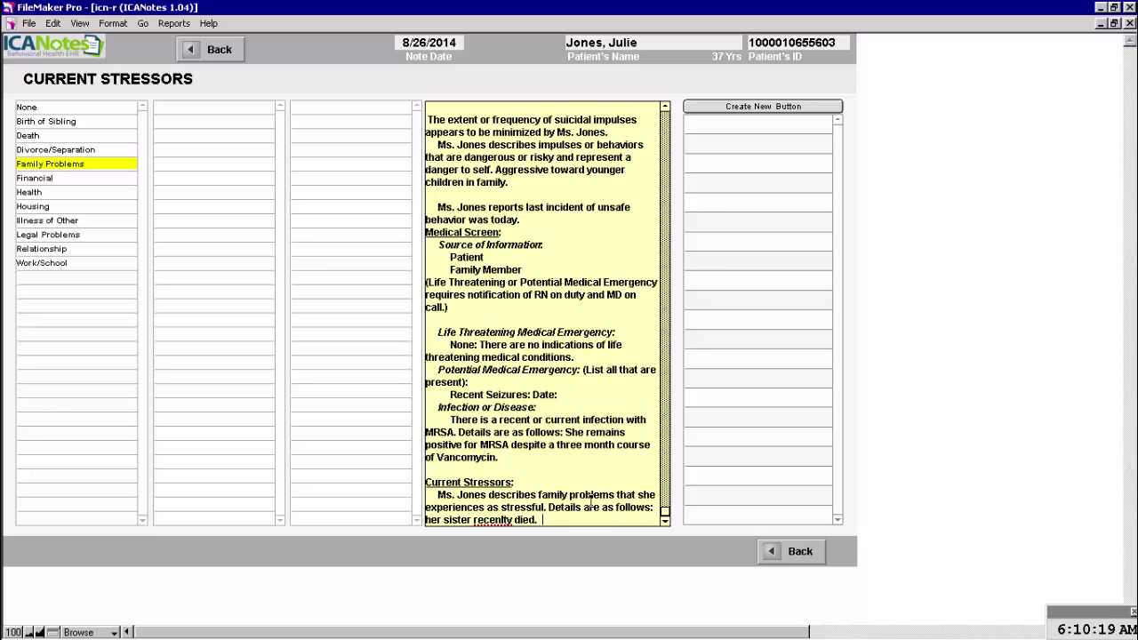
pyautogui.rightClick(497, 525)
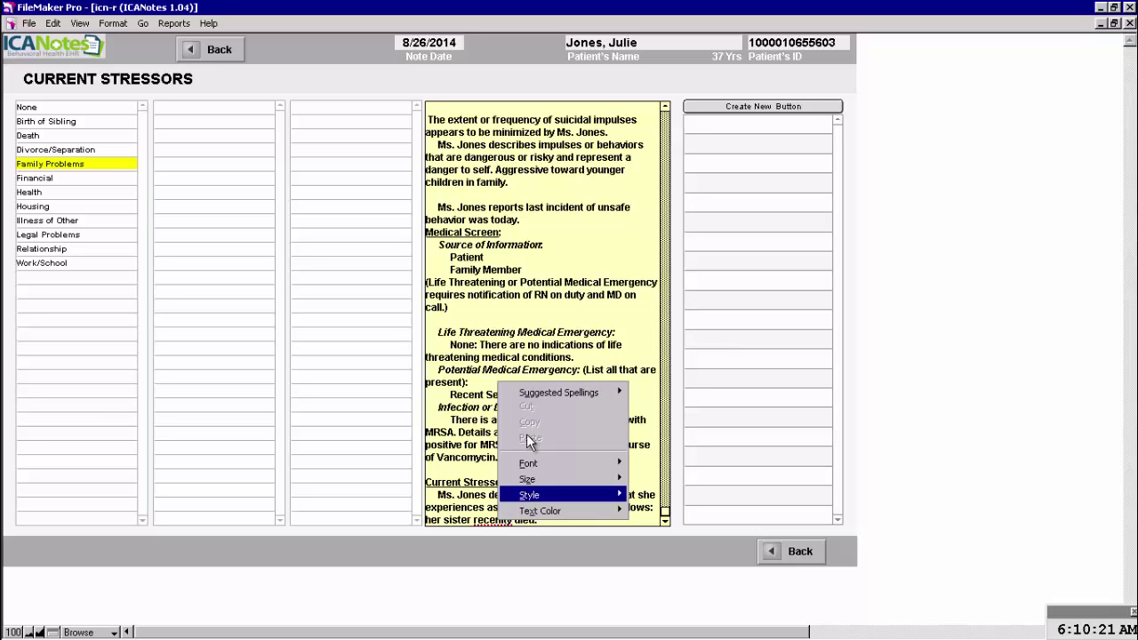
pyautogui.moveTo(540, 393)
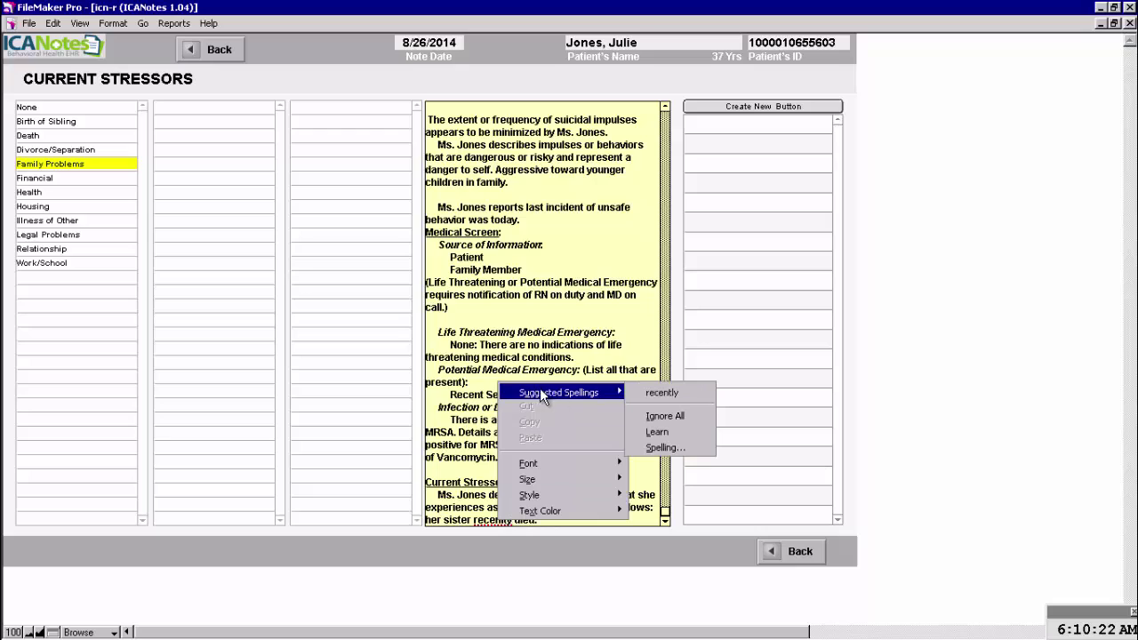
pyautogui.click(660, 389)
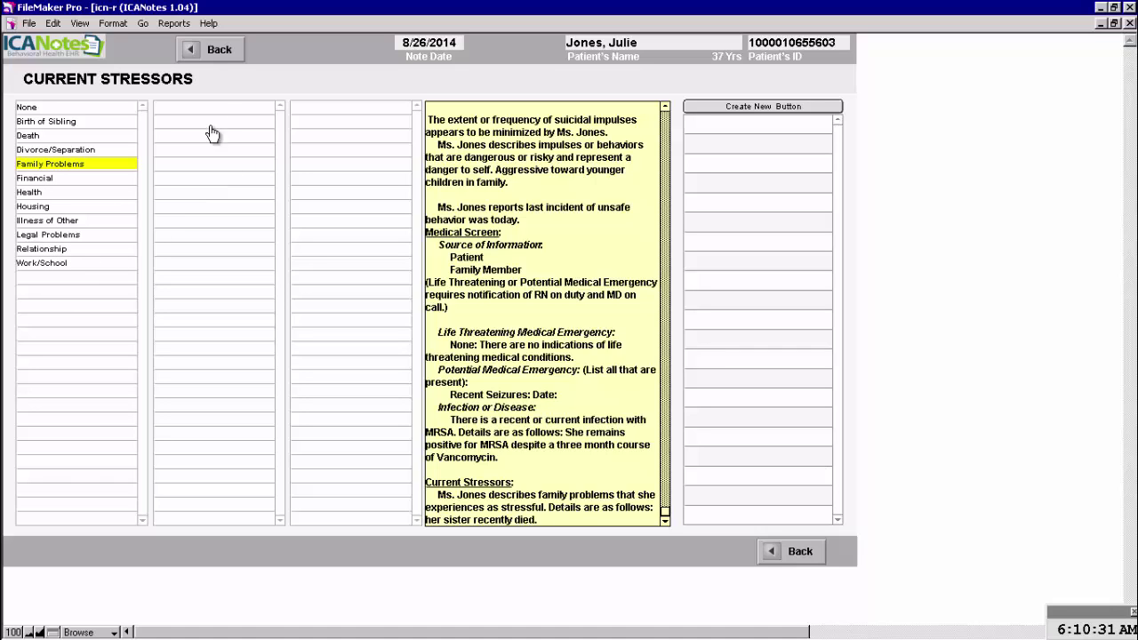
pyautogui.click(223, 53)
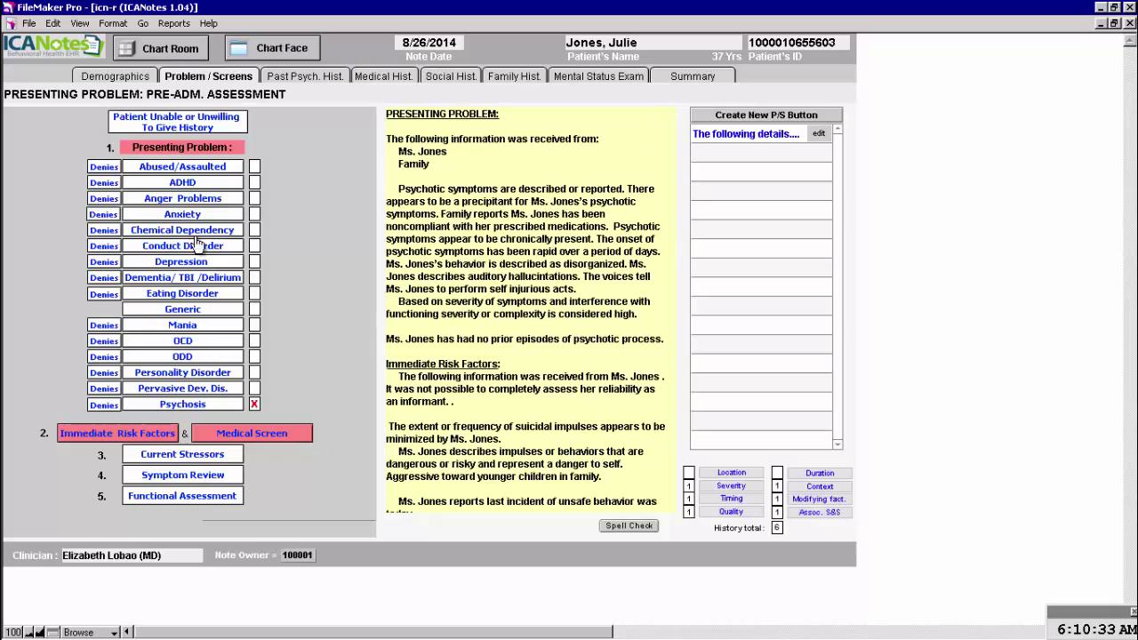
# - In the symptom review, record lack of energy and social withdrawal as major life changes, and mark appetite disturbance as denied
pyautogui.click(192, 480)
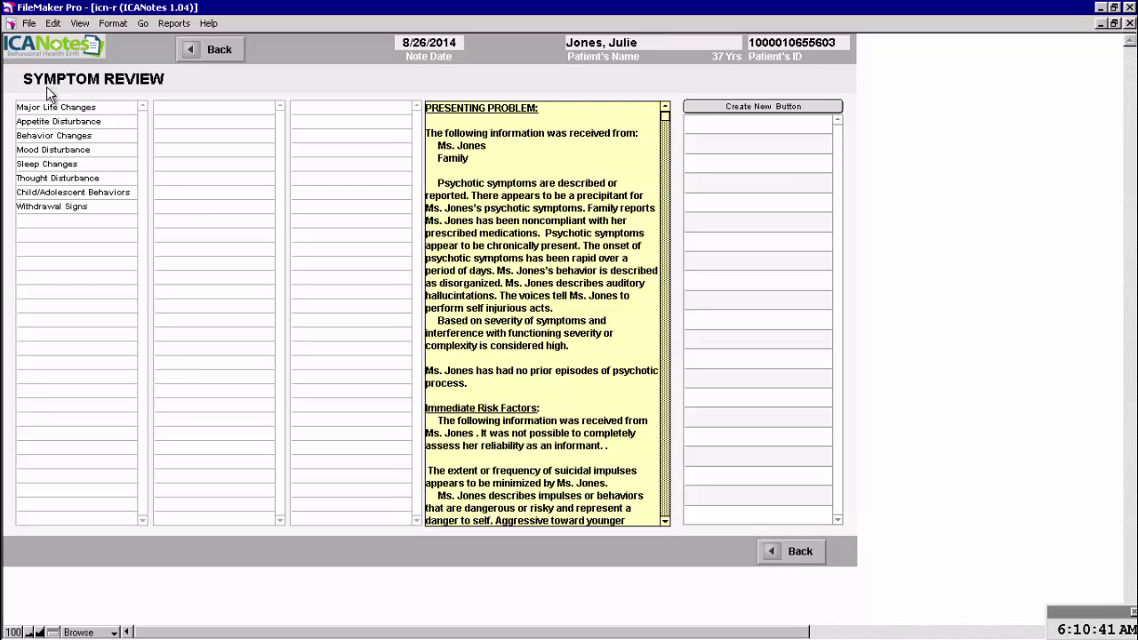
pyautogui.click(52, 110)
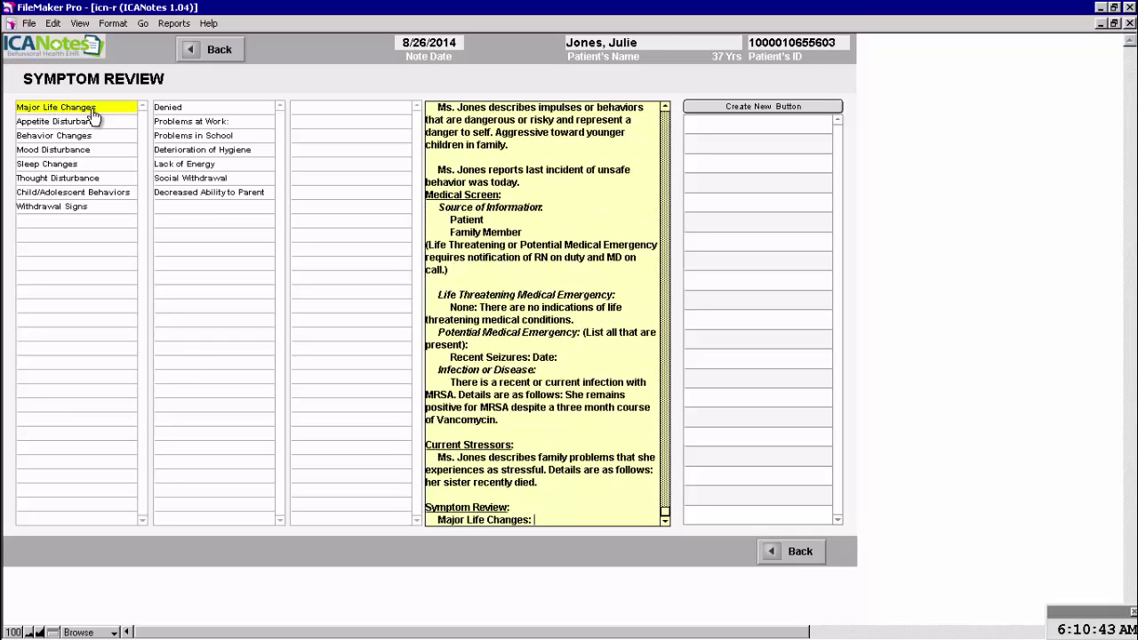
pyautogui.click(214, 166)
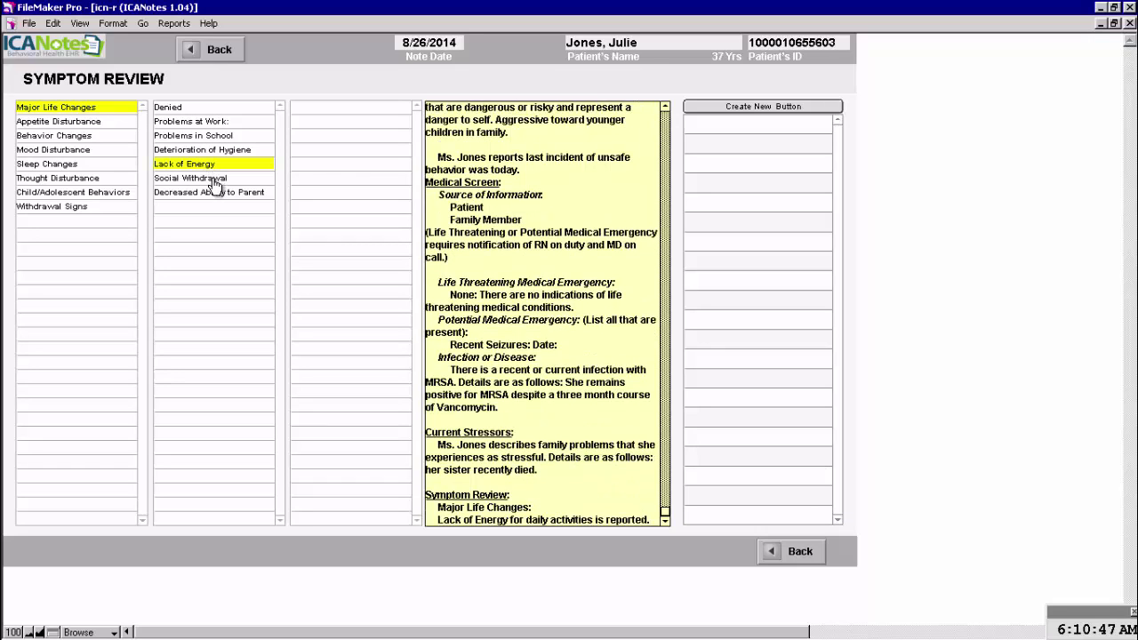
pyautogui.click(217, 180)
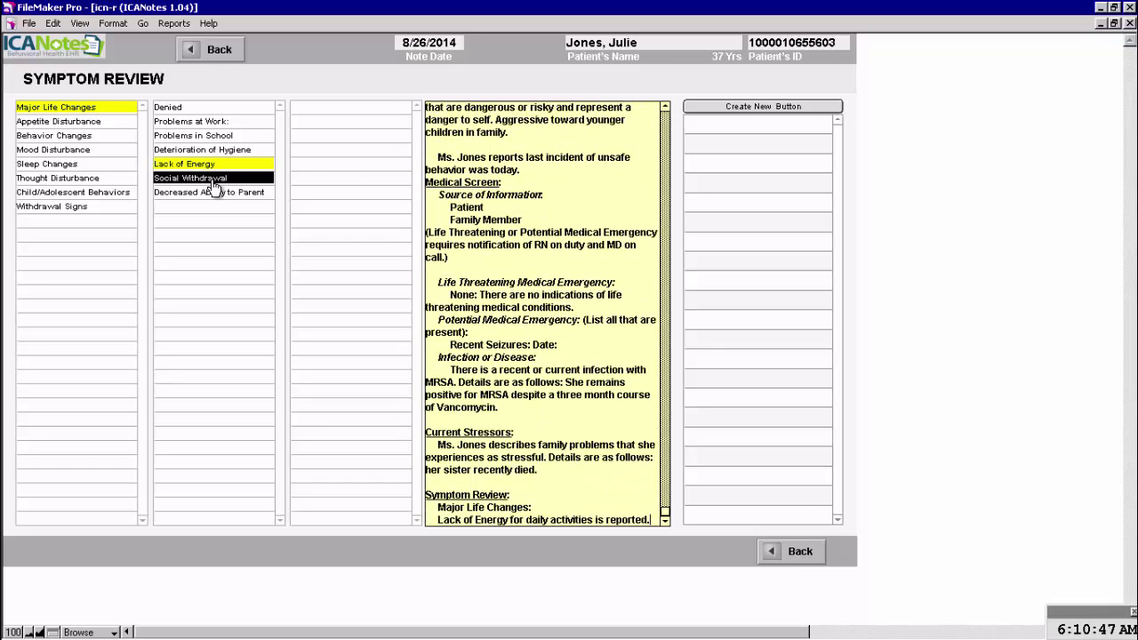
pyautogui.click(78, 123)
pyautogui.click(165, 107)
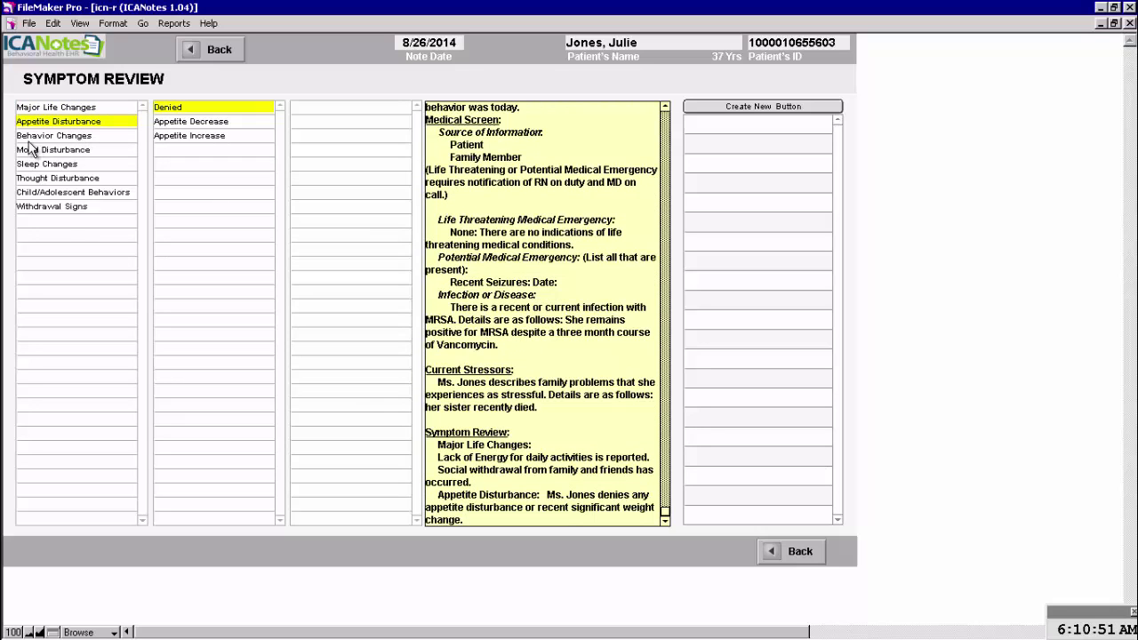
# - Record aggression, impulsivity and risk taking behavior as behavior changes, and mark mood disturbance as denied
pyautogui.click(55, 137)
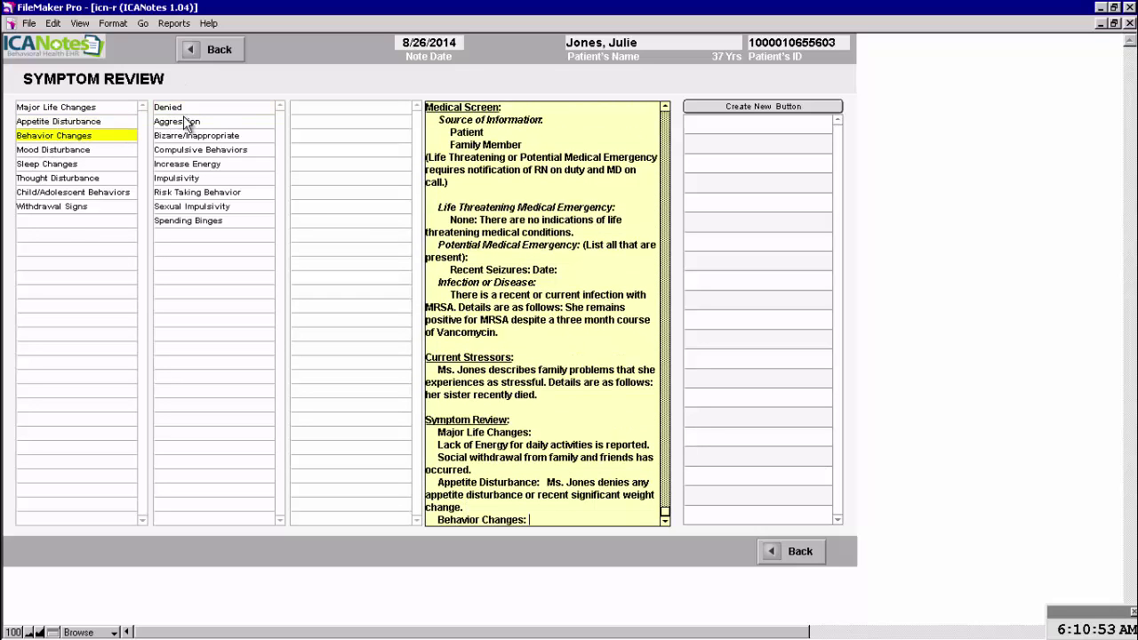
pyautogui.click(184, 123)
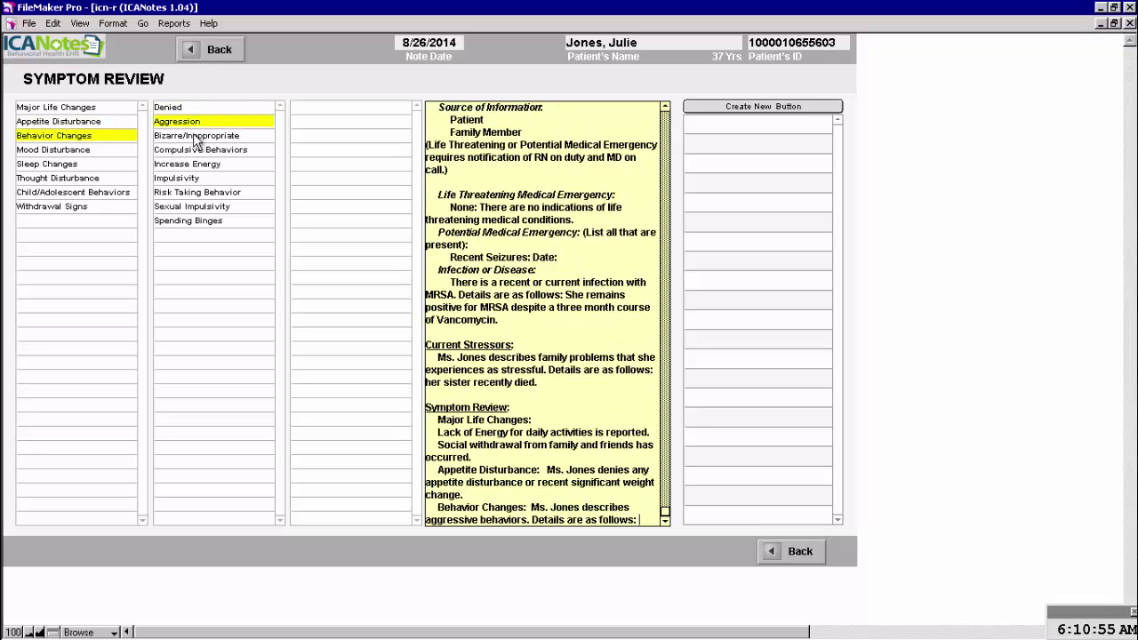
pyautogui.click(190, 181)
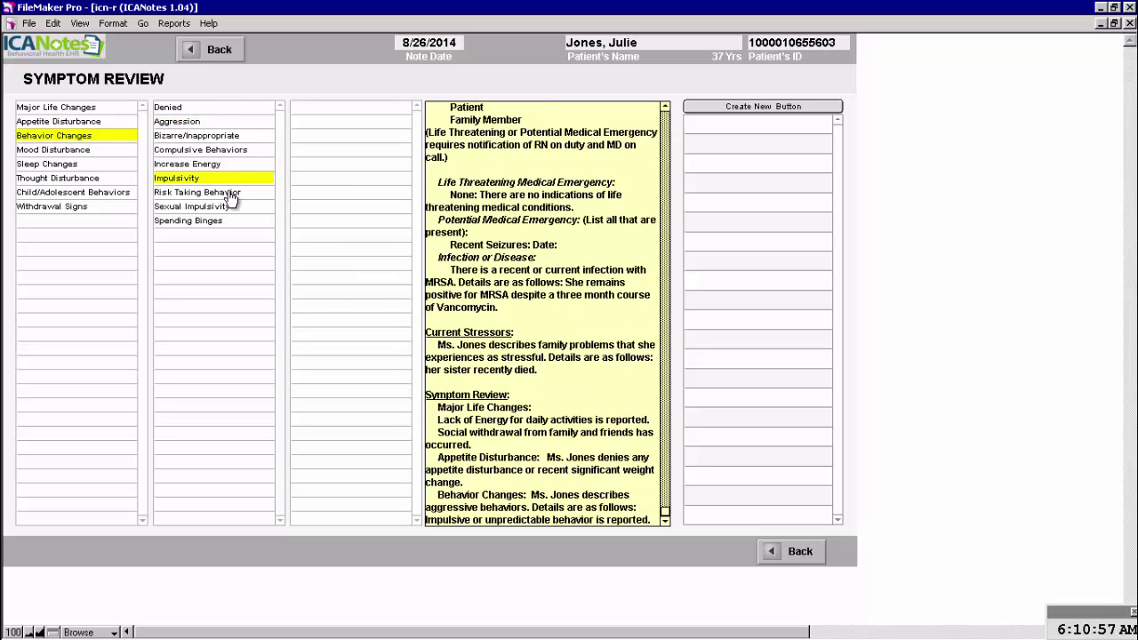
pyautogui.click(227, 196)
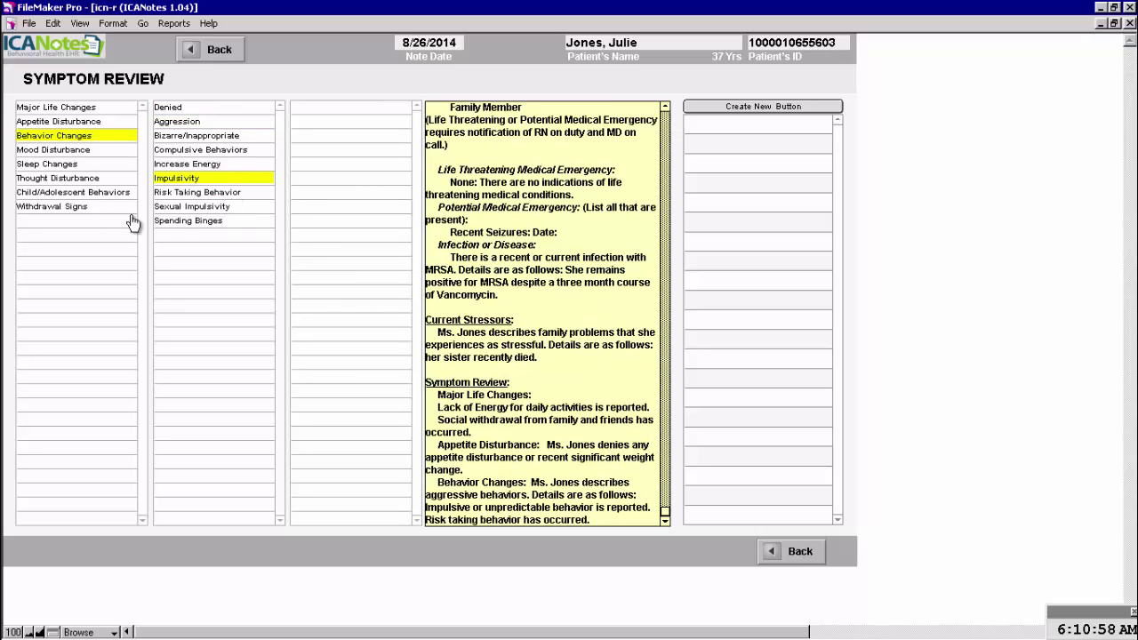
pyautogui.click(59, 150)
pyautogui.click(161, 109)
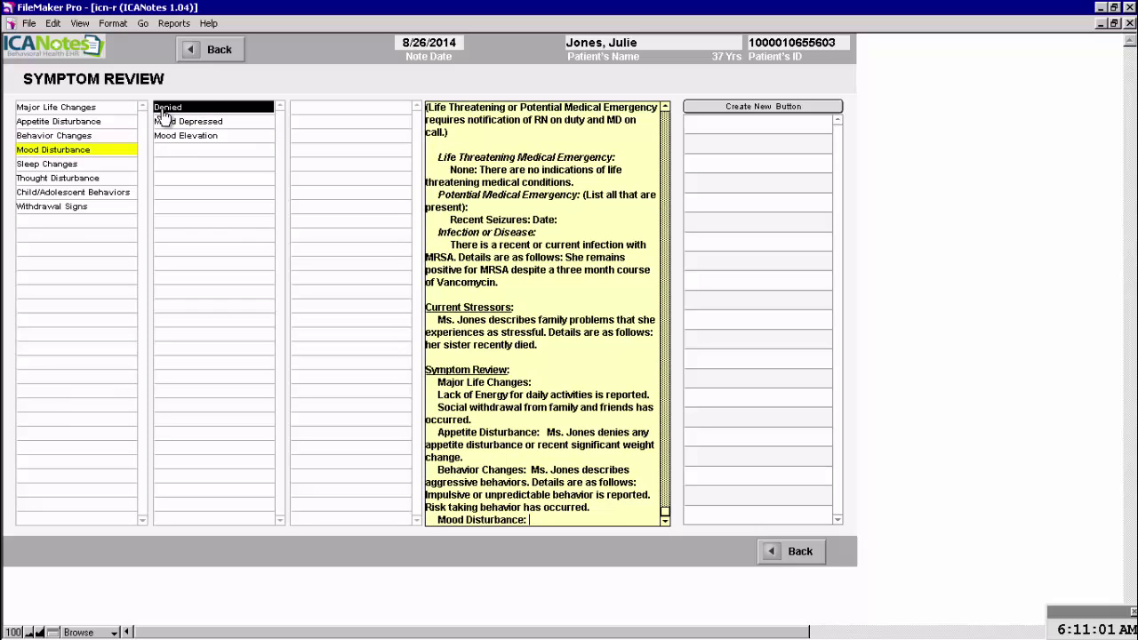
# - Document the sleep changes with a normal sleep length of 8 or more hours and naps taken
pyautogui.click(59, 165)
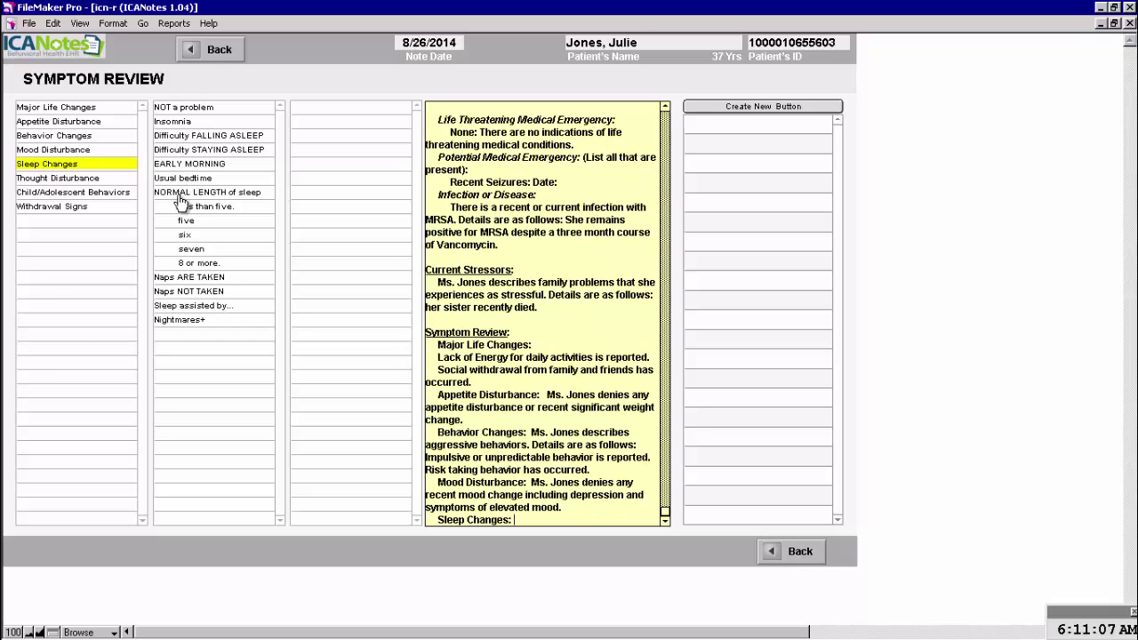
pyautogui.click(249, 196)
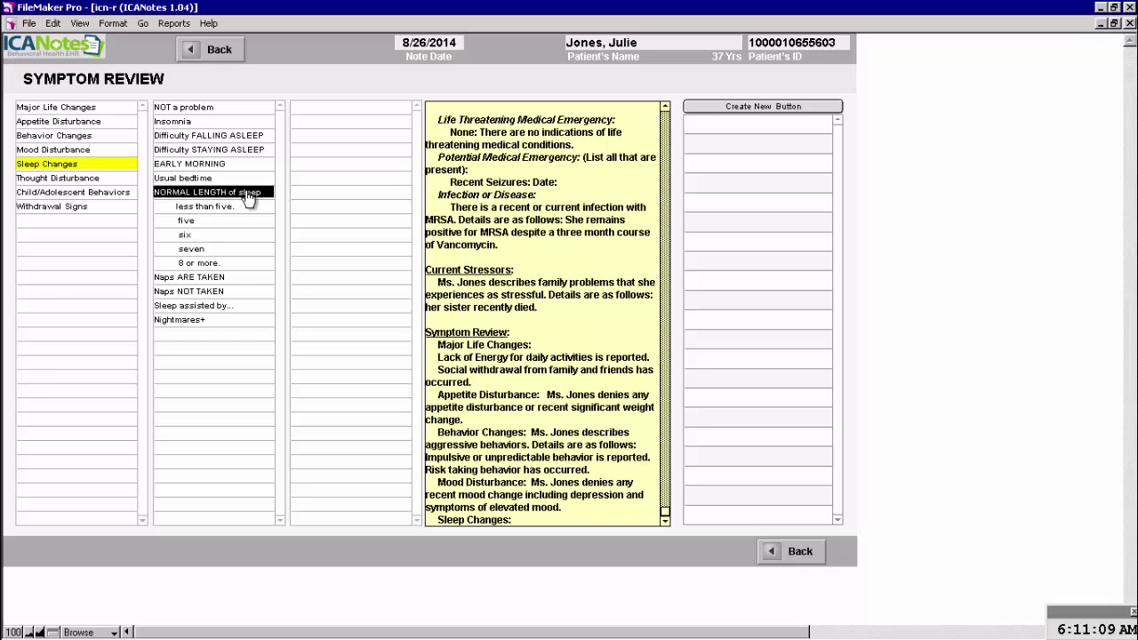
pyautogui.click(218, 265)
pyautogui.click(219, 280)
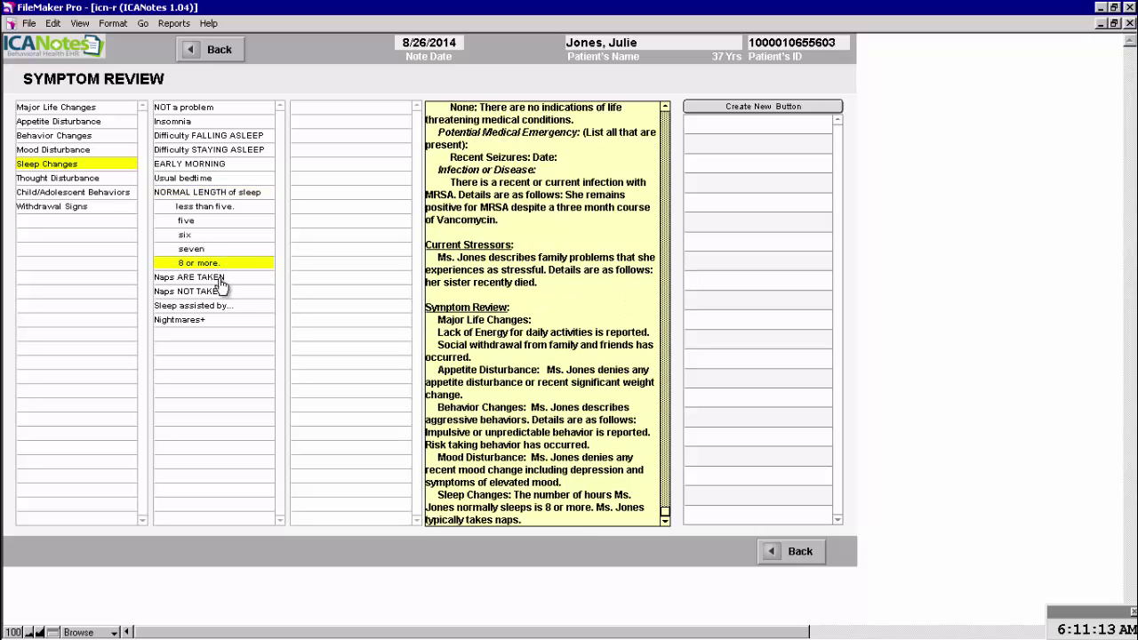
# - Record thought disturbance as present with disorganized thinking in the symptom review and return to the overview
pyautogui.click(73, 181)
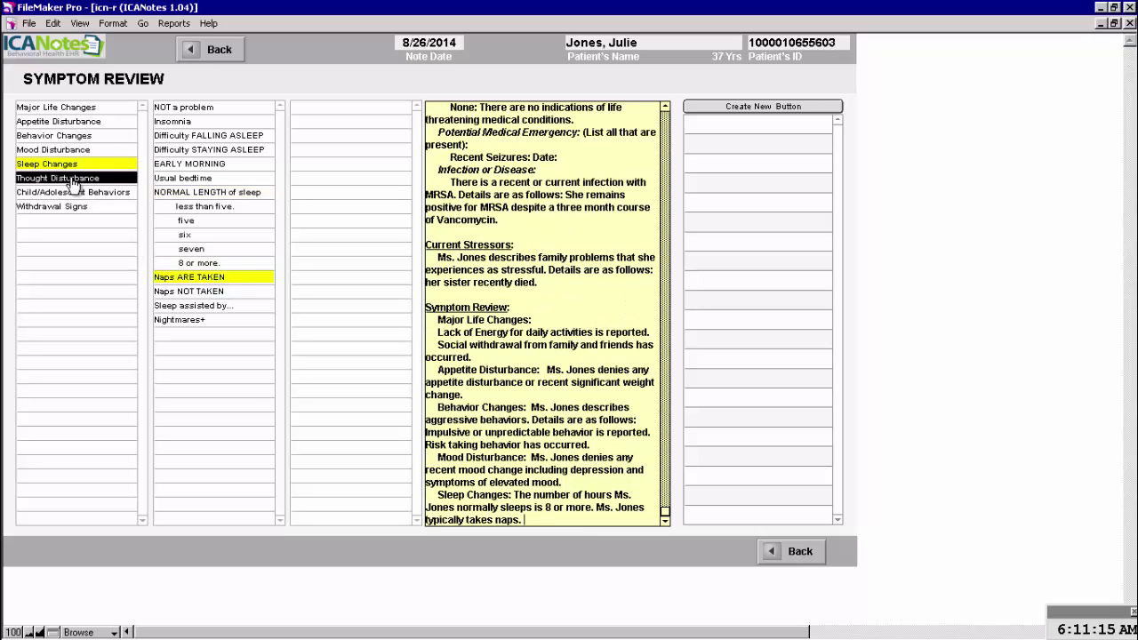
pyautogui.click(173, 121)
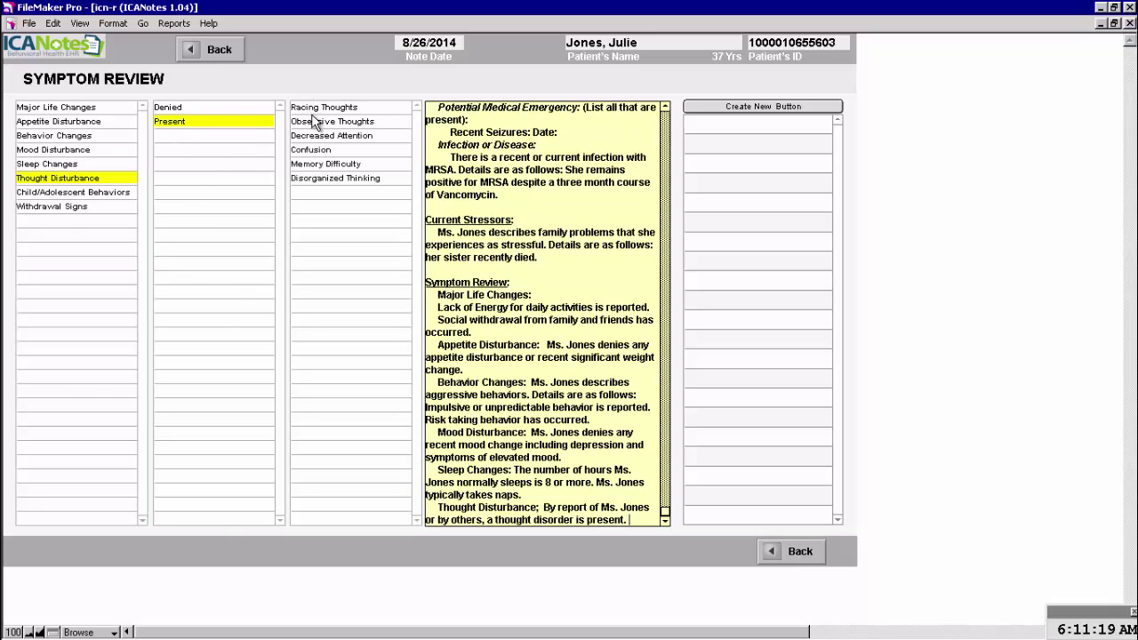
pyautogui.click(311, 185)
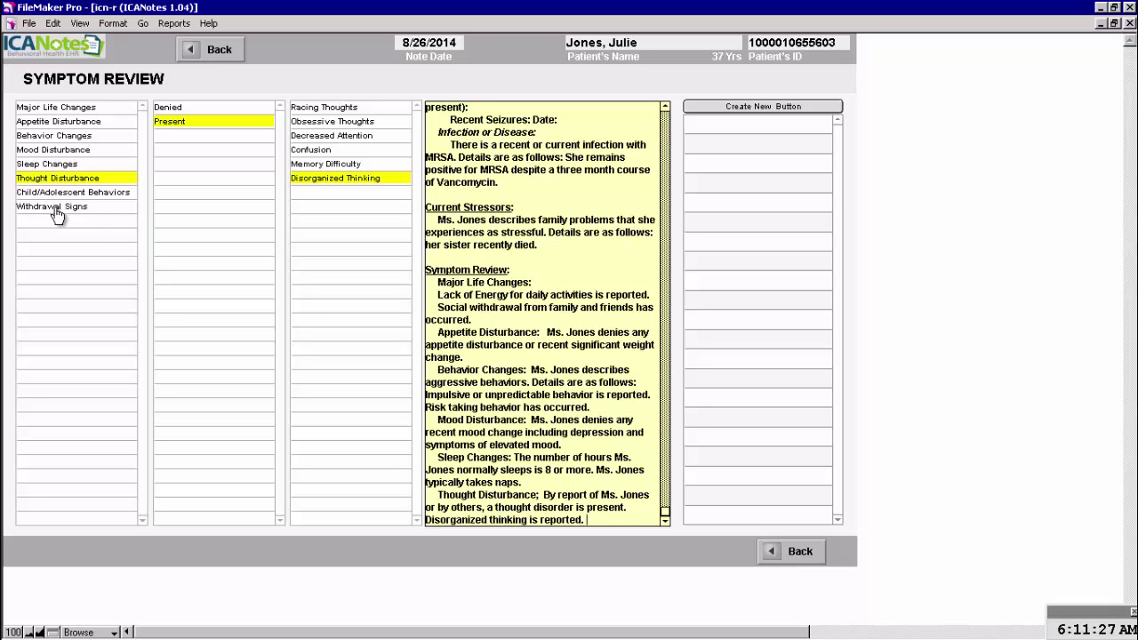
pyautogui.click(214, 49)
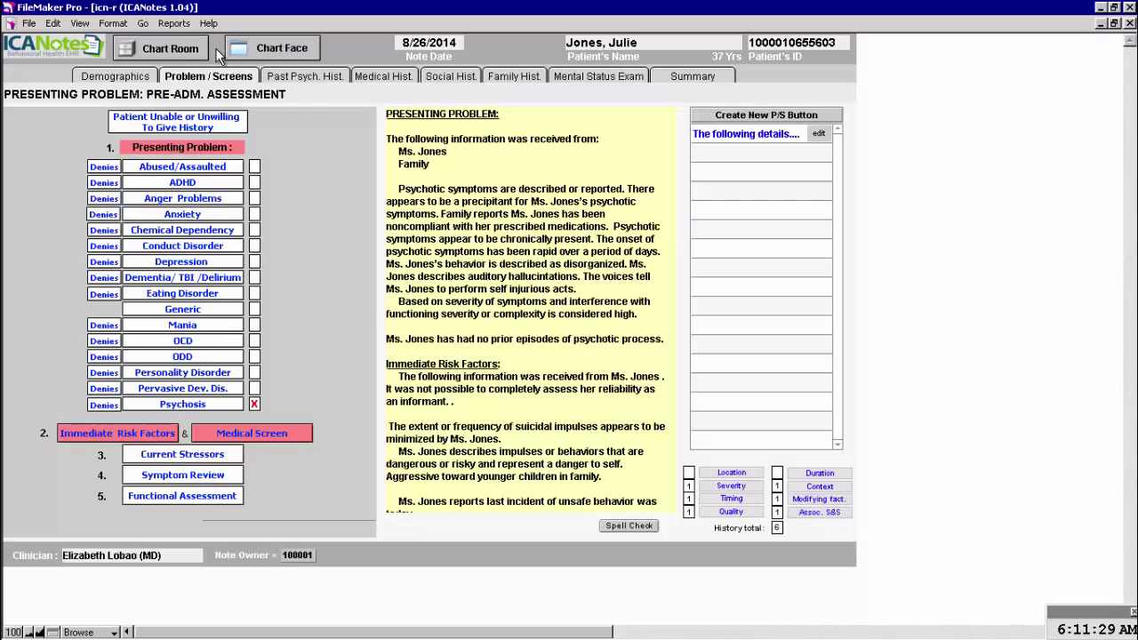
# - In the functional assessment, record ambulation/mobility as independent and hygiene as partial assistance needed
pyautogui.click(182, 499)
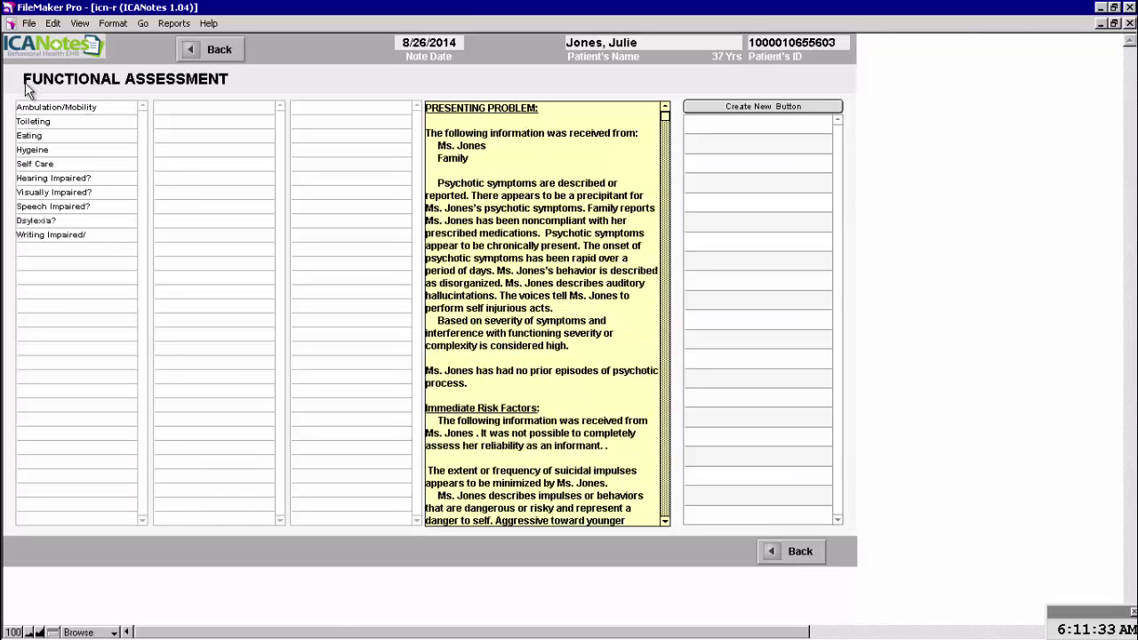
pyautogui.click(49, 107)
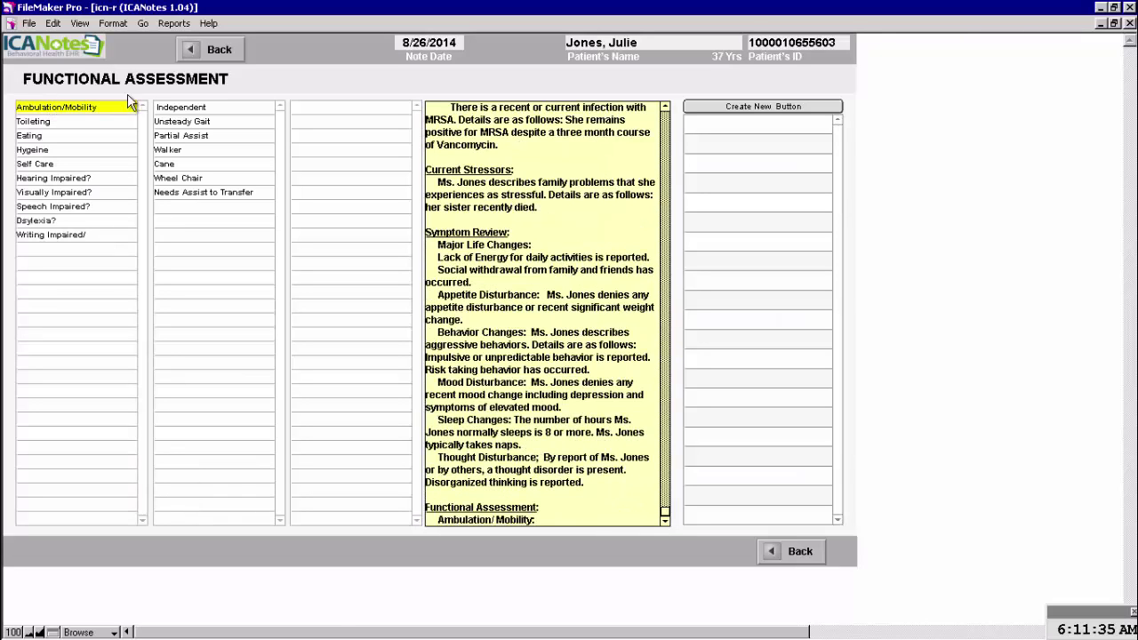
pyautogui.click(190, 110)
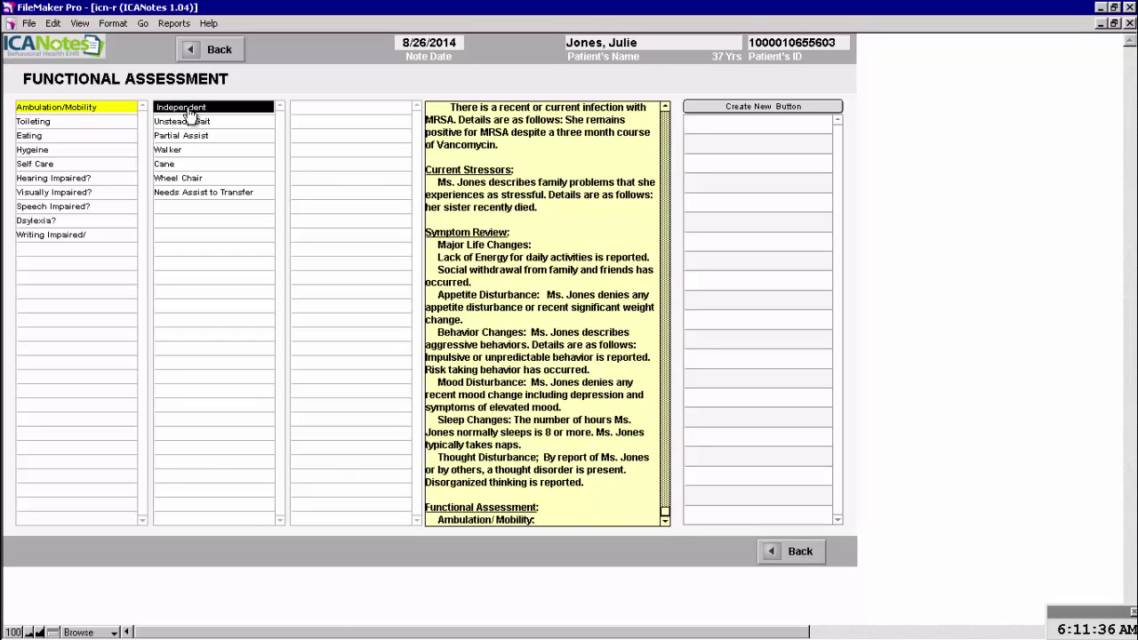
pyautogui.click(44, 151)
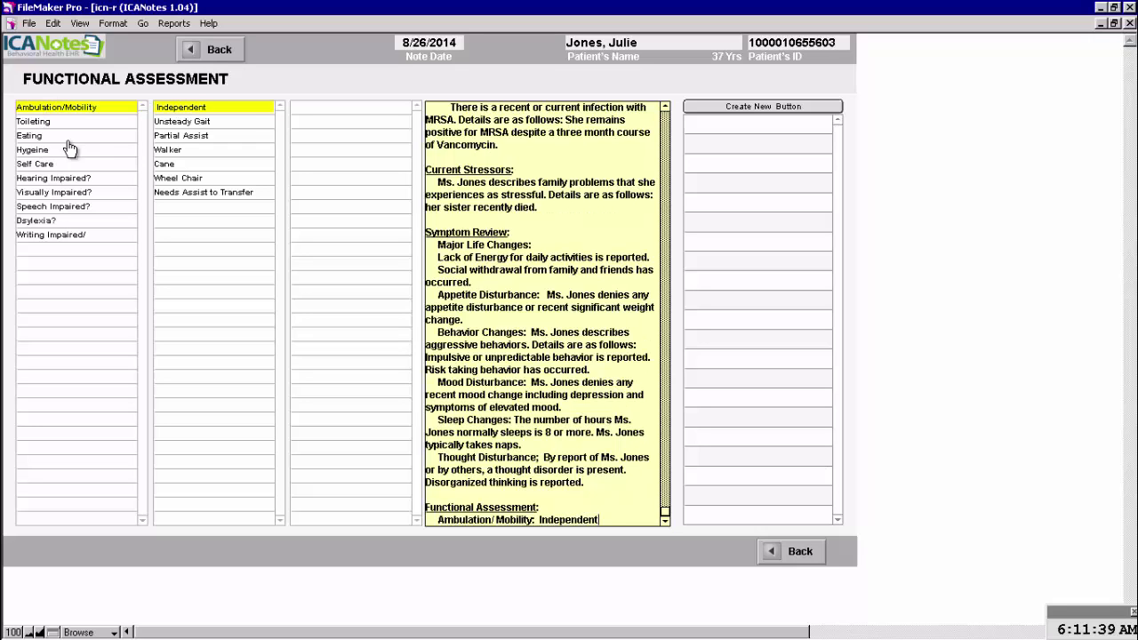
pyautogui.click(191, 122)
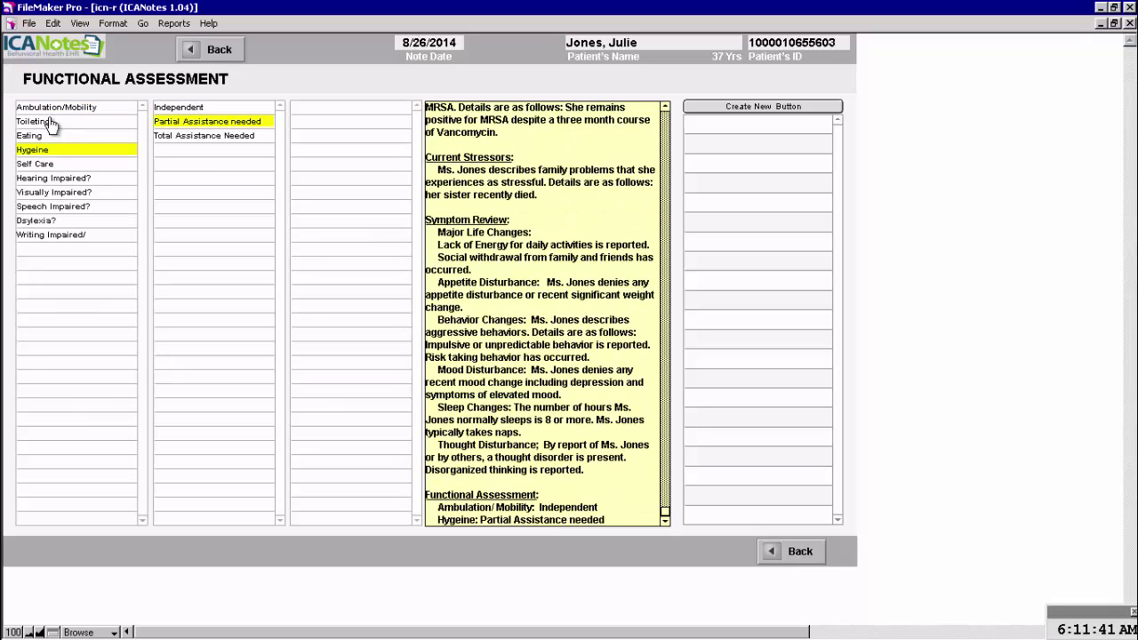
# - Record no speech impairment, dyslexia or writing impairment in the functional assessment and return to the overview
pyautogui.click(65, 207)
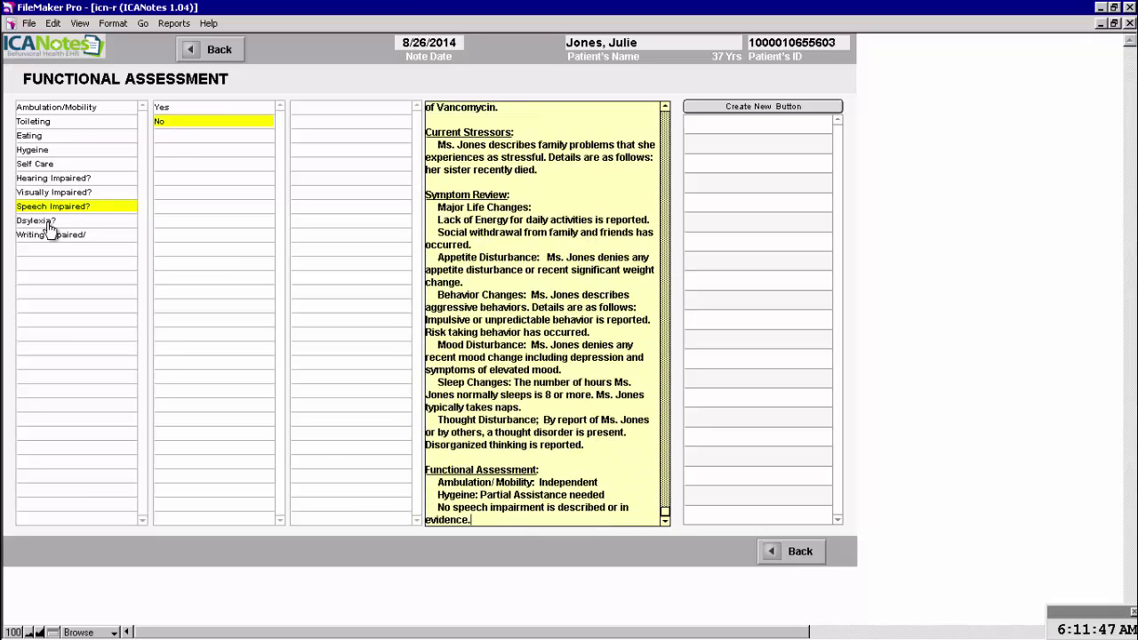
pyautogui.click(46, 221)
pyautogui.click(160, 123)
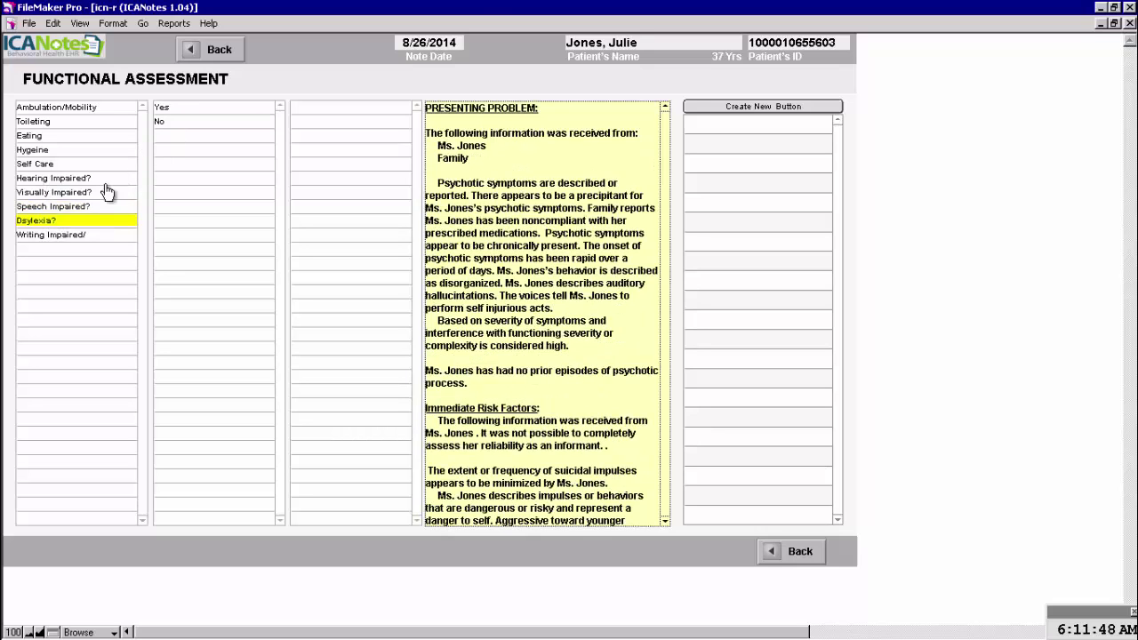
pyautogui.click(40, 235)
pyautogui.click(178, 124)
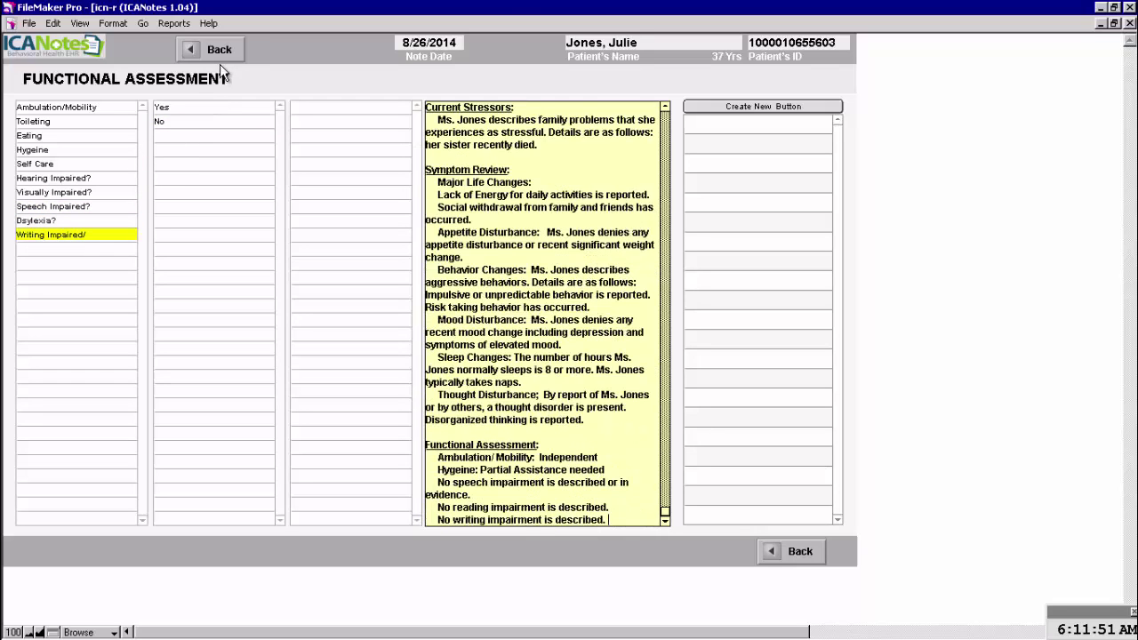
pyautogui.click(221, 53)
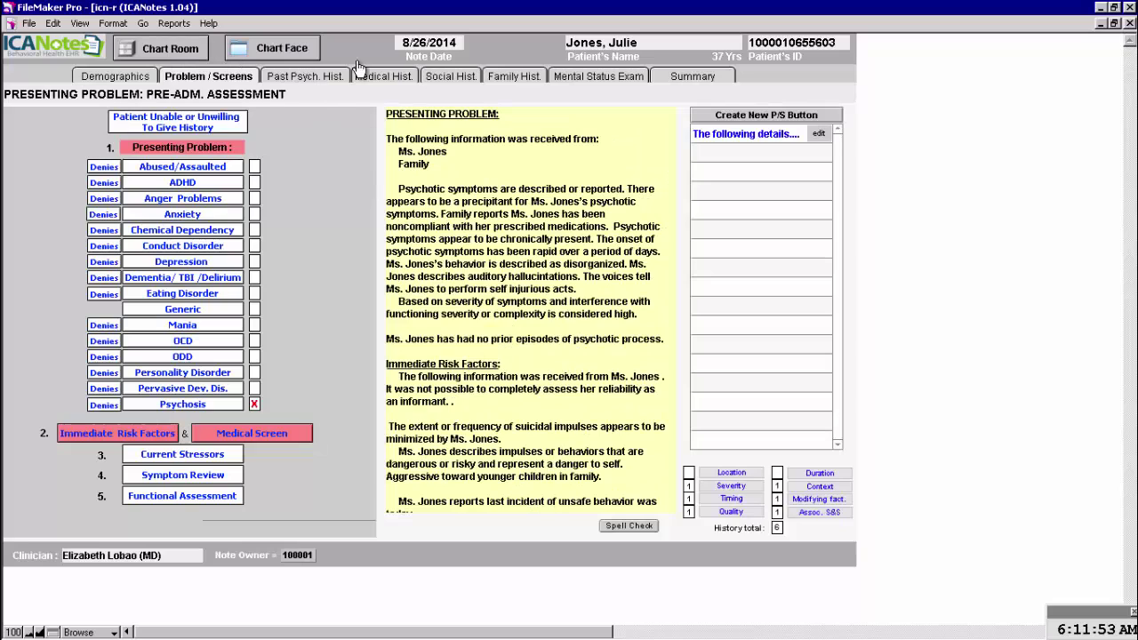
# - In the past psychiatric history, record prior psychosis with first episode at age 21, treated with ineffective medication, and subsequent episodes
pyautogui.click(316, 80)
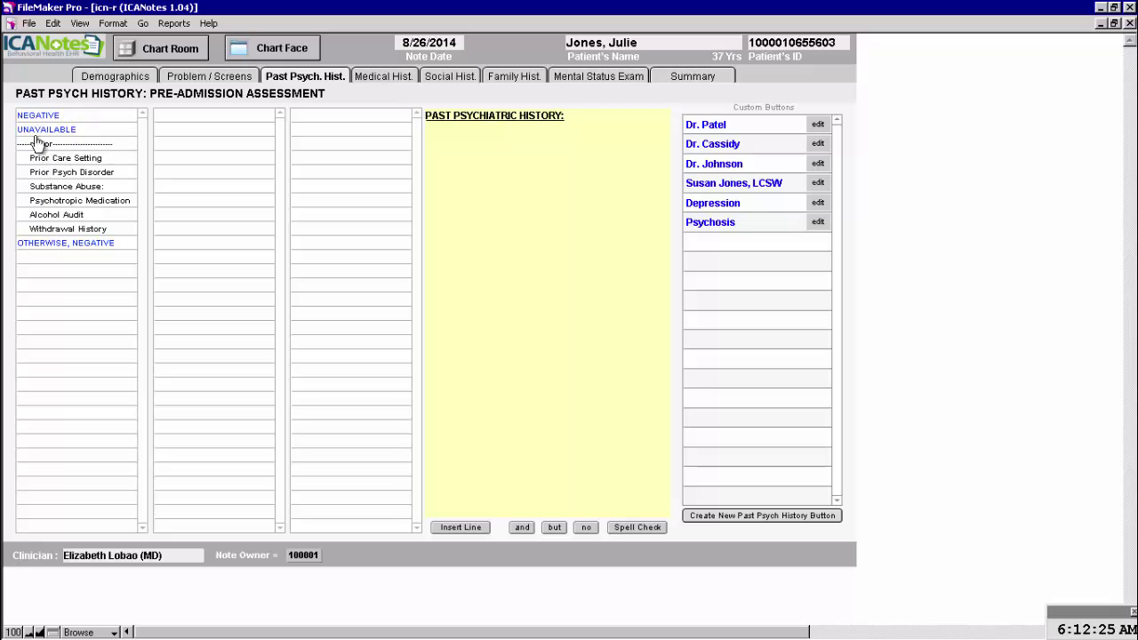
pyautogui.click(57, 174)
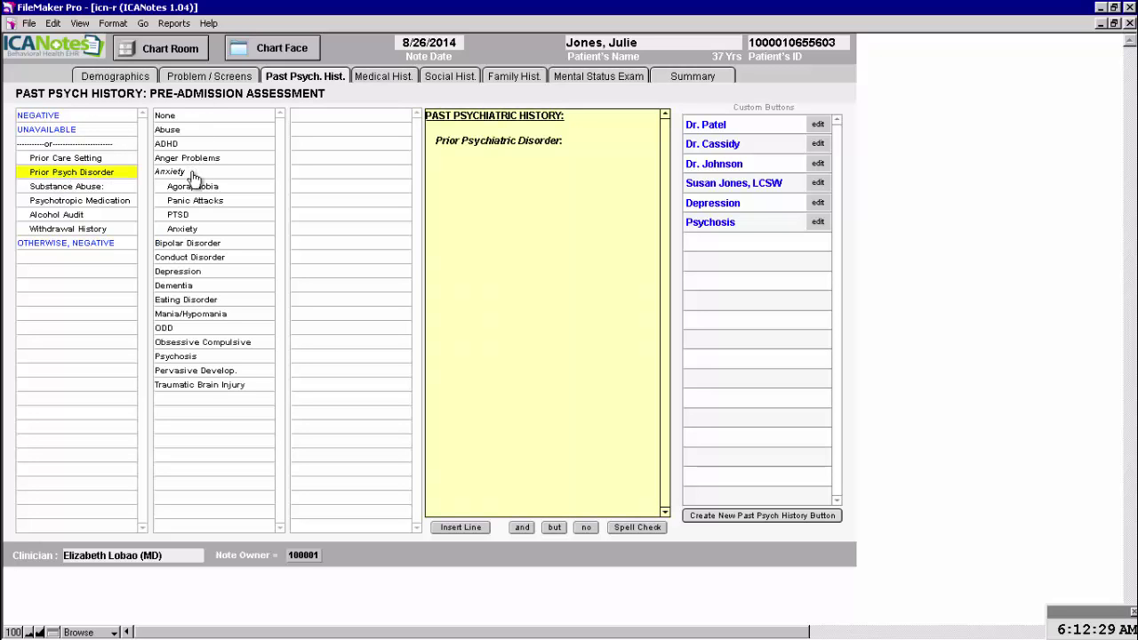
pyautogui.click(181, 357)
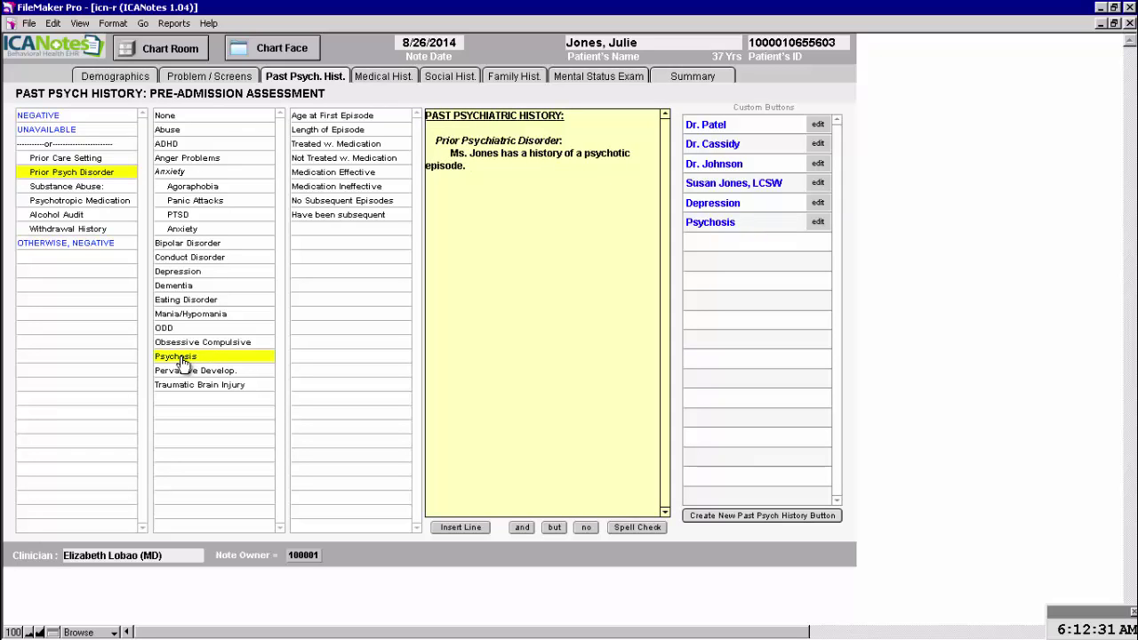
pyautogui.click(356, 120)
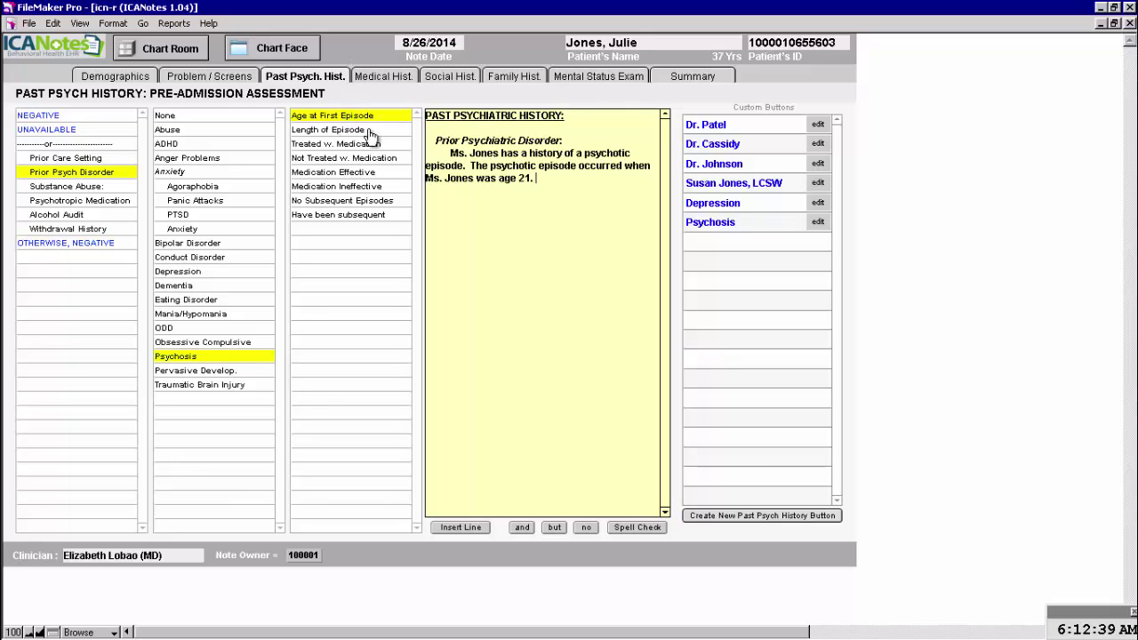
pyautogui.click(325, 144)
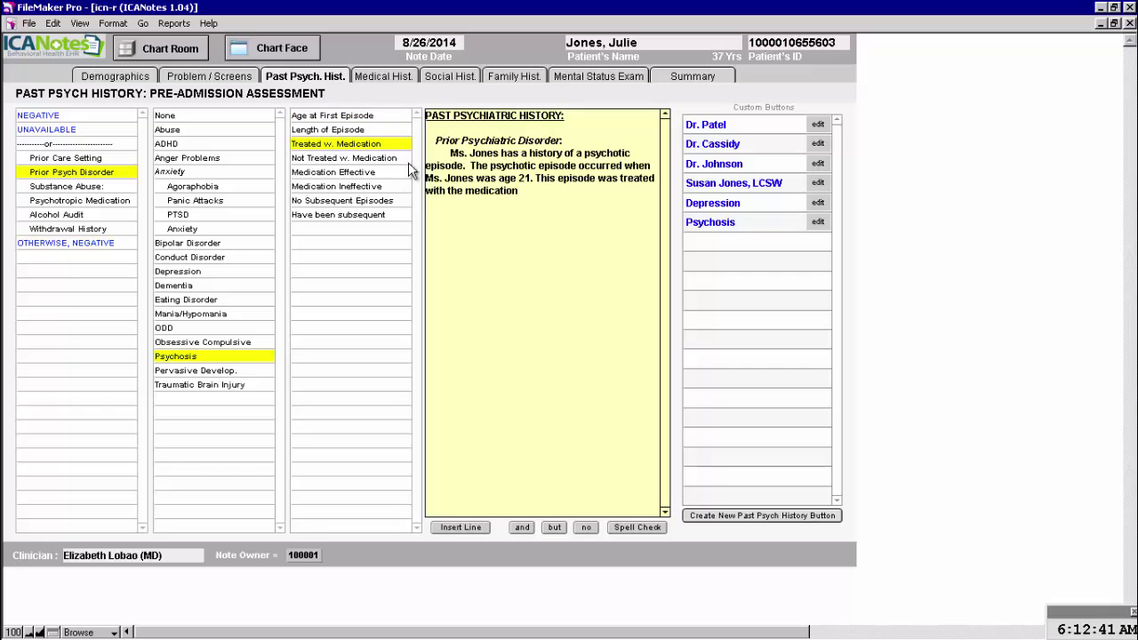
pyautogui.click(322, 186)
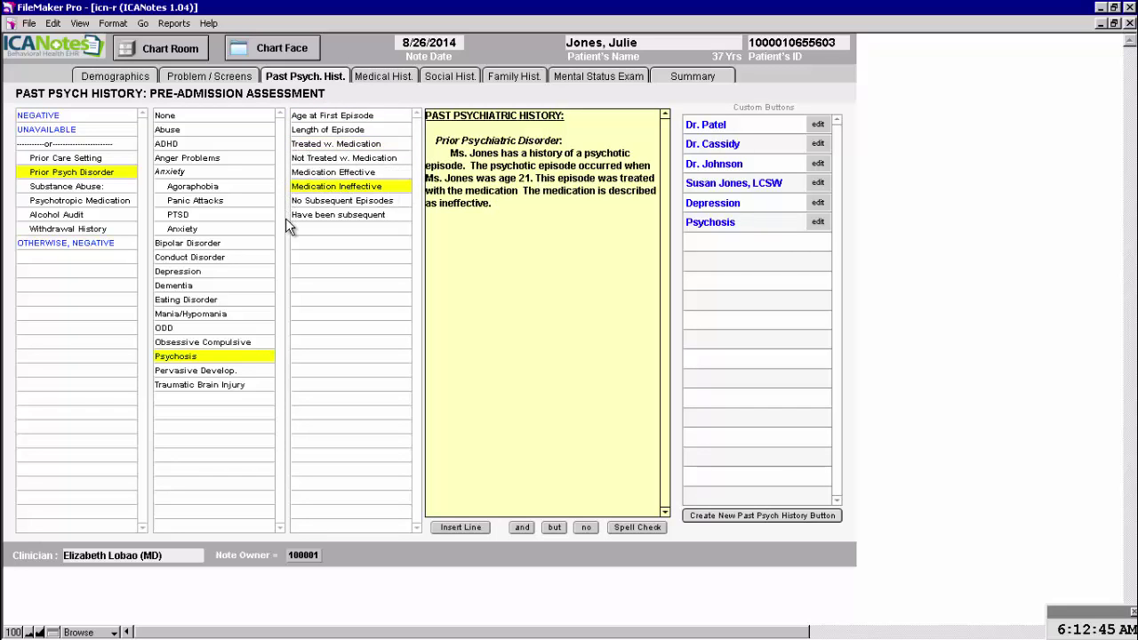
pyautogui.click(345, 217)
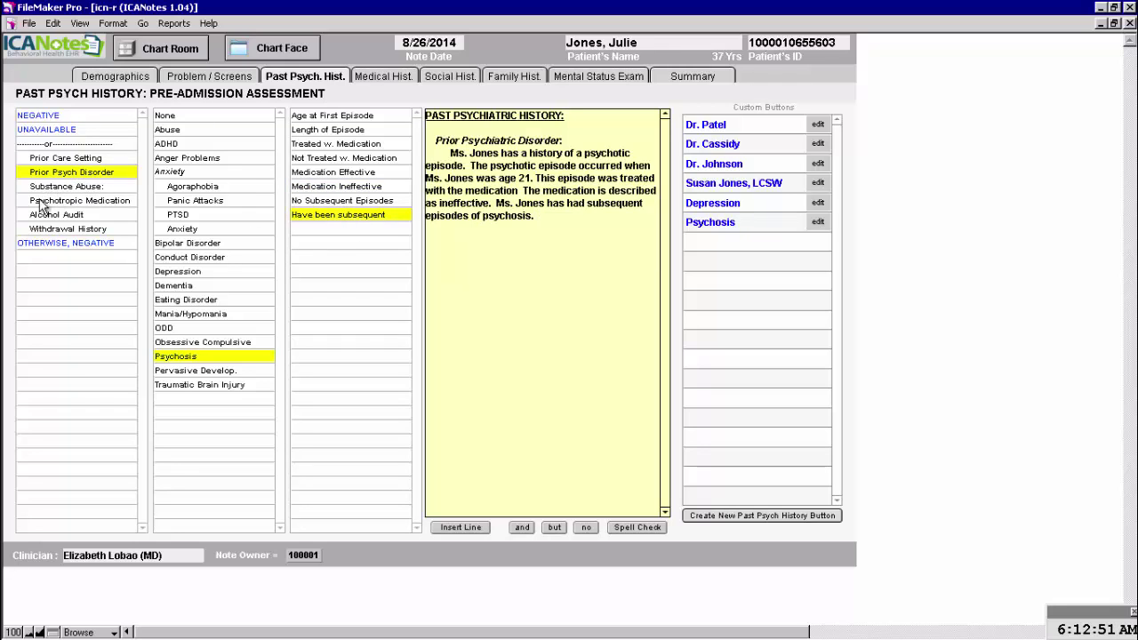
# - Add Abilify and Zyprexa to the psychotropic medication history
pyautogui.click(73, 203)
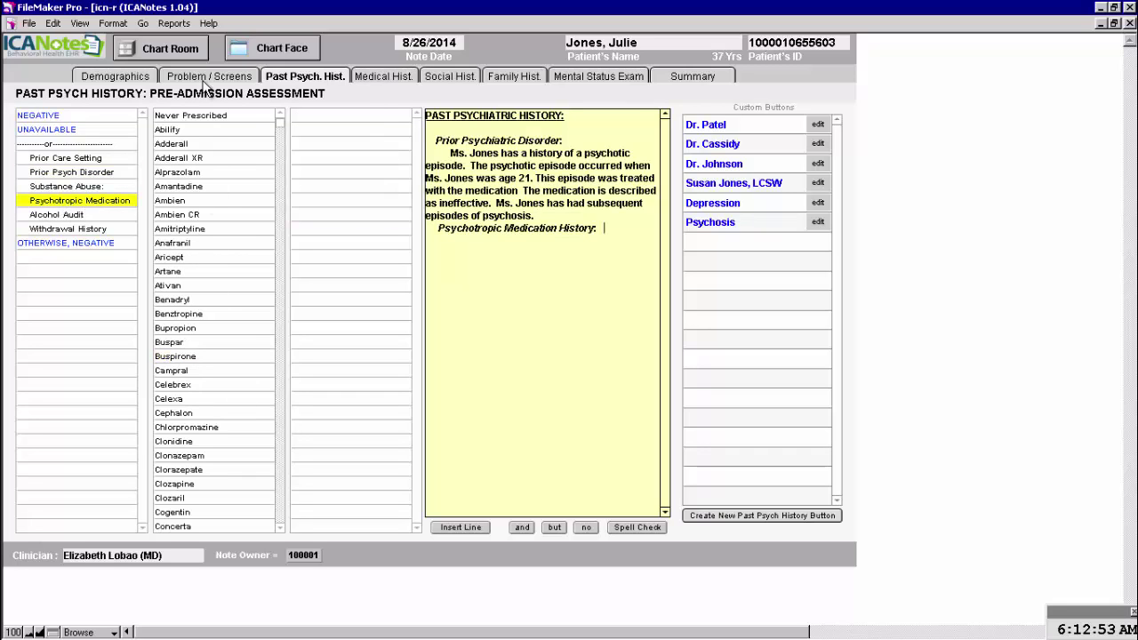
pyautogui.click(173, 130)
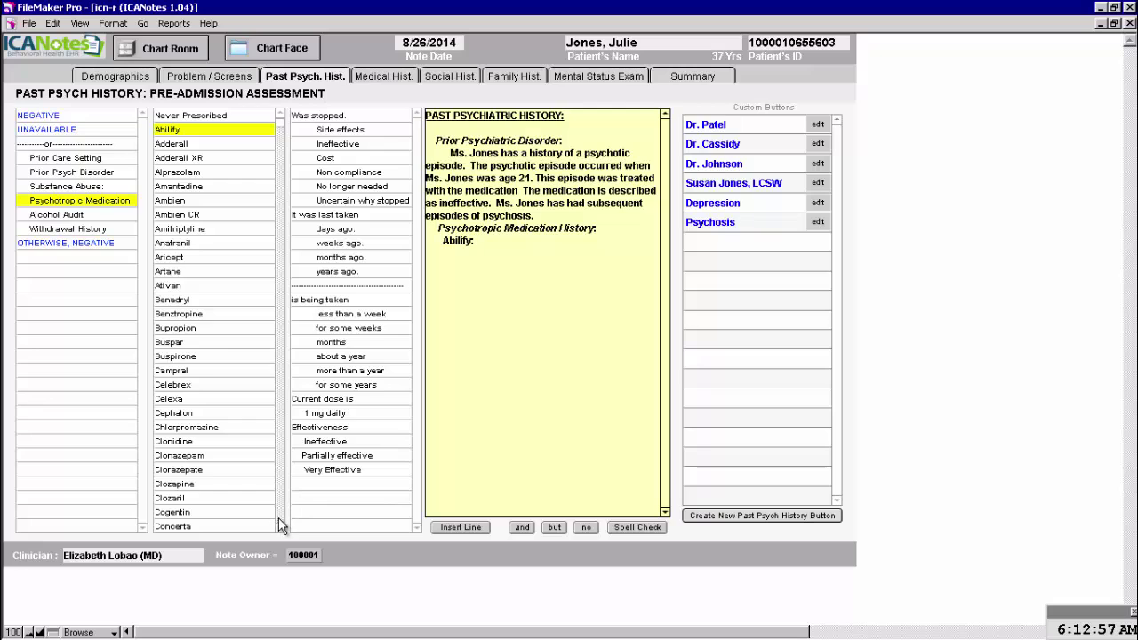
pyautogui.scroll(-15, 281, 518)
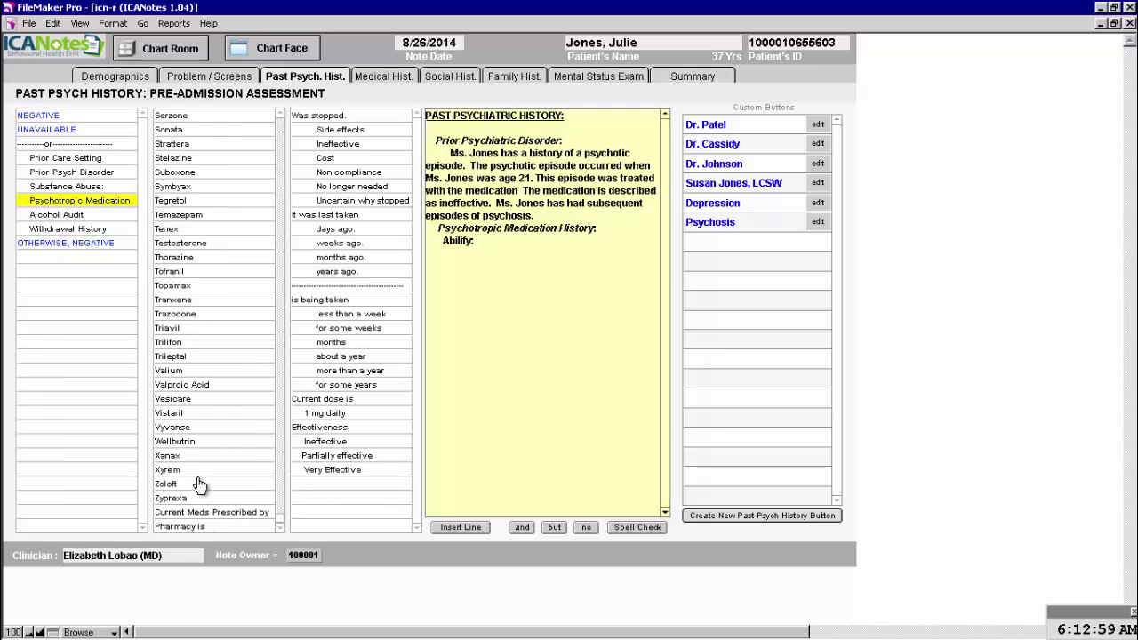
pyautogui.click(191, 498)
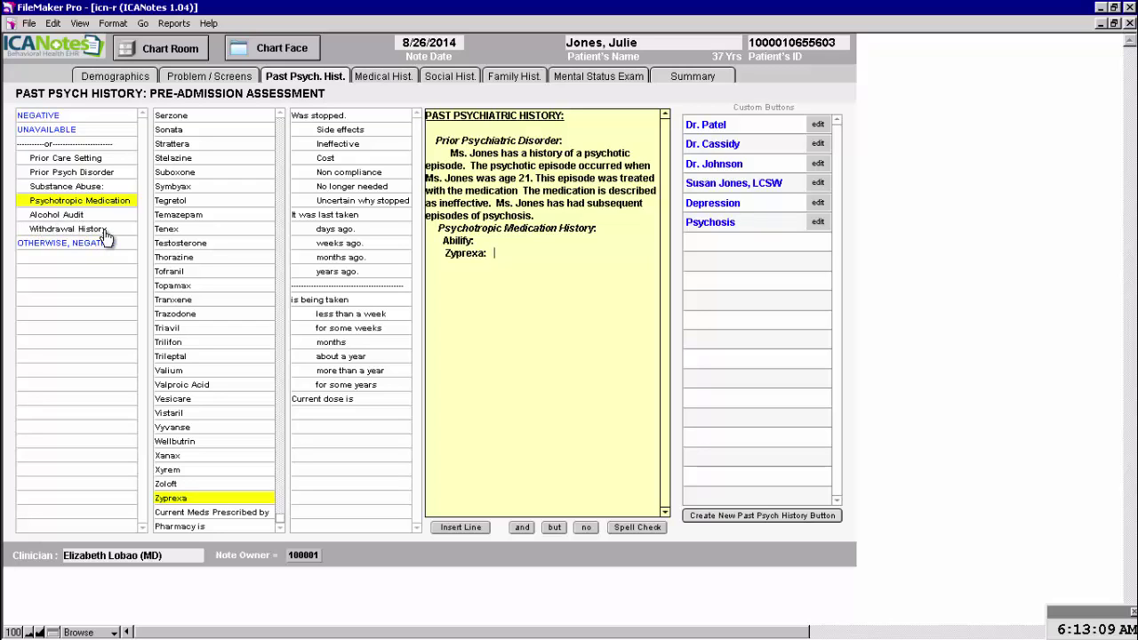
# - In the medical history, record no known adverse drug reactions and no known allergies
pyautogui.click(383, 78)
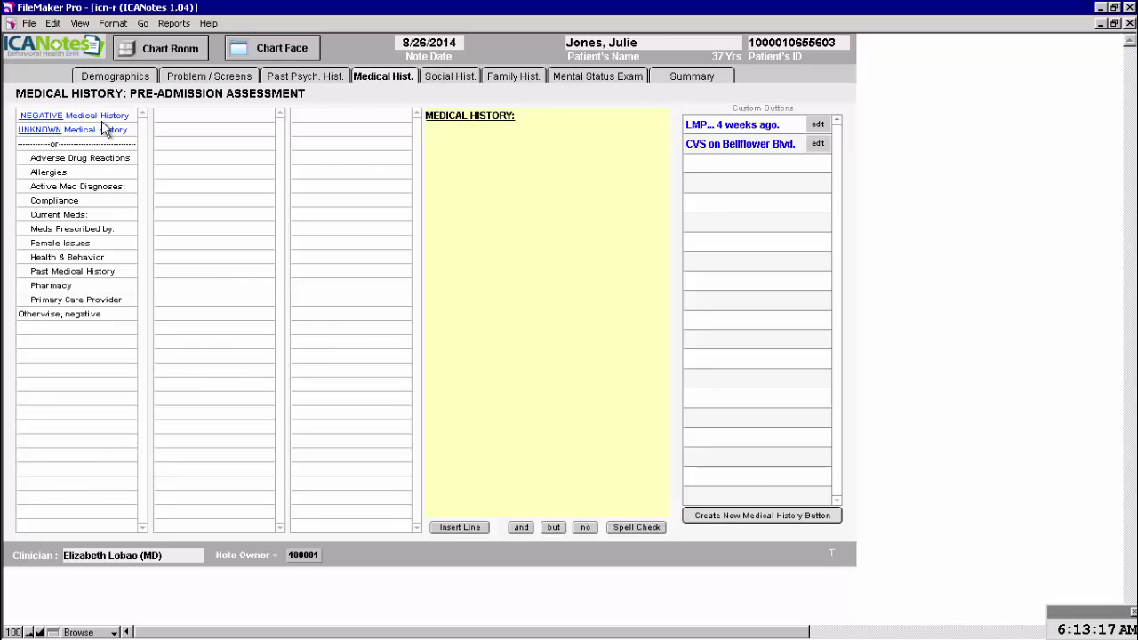
pyautogui.click(53, 160)
pyautogui.click(53, 160)
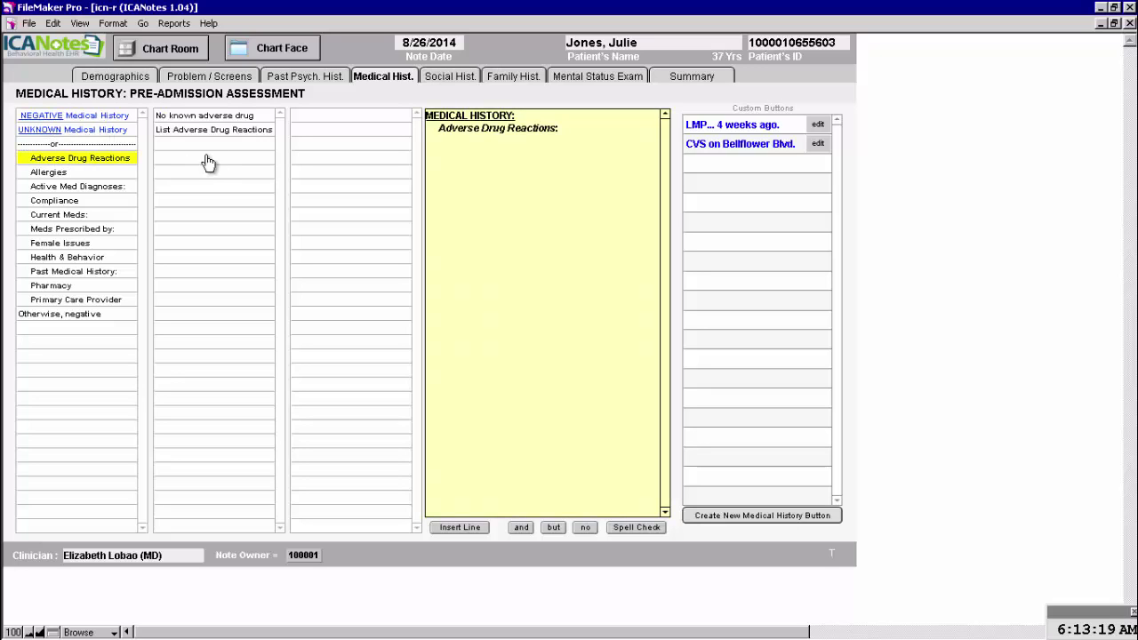
pyautogui.click(201, 117)
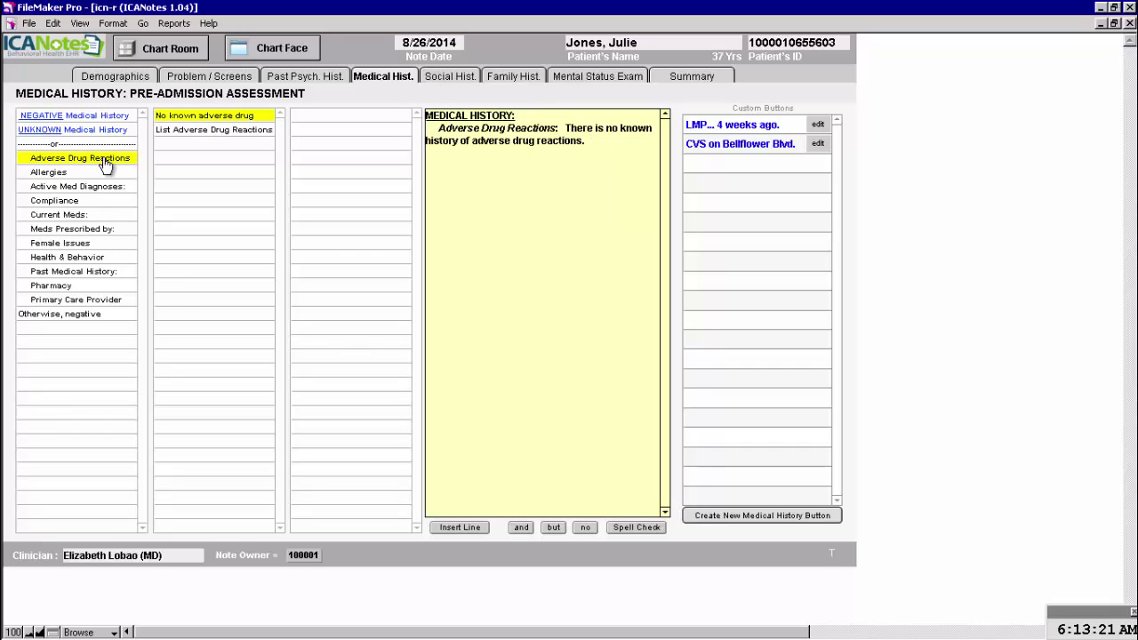
pyautogui.click(92, 174)
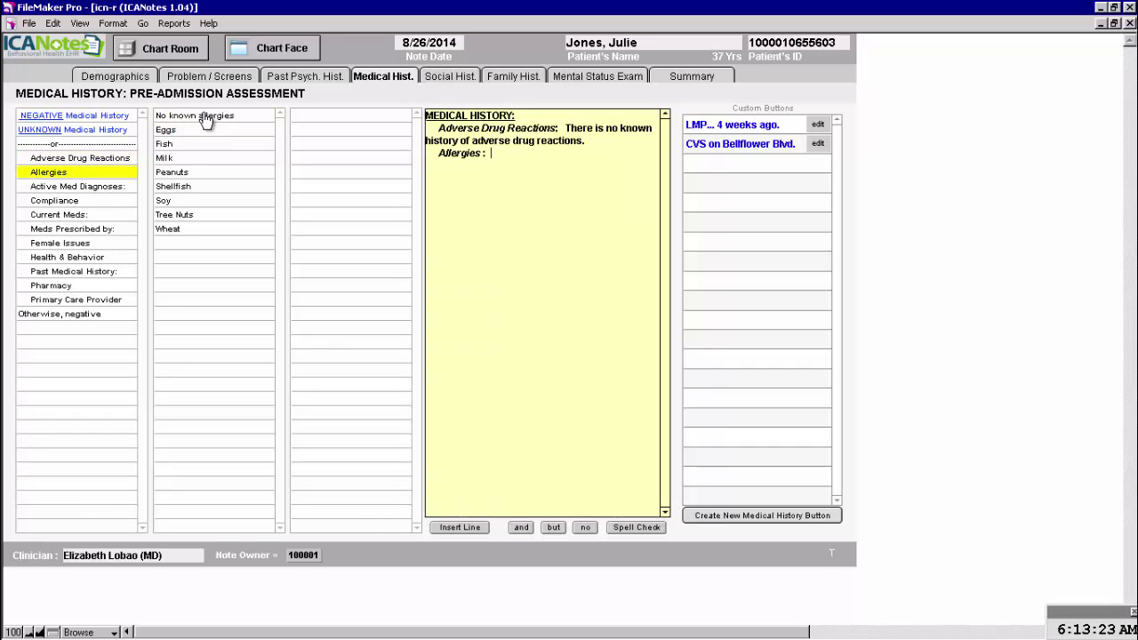
pyautogui.click(202, 119)
# - Add the cardiovascular condition hypertension to the active medical diagnoses
pyautogui.click(37, 188)
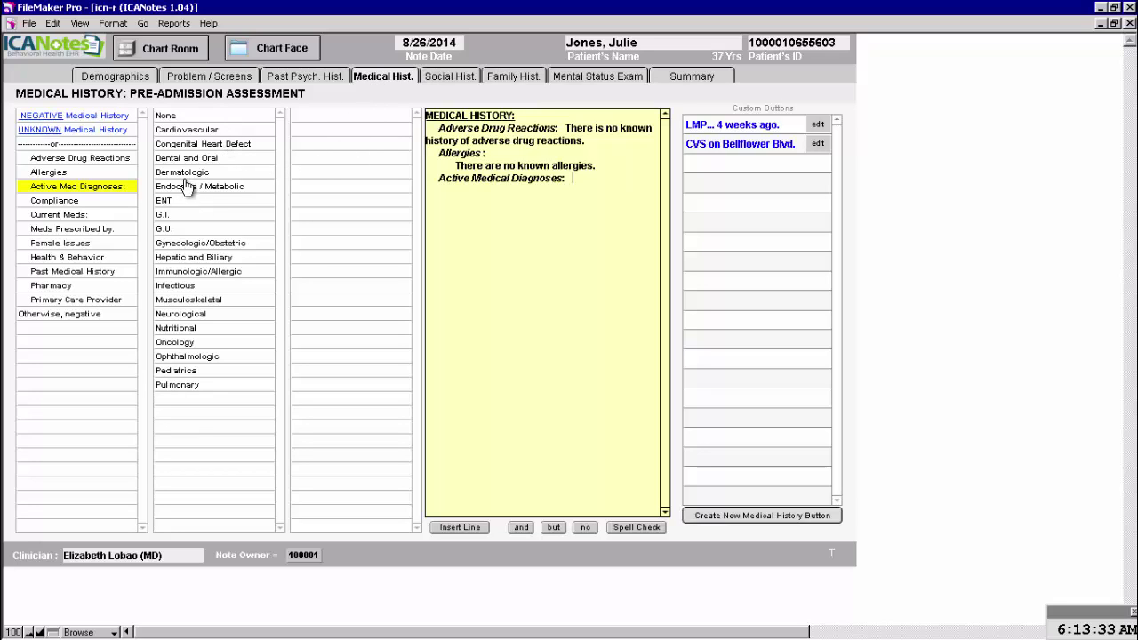
pyautogui.click(189, 133)
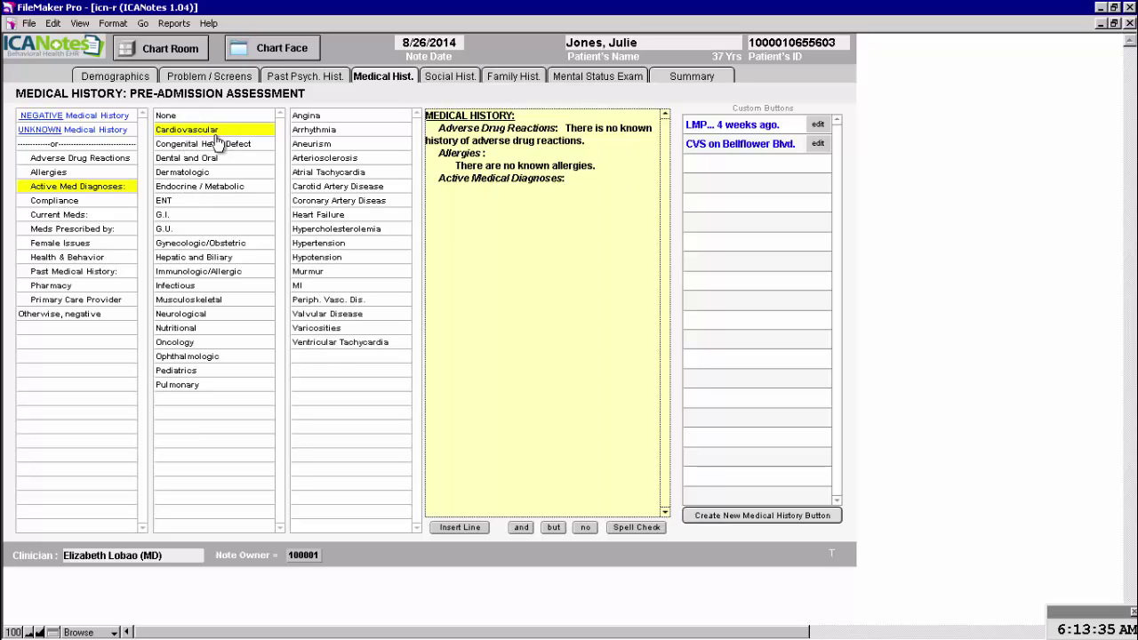
pyautogui.click(329, 244)
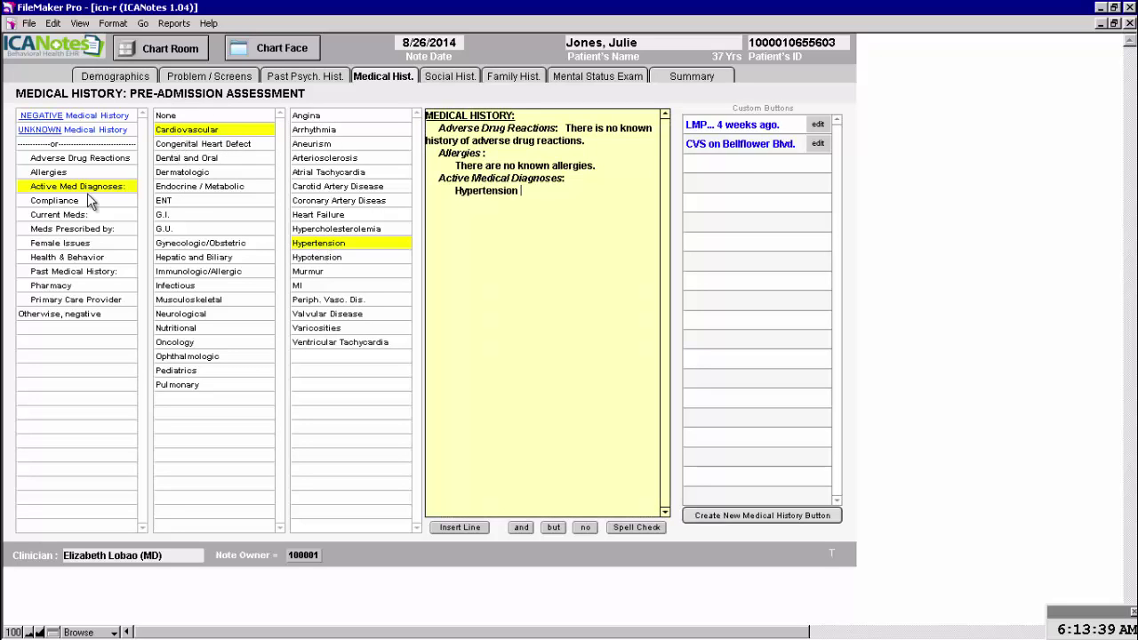
# - List the cardiovascular drug Lasix as a current medication and record the patient as compliant
pyautogui.click(80, 222)
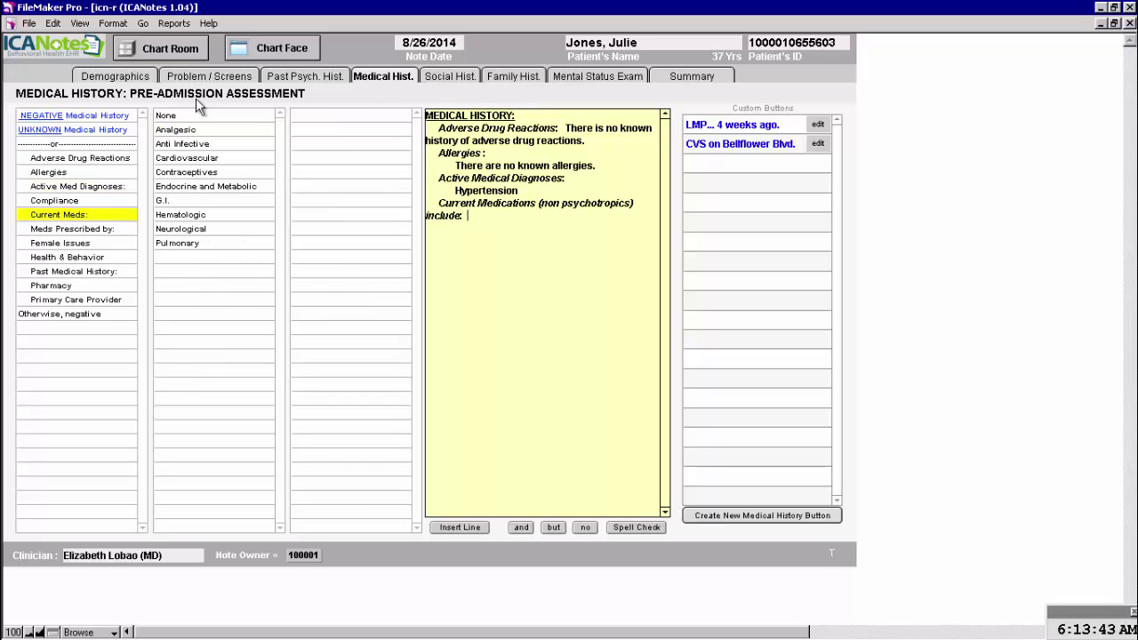
pyautogui.click(189, 159)
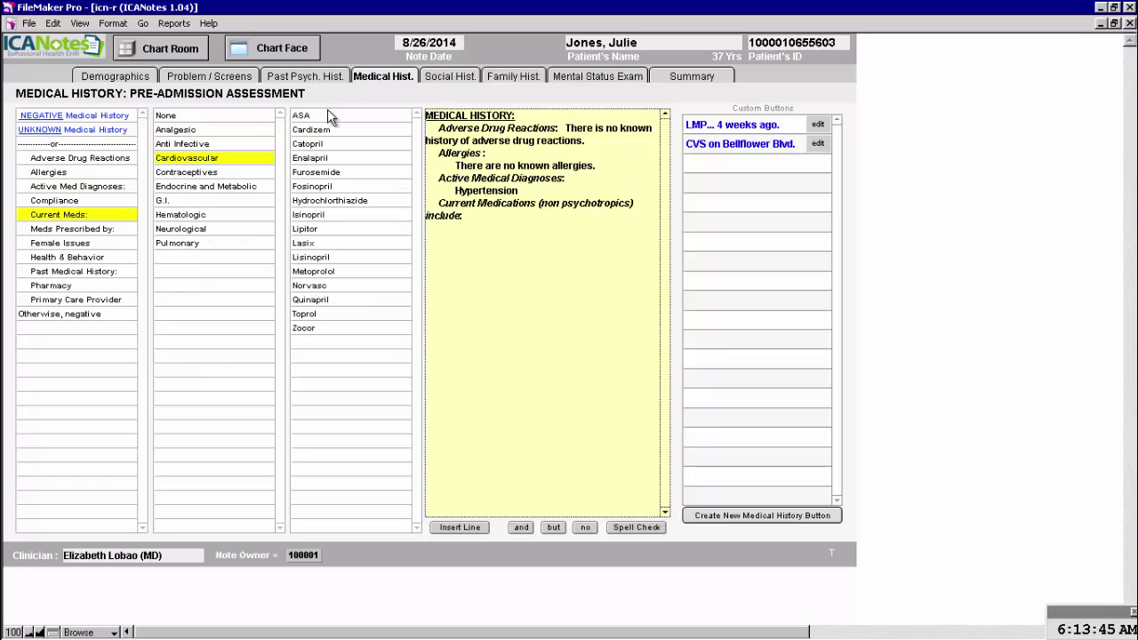
pyautogui.click(313, 246)
pyautogui.click(122, 205)
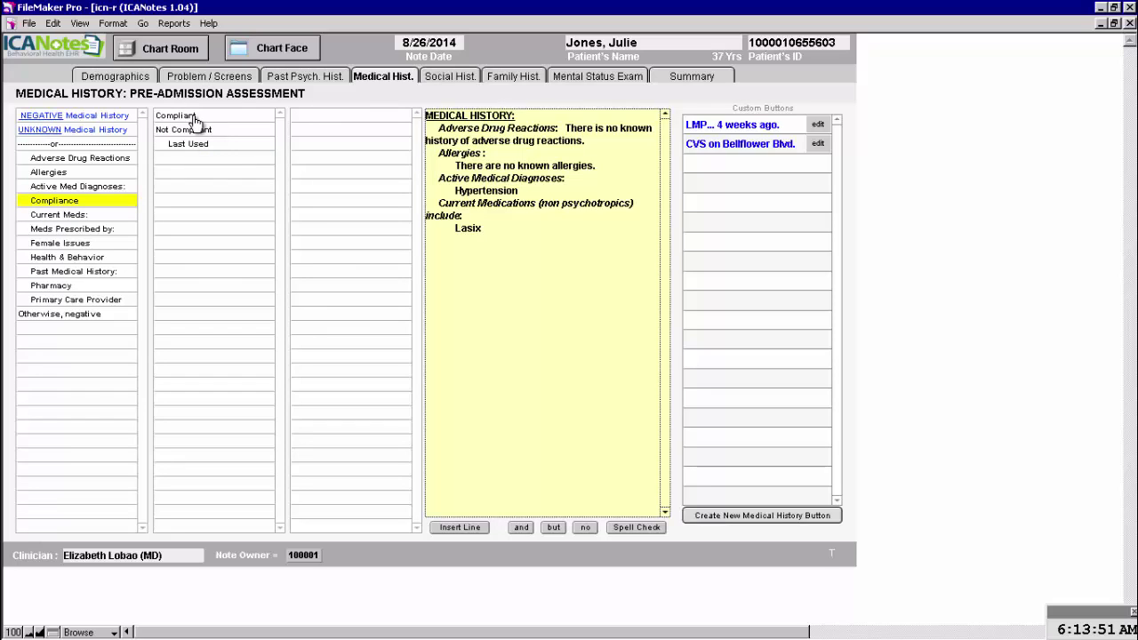
pyautogui.click(194, 117)
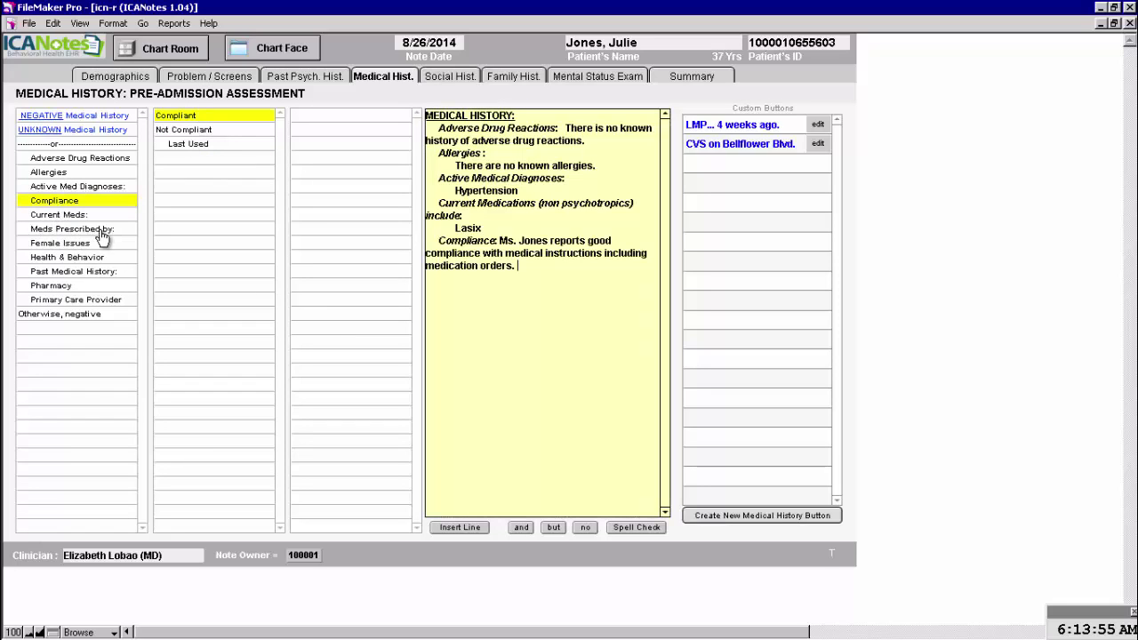
# - Under female issues in the medical history, record that the patient is not pregnant and uses birth control
pyautogui.click(55, 244)
pyautogui.click(206, 118)
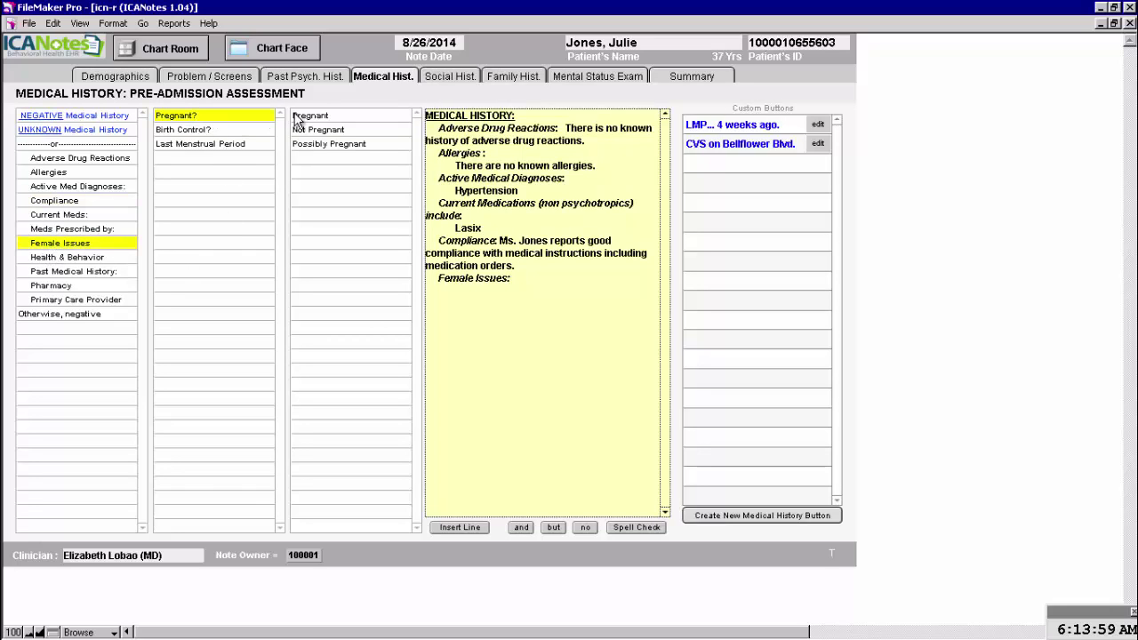
pyautogui.click(302, 133)
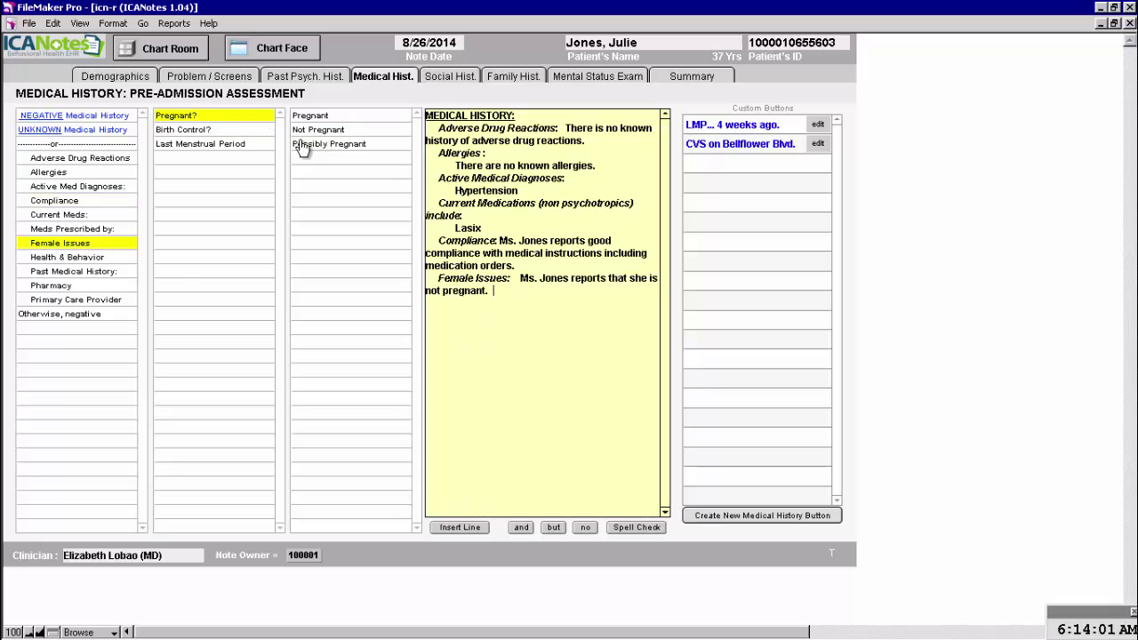
pyautogui.click(254, 130)
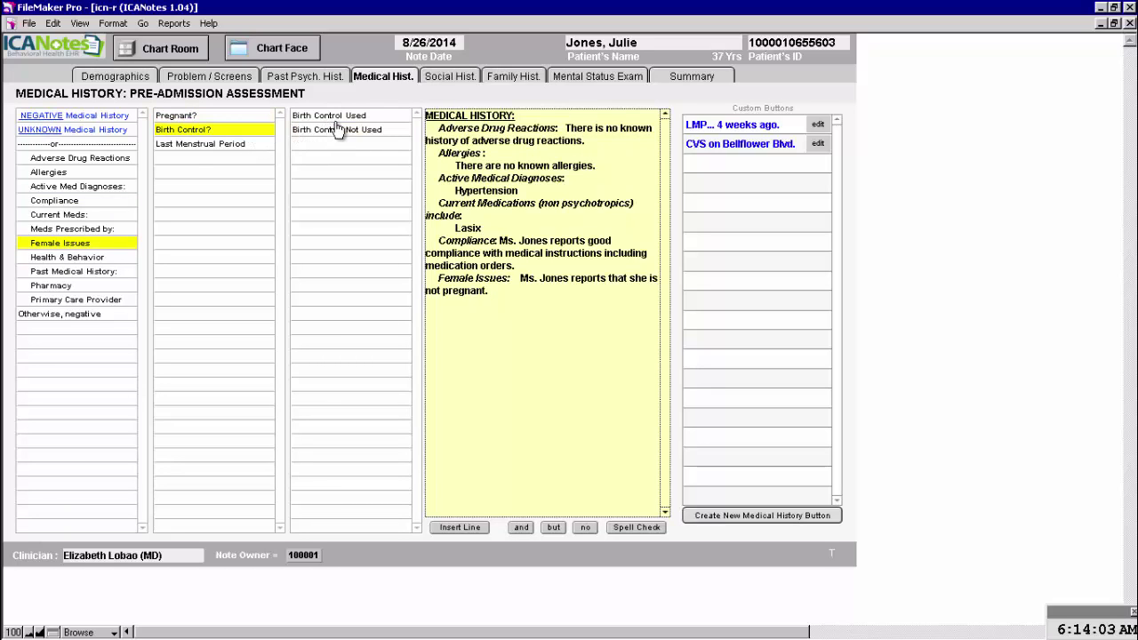
pyautogui.click(339, 123)
# - Record the last menstrual period as about four weeks ago and the pharmacy as CVS on Bellflower Blvd
pyautogui.click(192, 145)
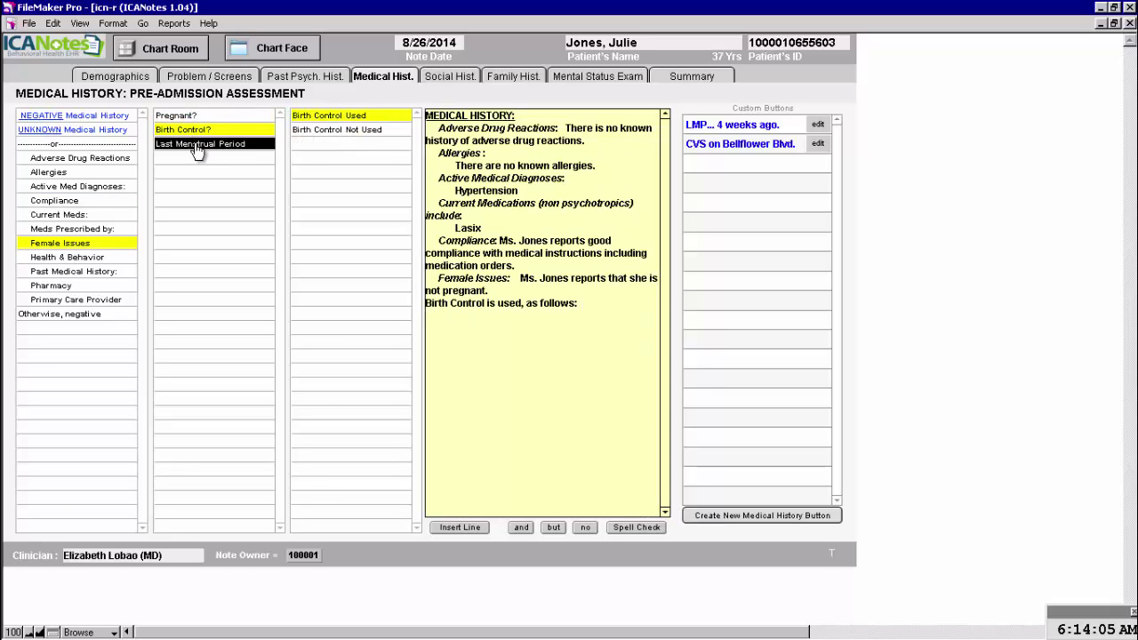
pyautogui.click(746, 128)
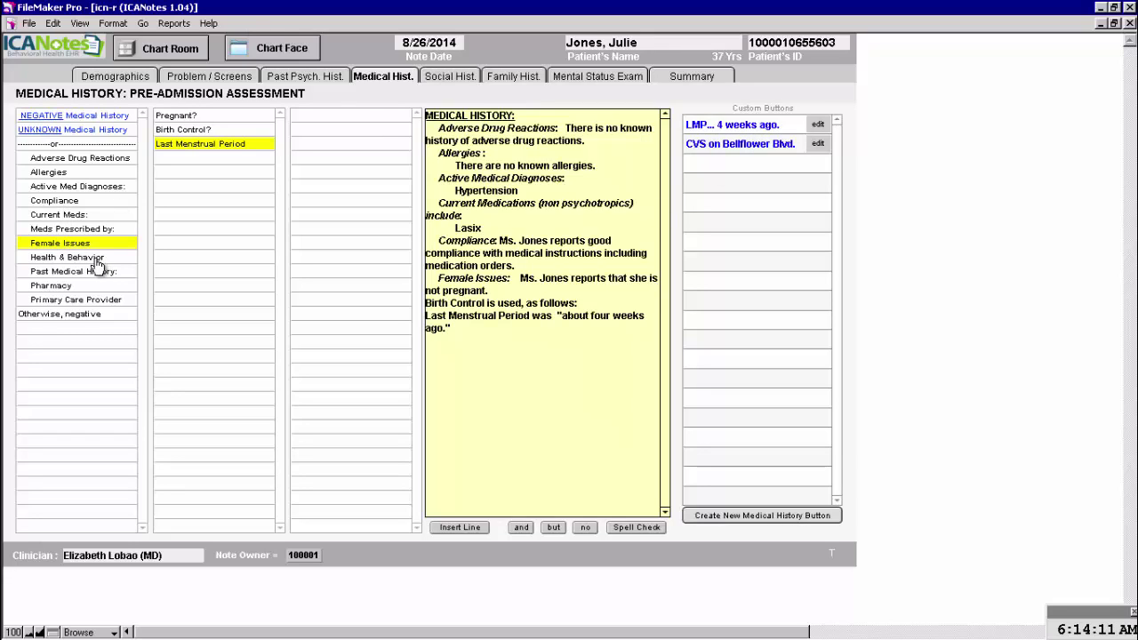
pyautogui.click(53, 288)
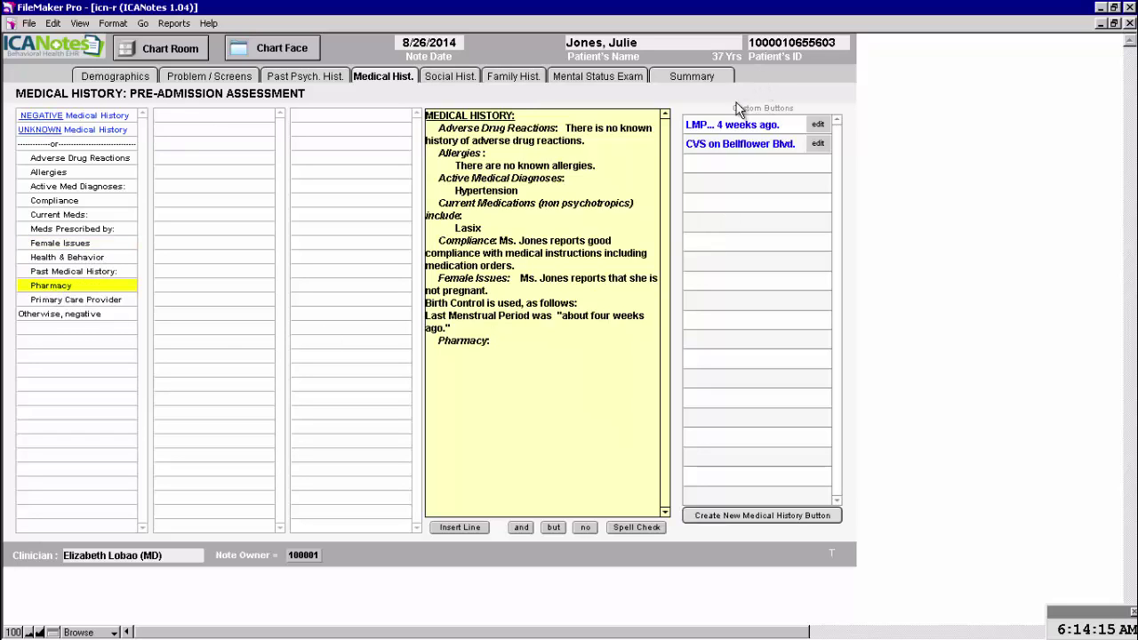
pyautogui.click(734, 145)
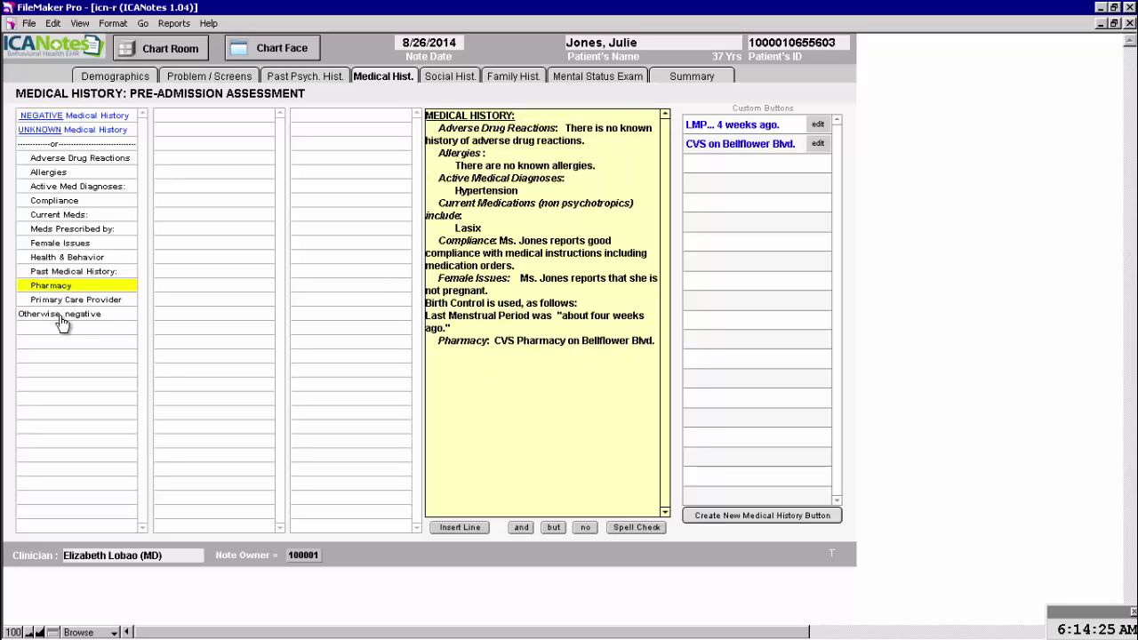
# - In the social history, record the patient as at risk of elopement under the high-risk psycho-social issues
pyautogui.click(452, 76)
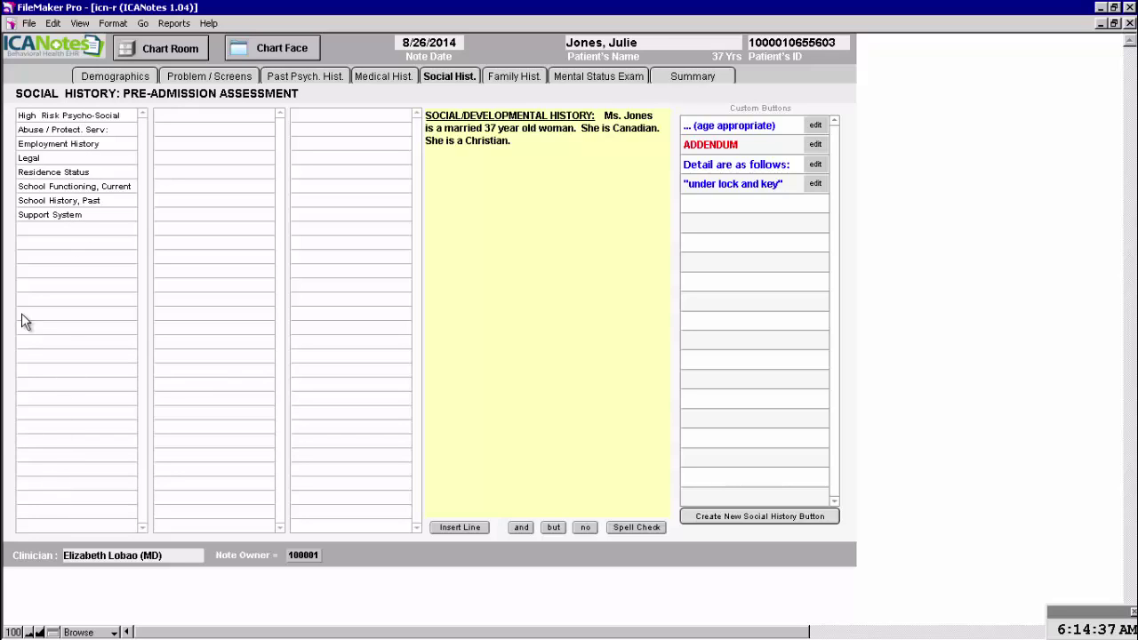
pyautogui.click(78, 116)
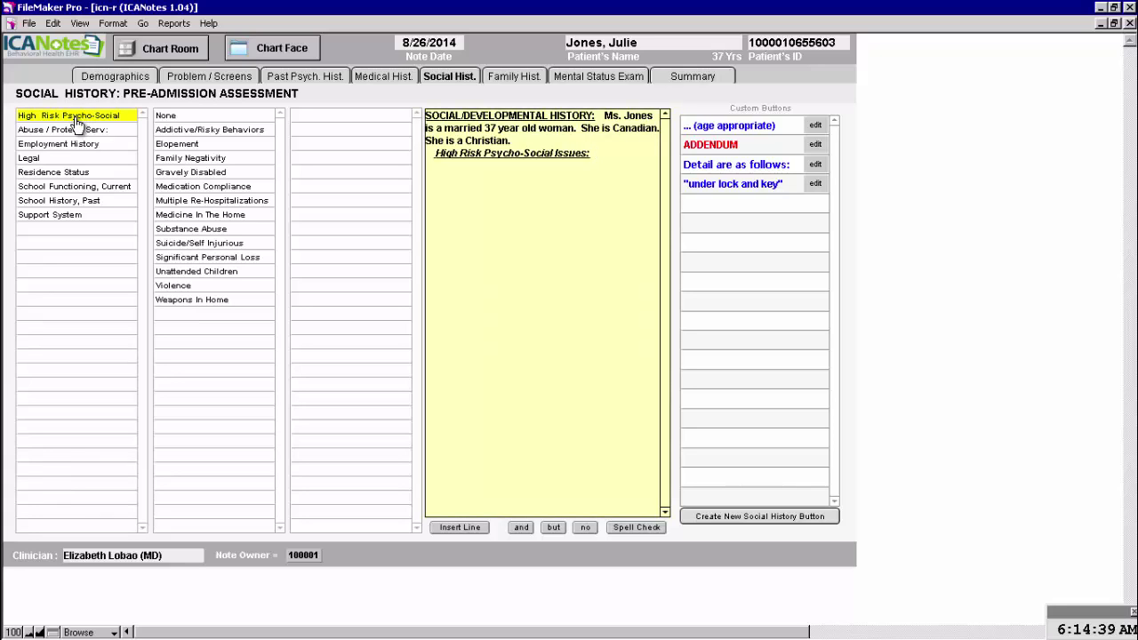
pyautogui.click(209, 144)
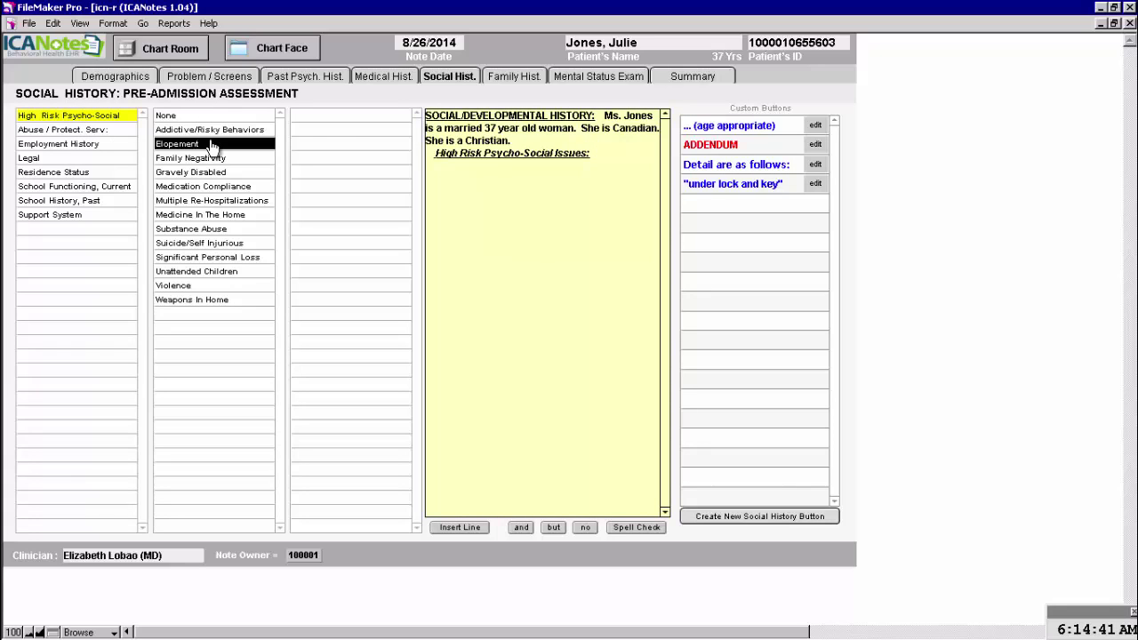
pyautogui.click(326, 130)
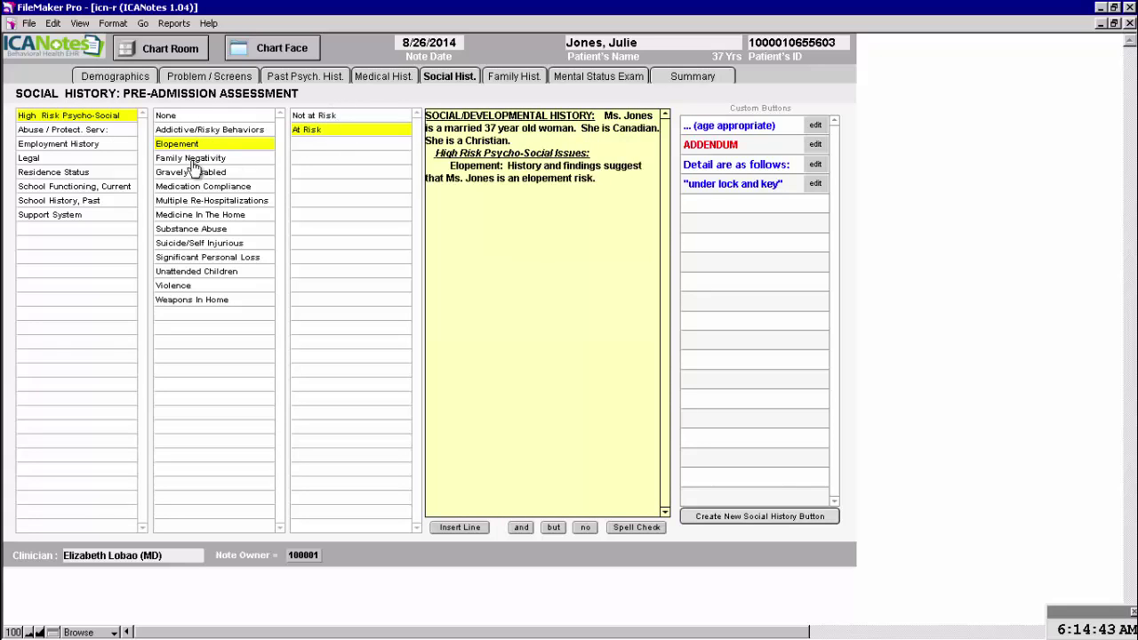
# - In the employment history, describe the work quality as poor, with difficulty keeping a job
pyautogui.click(98, 151)
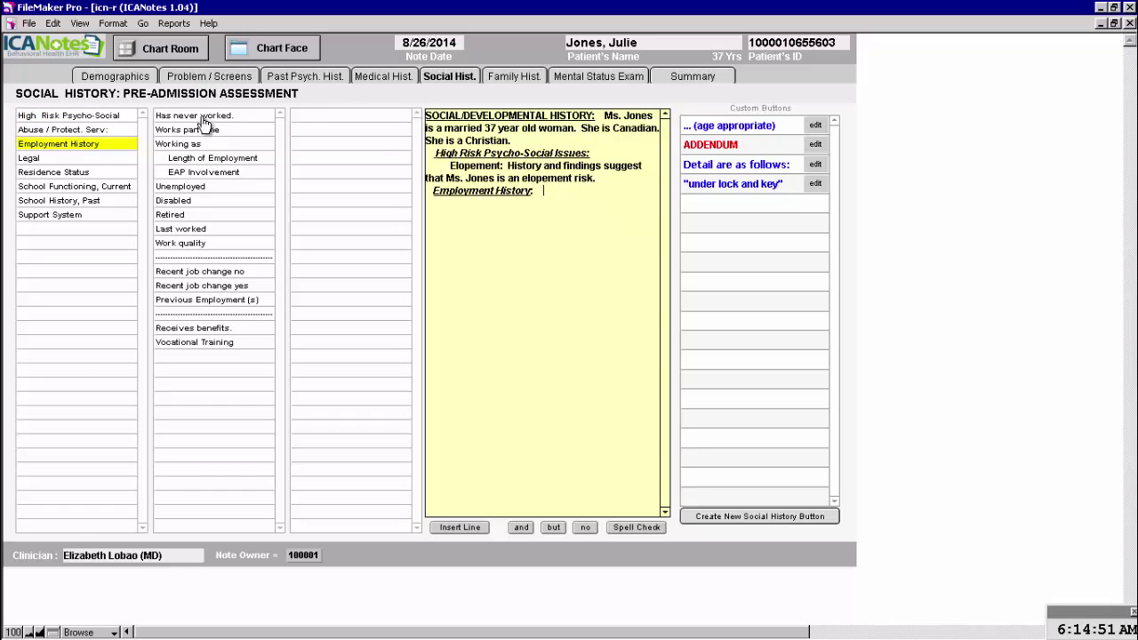
pyautogui.click(194, 243)
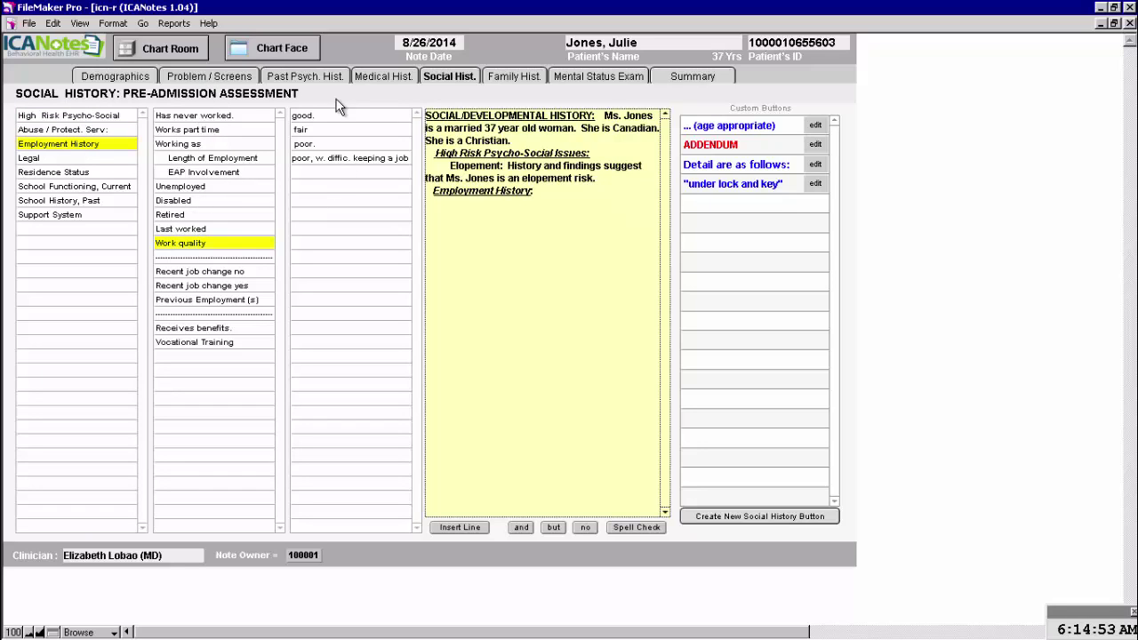
pyautogui.click(339, 158)
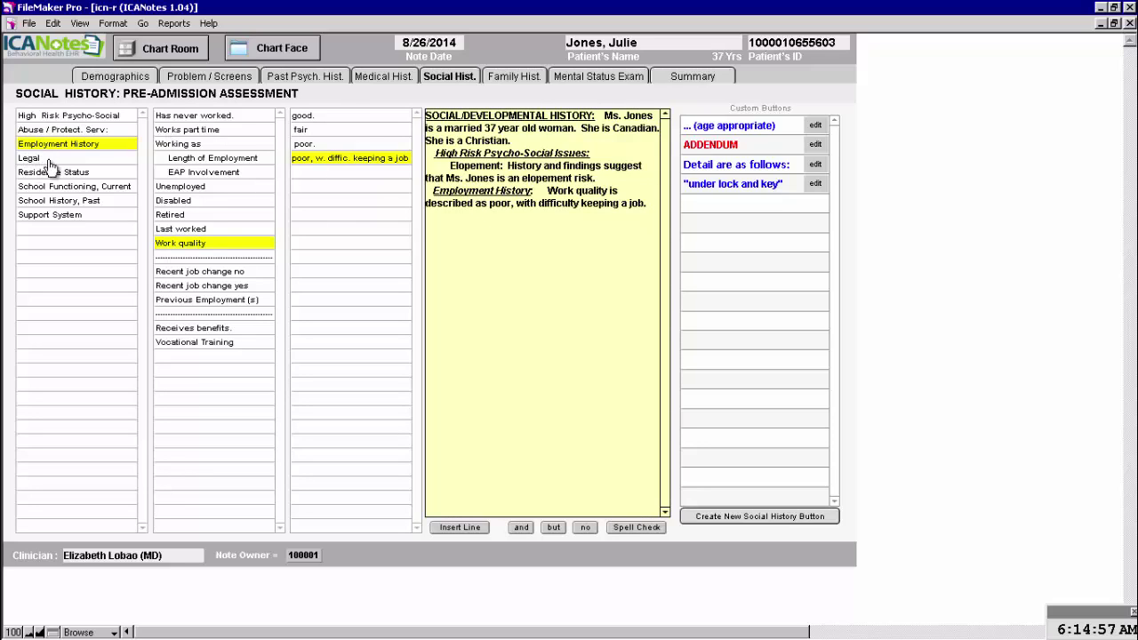
# - Under the support system, record that the patient lives with her mother and father, who are moderately supportive
pyautogui.click(71, 217)
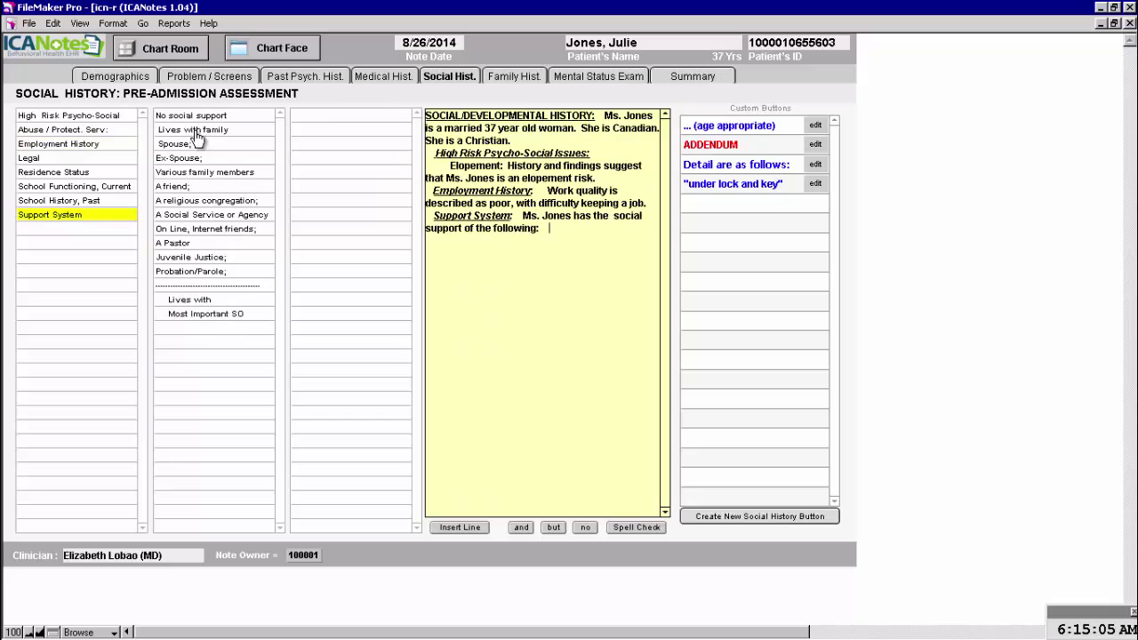
pyautogui.click(197, 134)
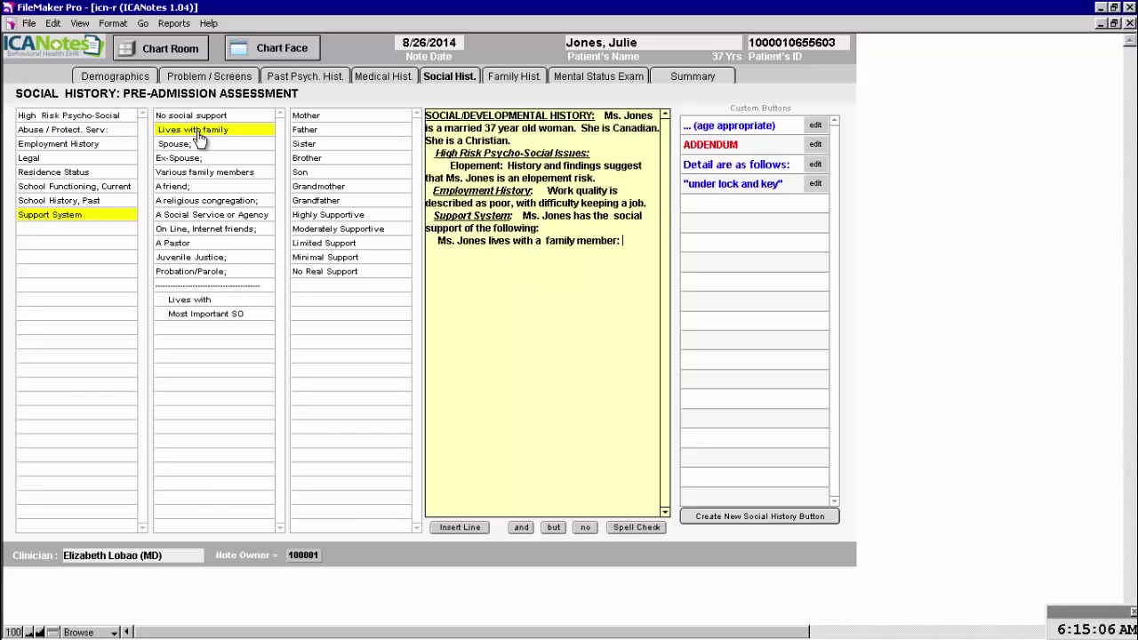
pyautogui.click(305, 118)
pyautogui.click(345, 132)
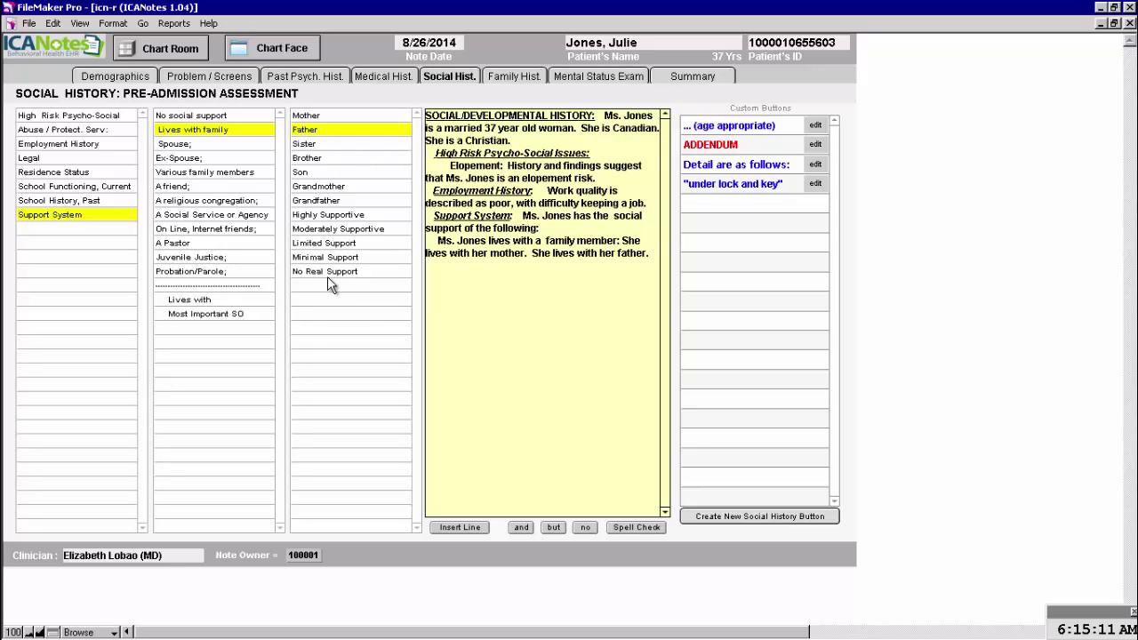
pyautogui.click(347, 230)
# - In the family history, record that the patient's sister was hospitalized for schizophrenia
pyautogui.click(516, 78)
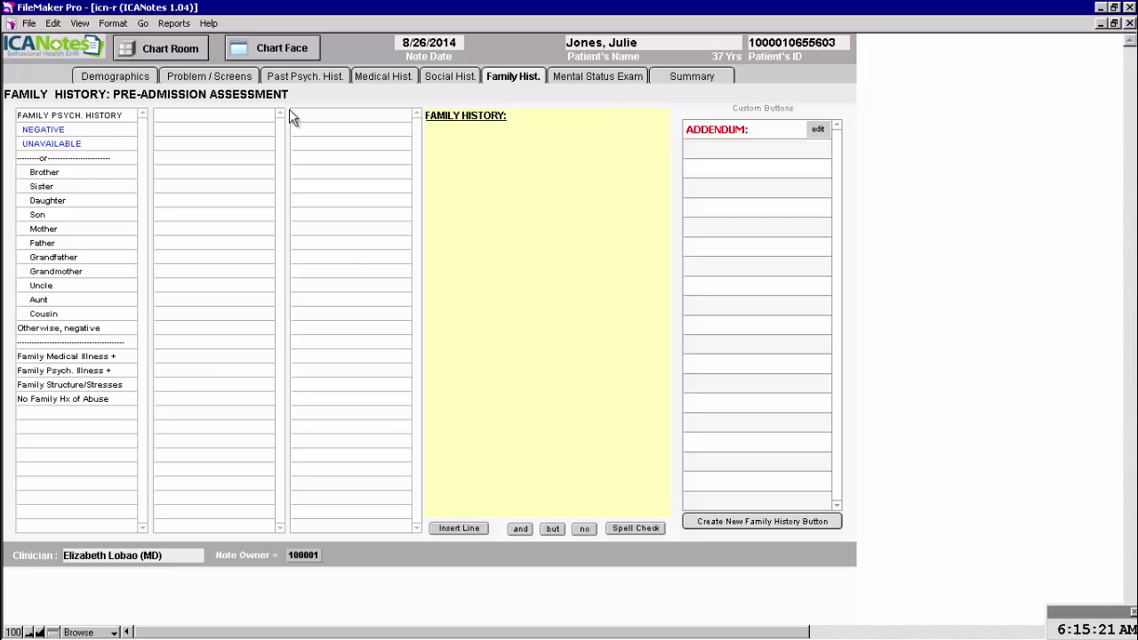
pyautogui.click(63, 187)
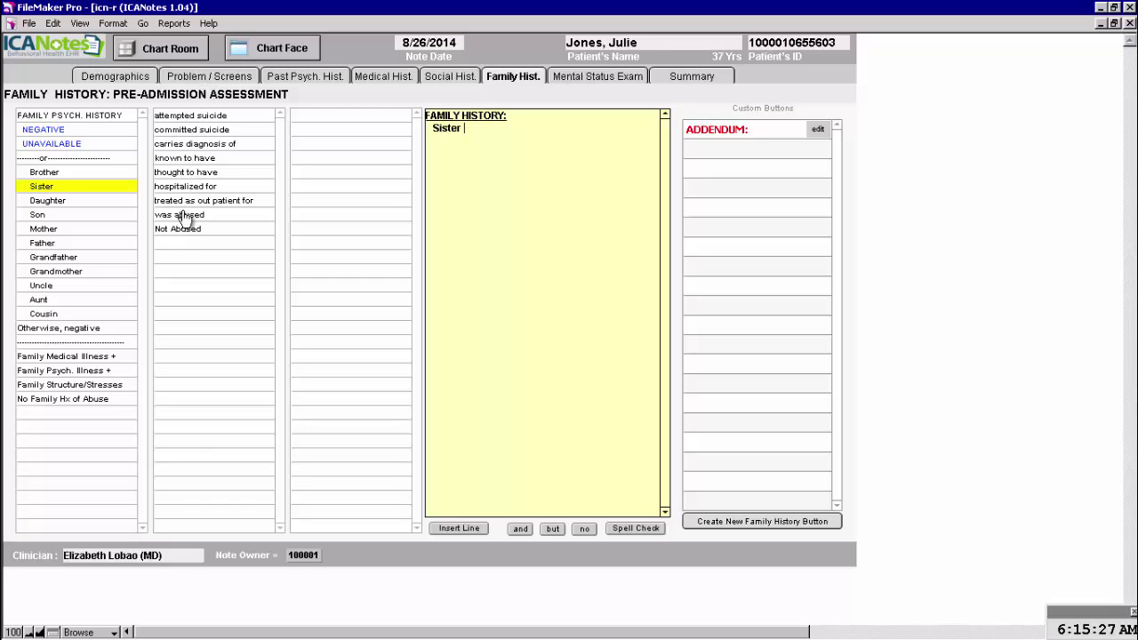
pyautogui.click(209, 187)
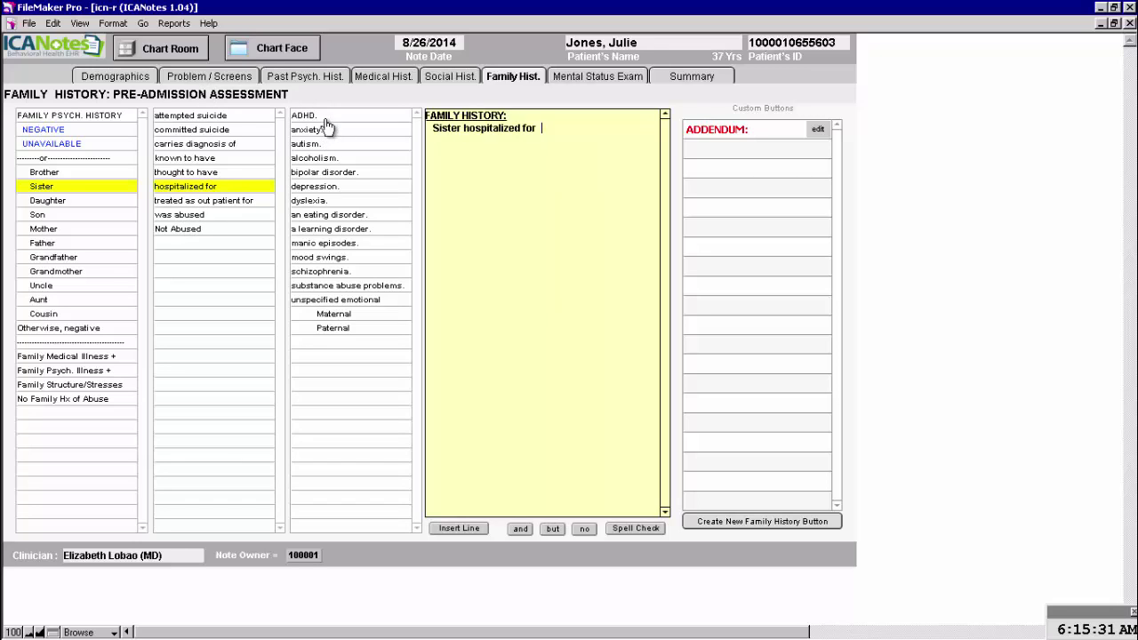
pyautogui.click(314, 272)
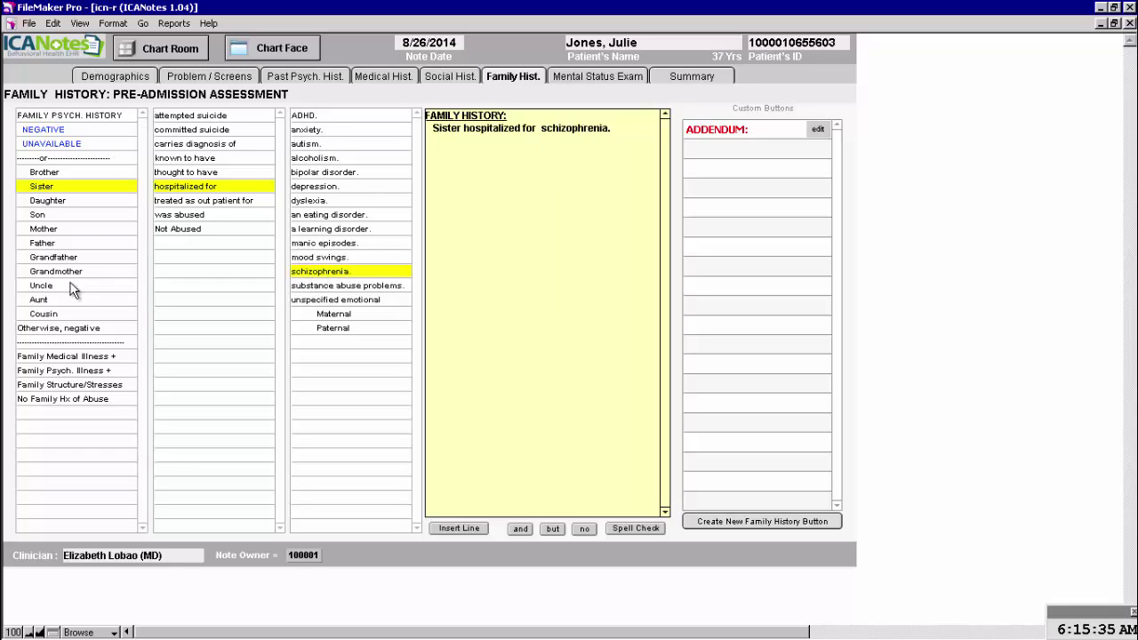
# - Record a maternal cousin treated as an outpatient for schizophrenia and mark the family psychiatric history as otherwise negative
pyautogui.click(62, 314)
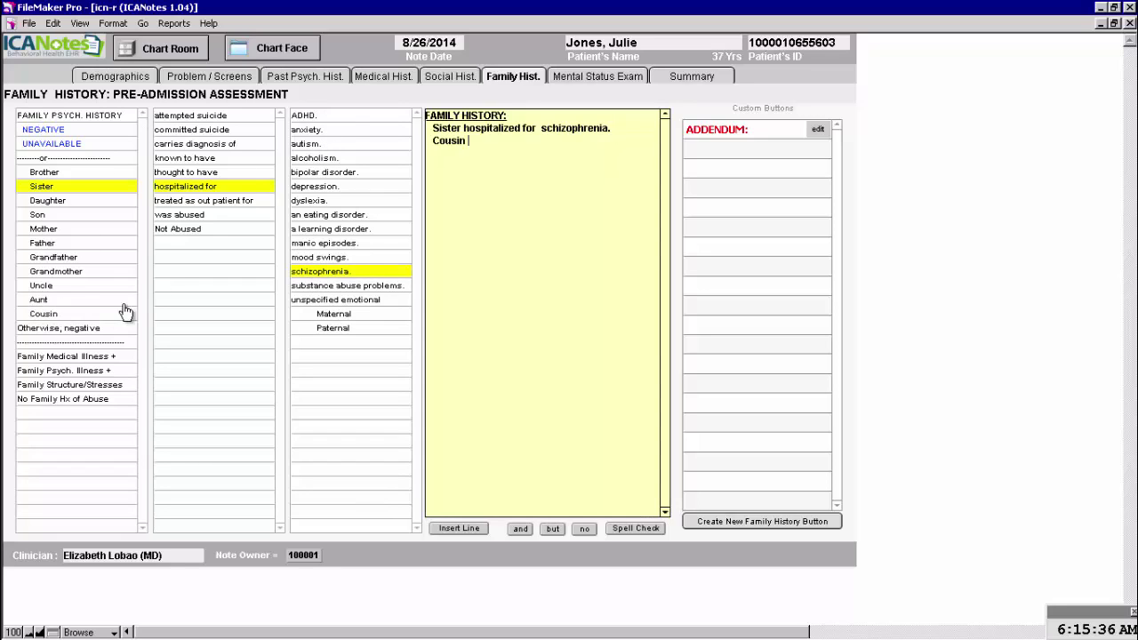
pyautogui.click(197, 202)
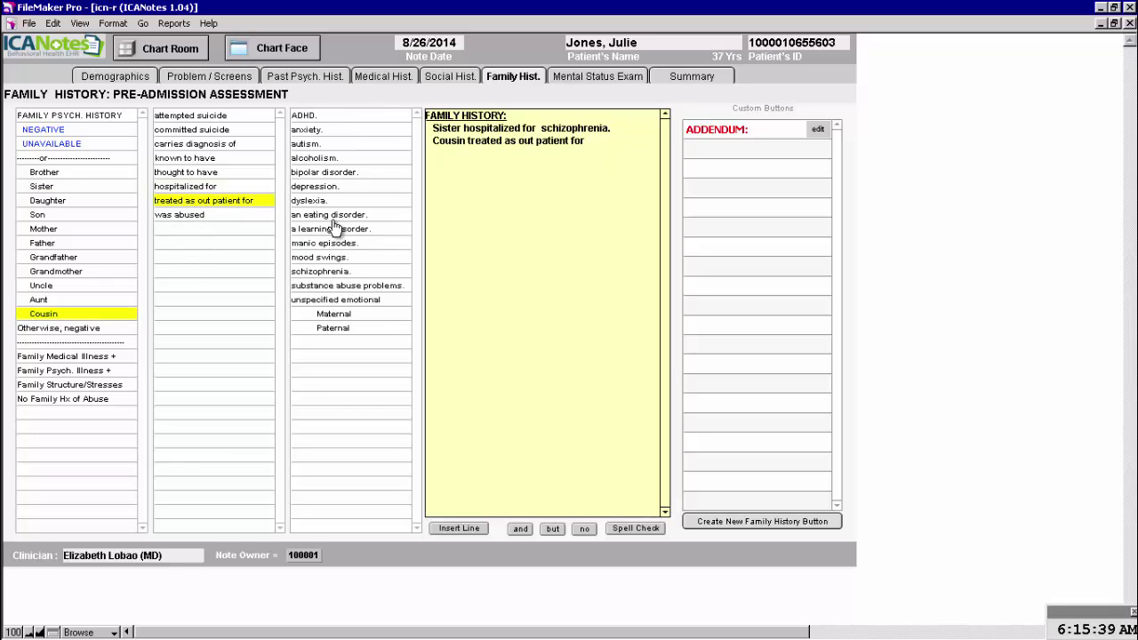
pyautogui.click(334, 271)
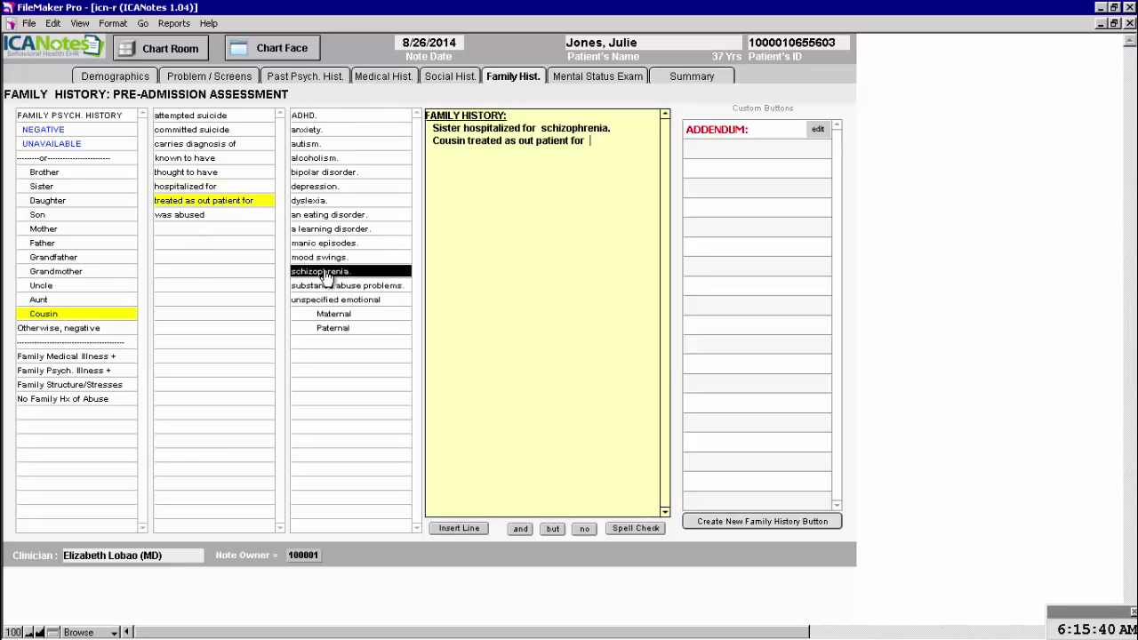
pyautogui.click(345, 316)
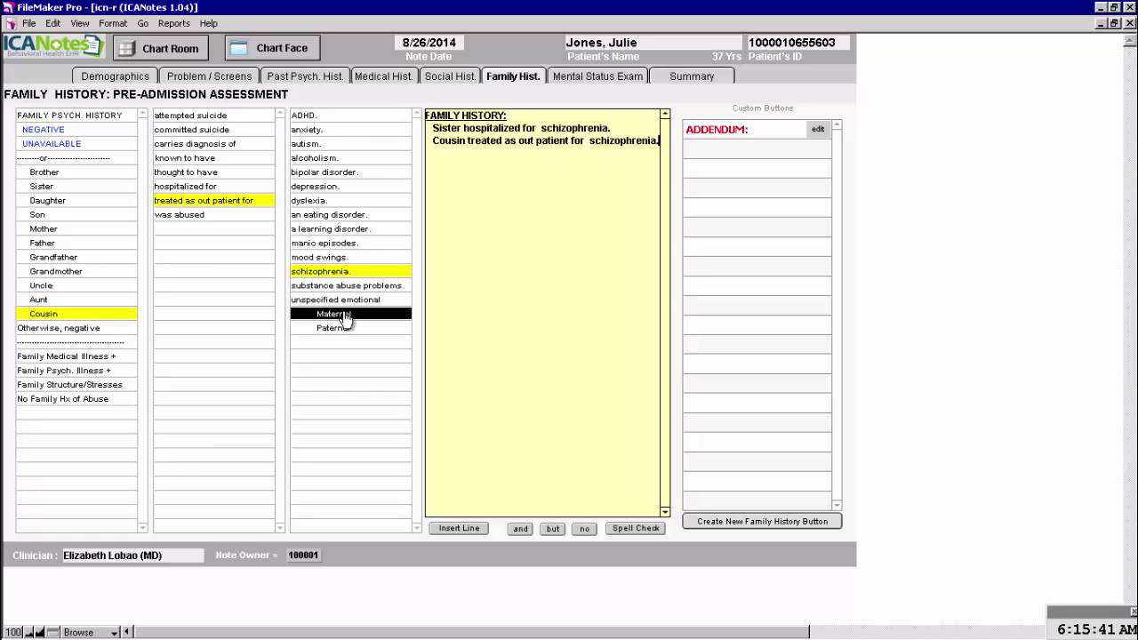
pyautogui.click(84, 329)
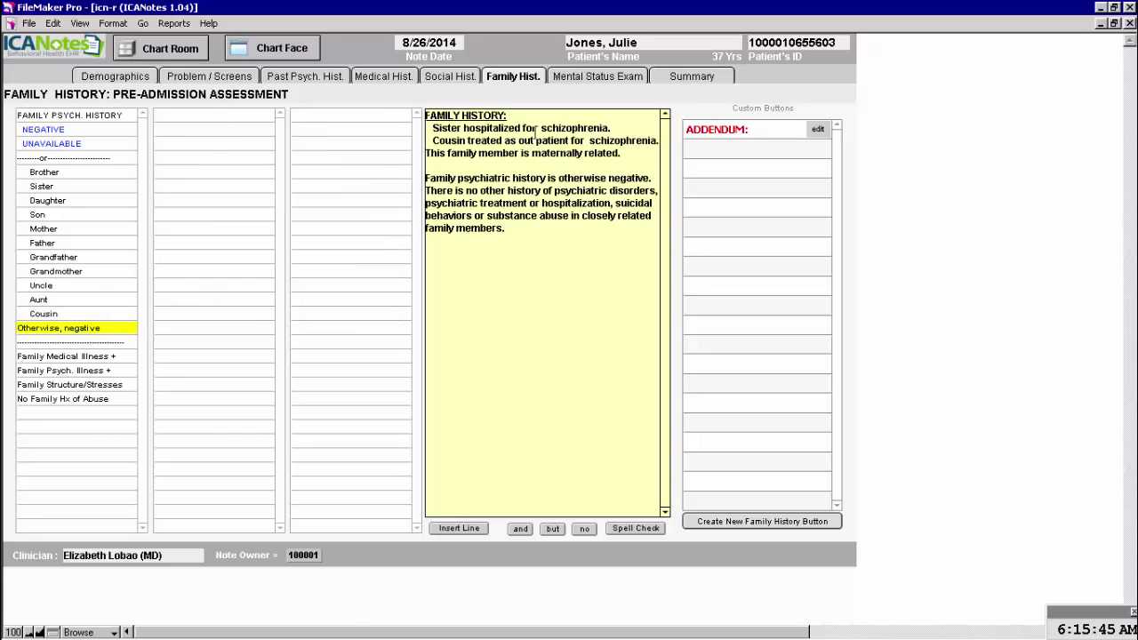
# - In the mental status exam, describe the patient's appearance as guarded, distracted, disheveled and unhappy
pyautogui.click(614, 79)
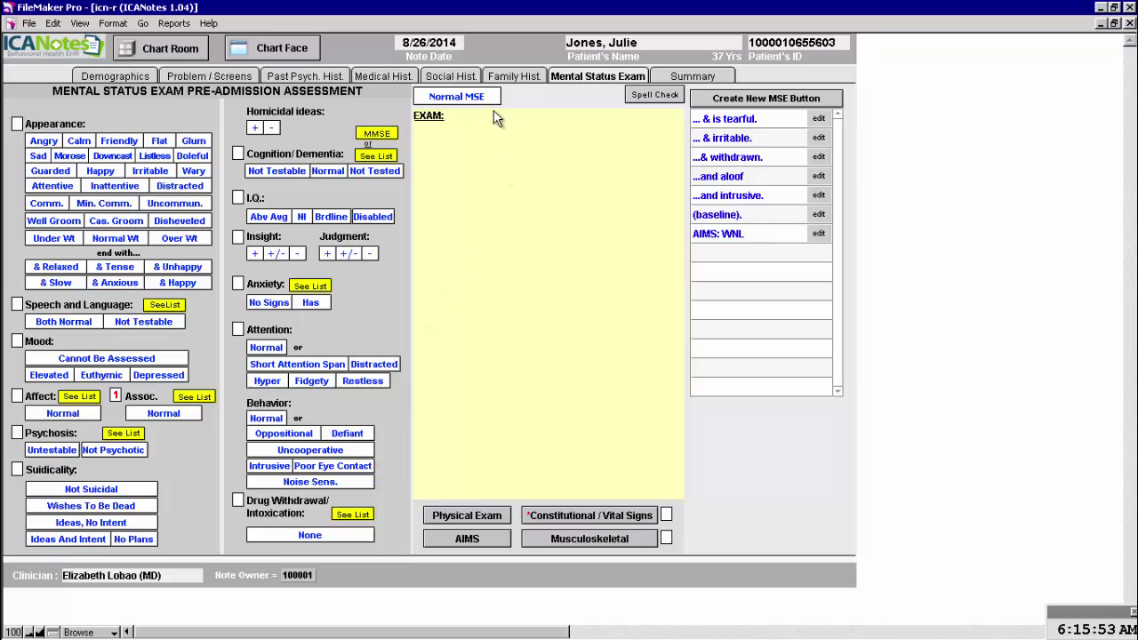
pyautogui.click(455, 119)
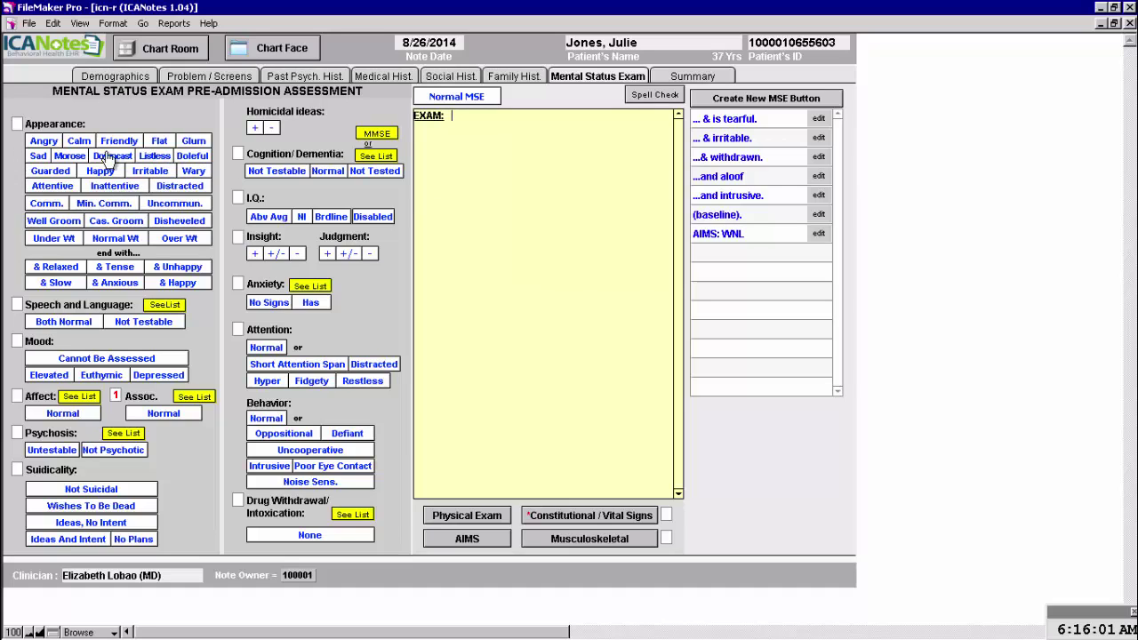
pyautogui.click(71, 170)
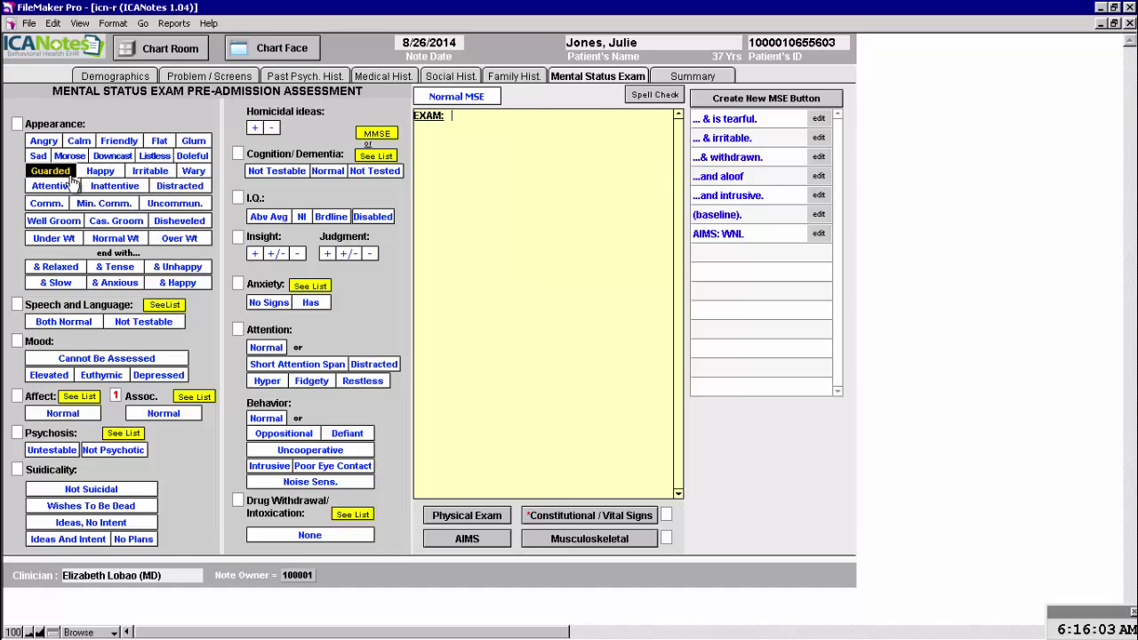
pyautogui.click(177, 186)
pyautogui.click(172, 216)
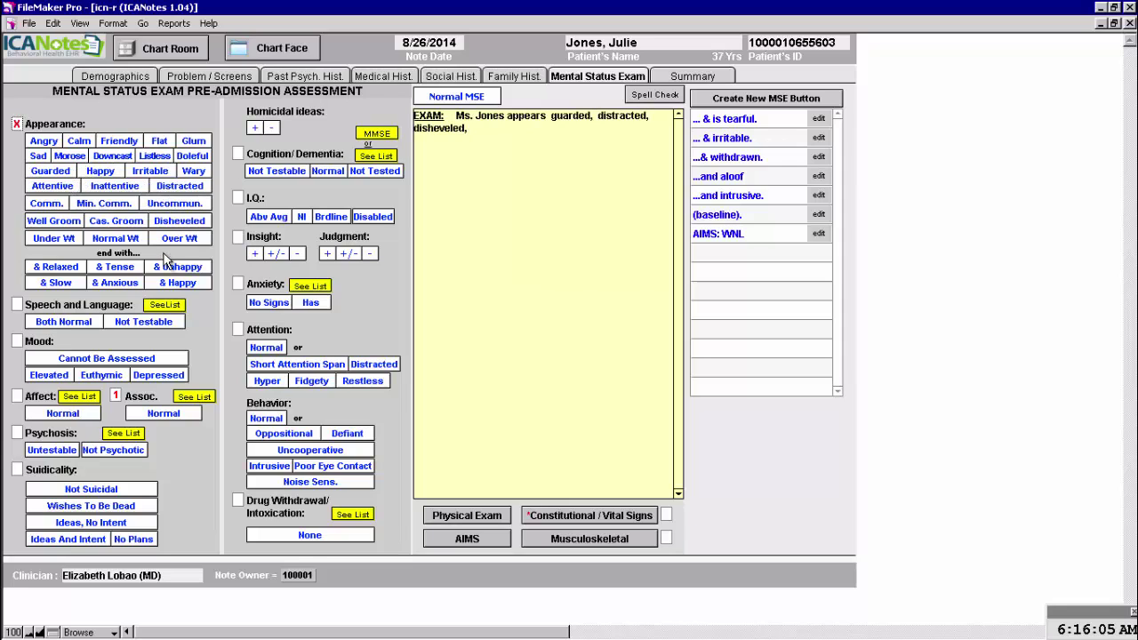
pyautogui.click(170, 266)
# - Describe the patient's speech as garbled, monotonal, slow and soft, record normal language, and return to the main mental status exam
pyautogui.click(169, 306)
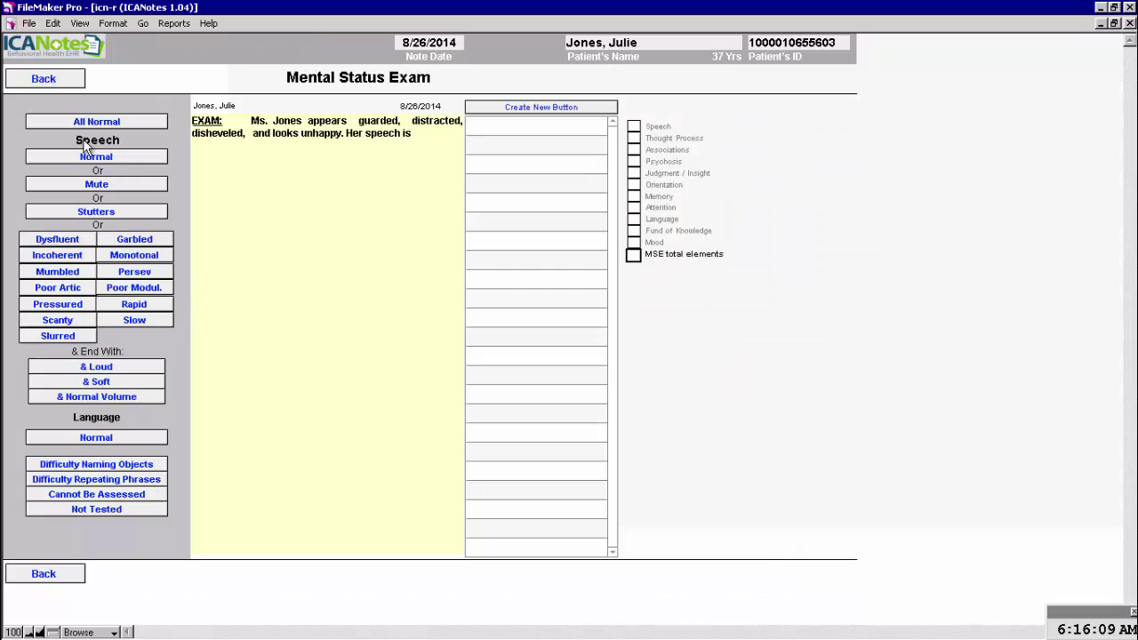
pyautogui.click(126, 241)
pyautogui.click(162, 255)
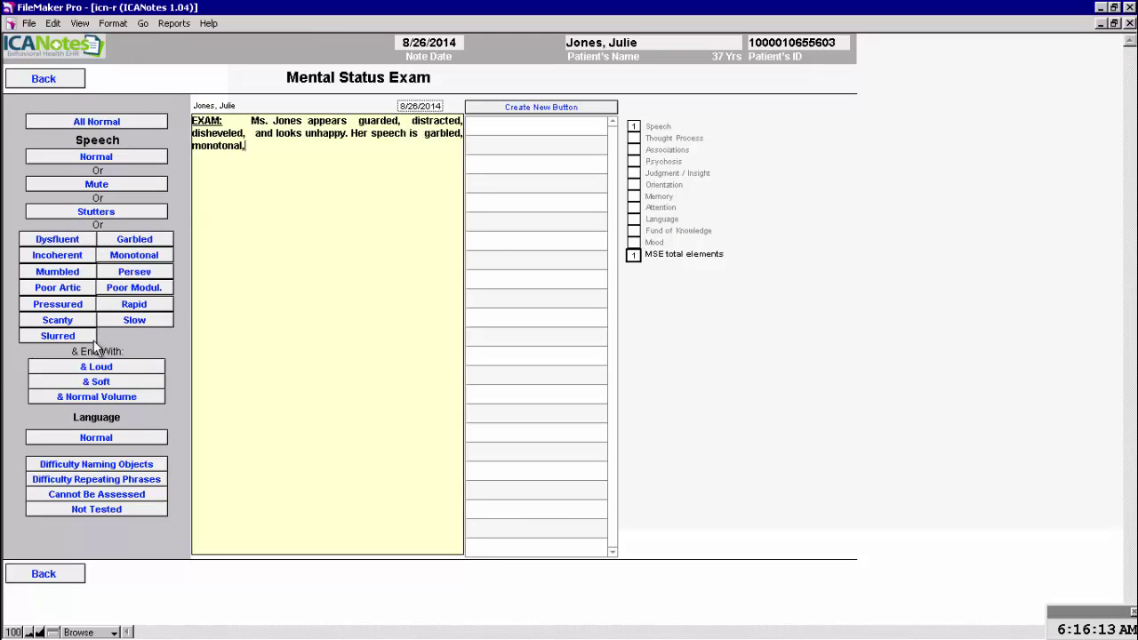
pyautogui.click(138, 320)
pyautogui.click(111, 386)
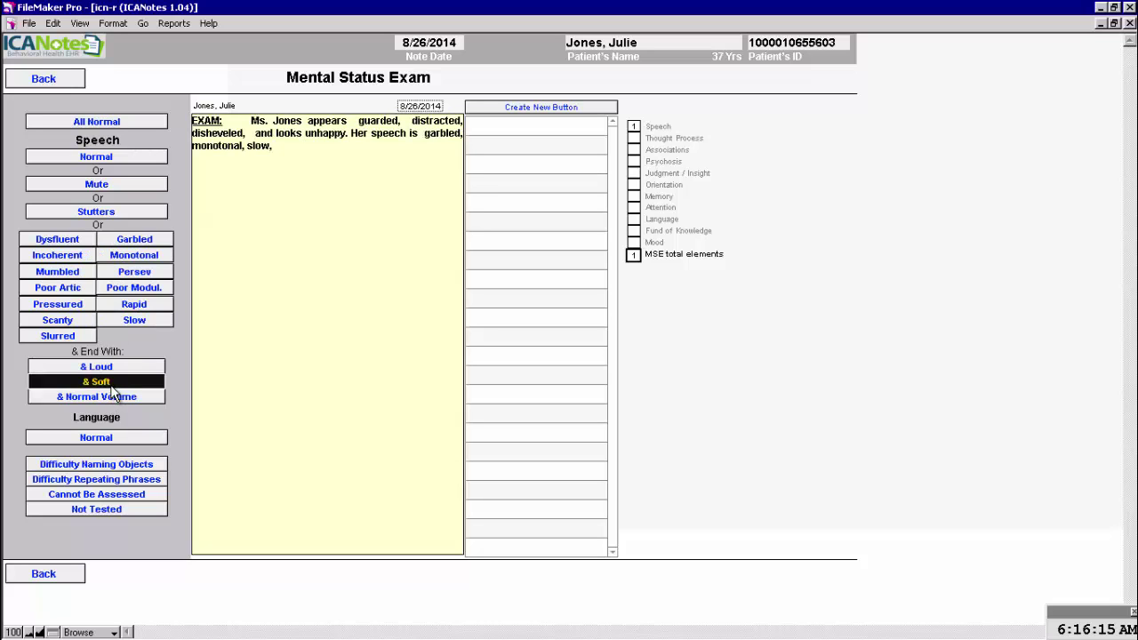
pyautogui.click(104, 438)
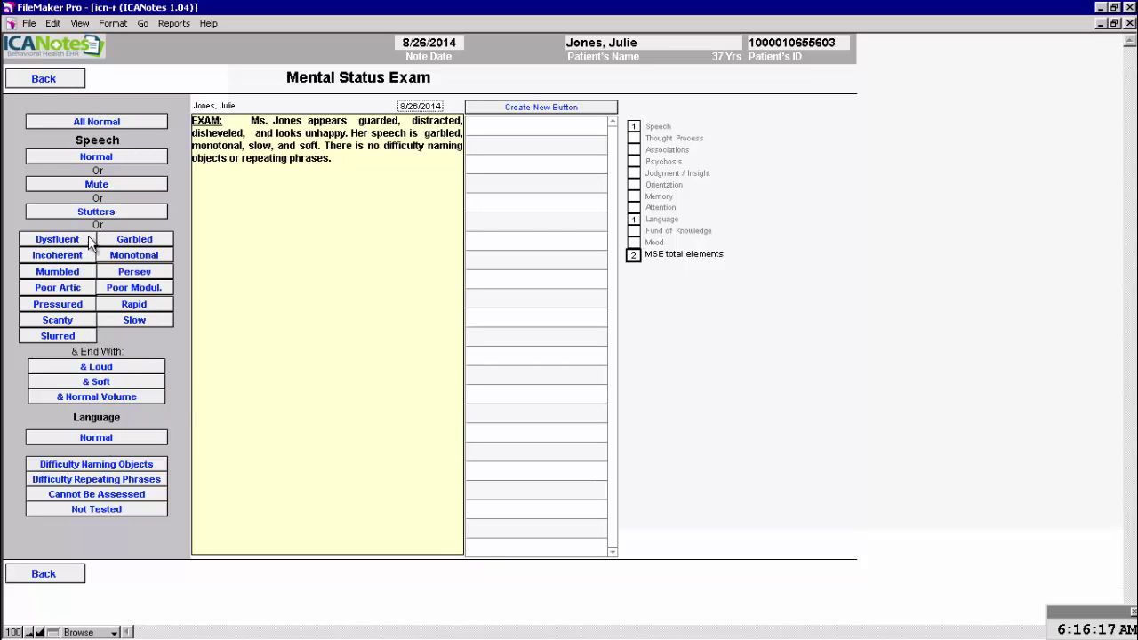
pyautogui.click(36, 81)
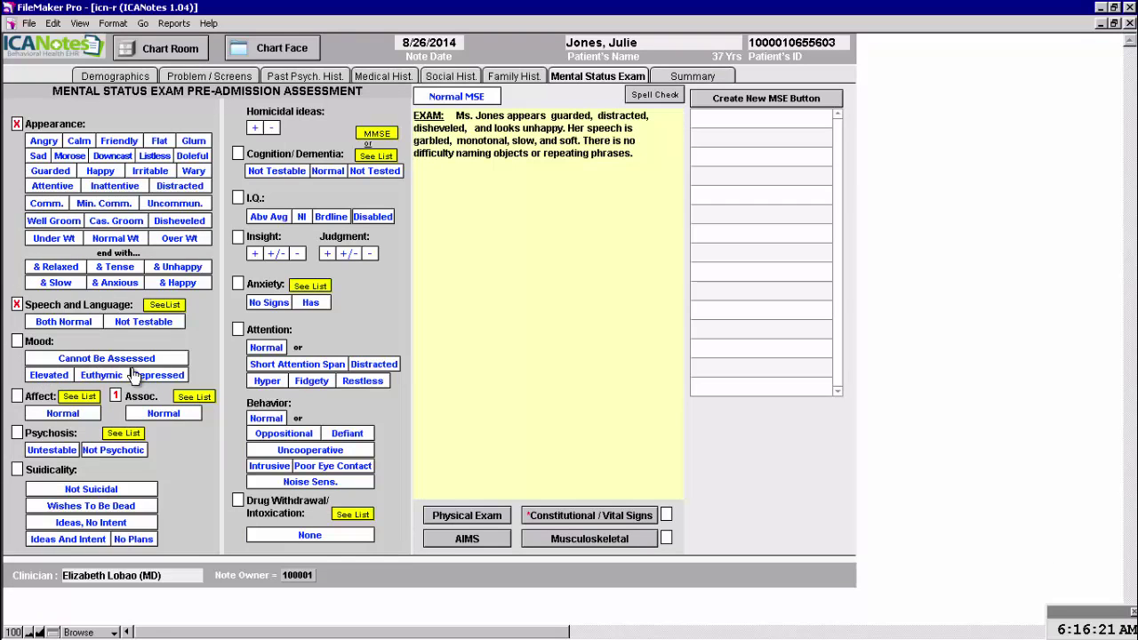
# - Record a euthymic mood, describe the affect as inappropriate with inappropriate anger, and return to the main mental status exam
pyautogui.click(101, 375)
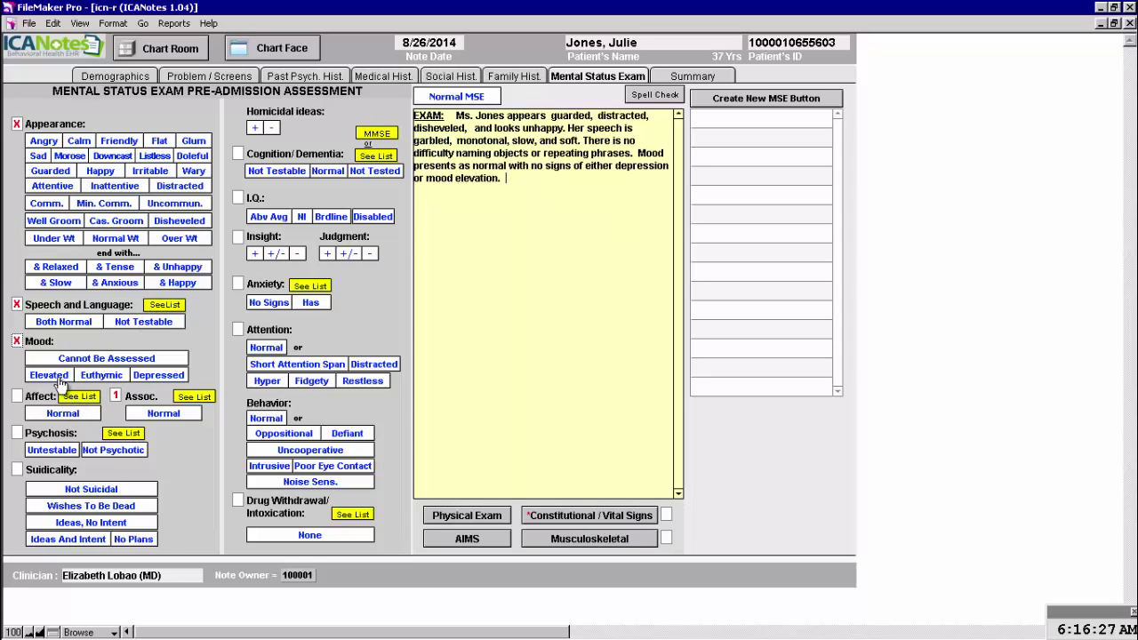
pyautogui.click(79, 397)
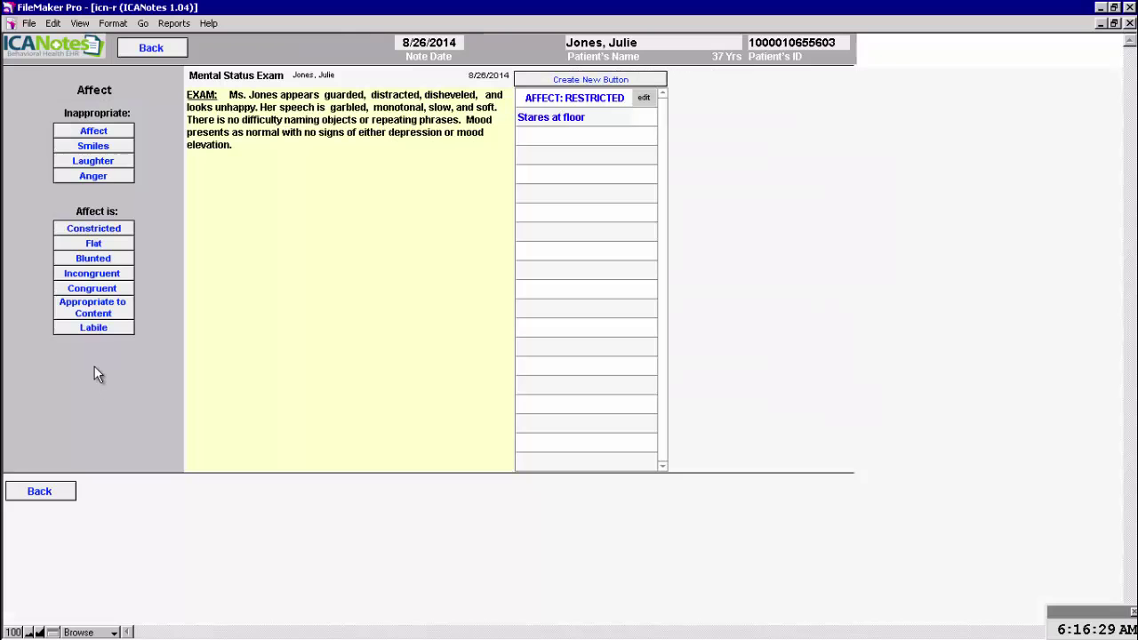
pyautogui.click(98, 133)
pyautogui.click(98, 176)
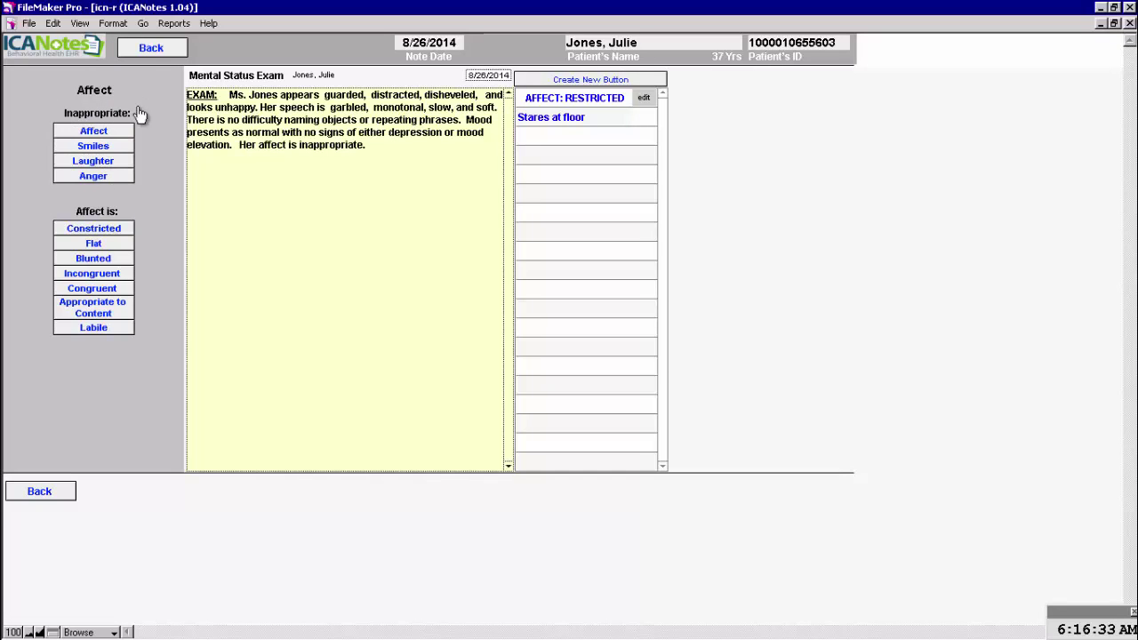
pyautogui.click(147, 49)
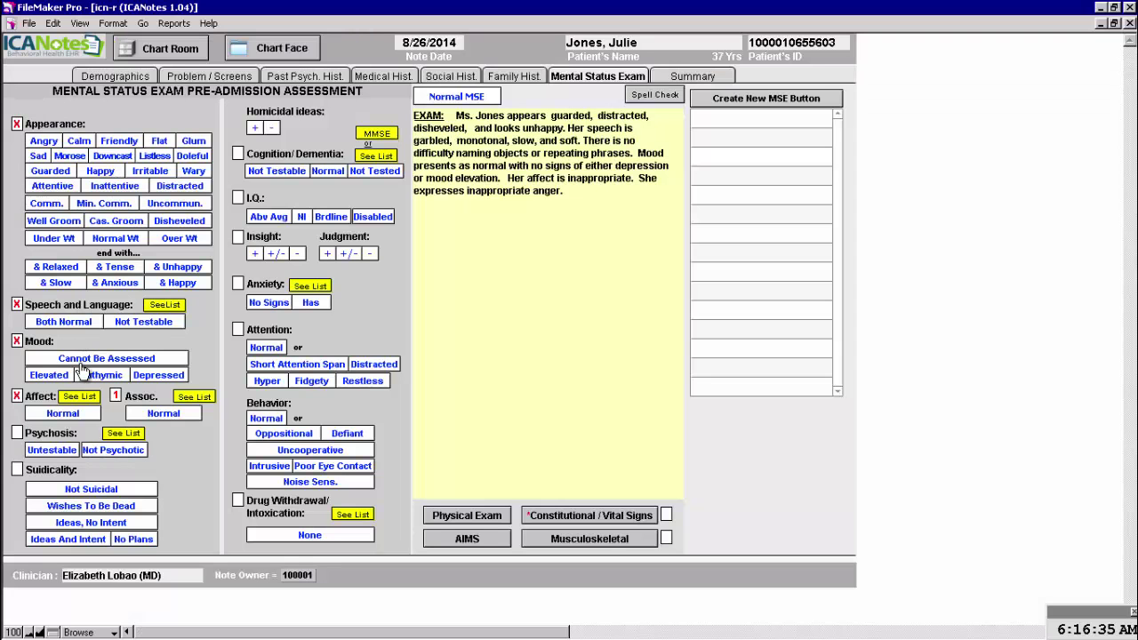
# - Record a thought disorder under associations and return to the main mental status exam
pyautogui.click(193, 396)
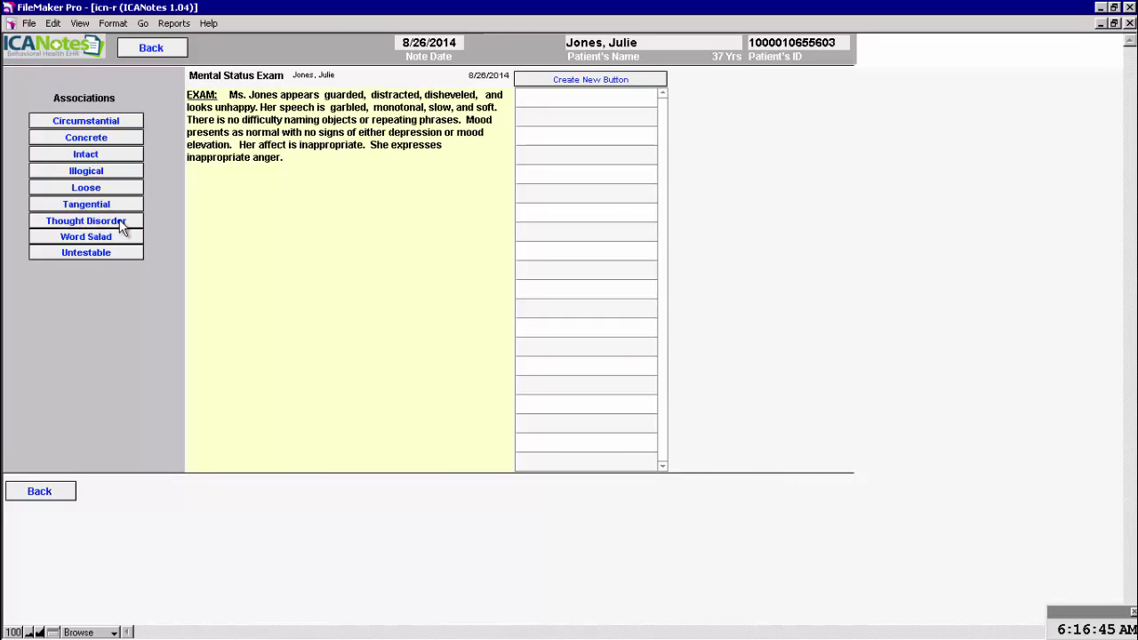
pyautogui.click(96, 222)
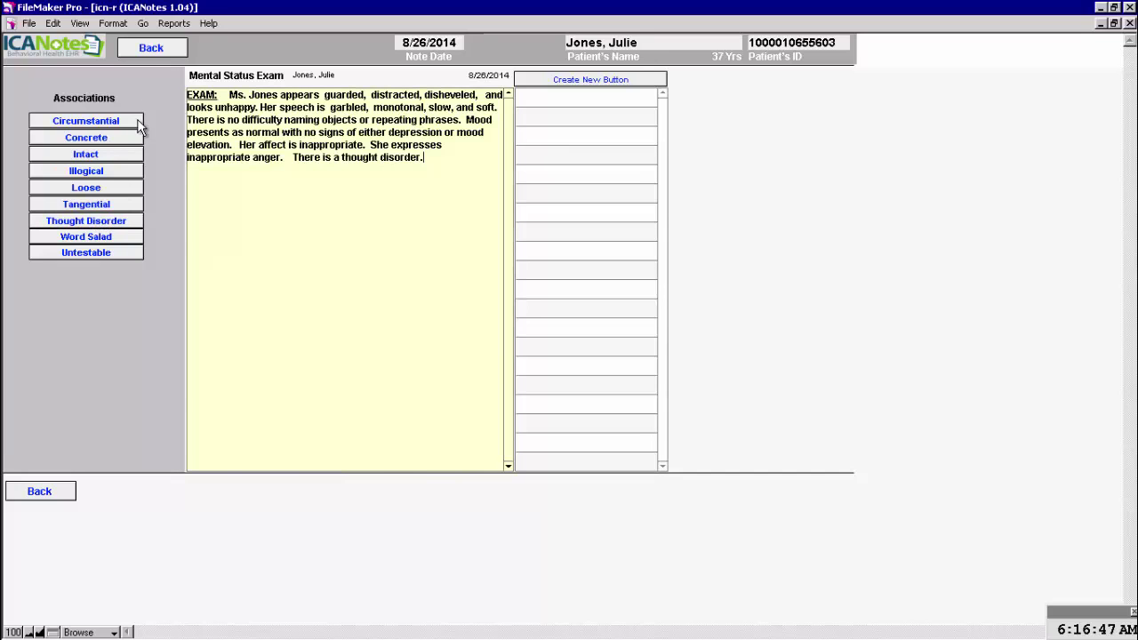
pyautogui.click(152, 48)
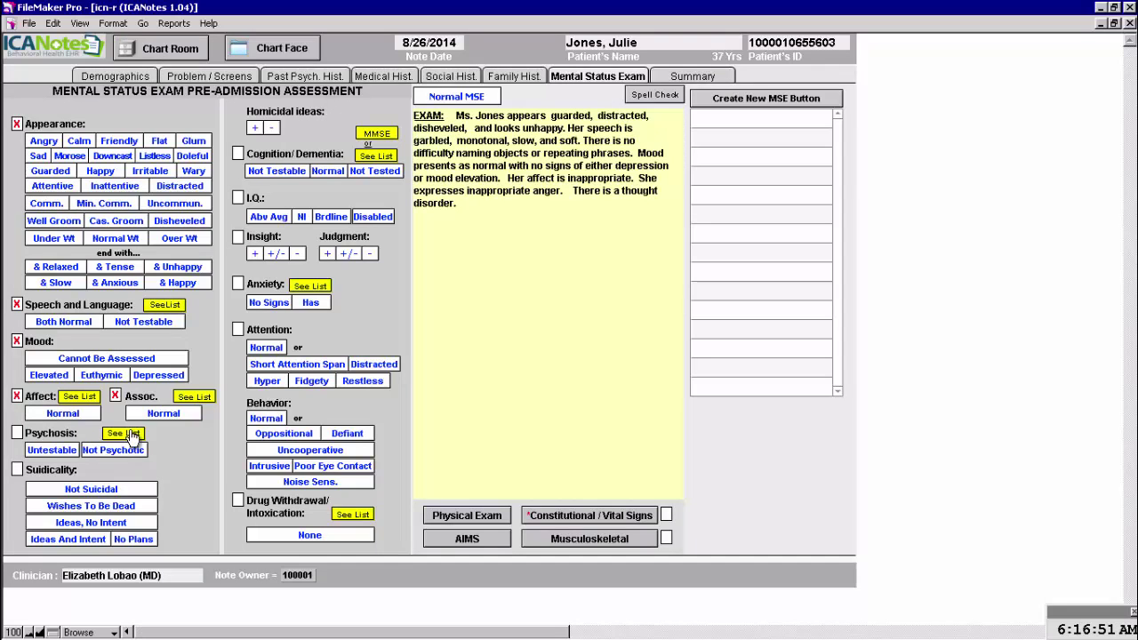
# - Document disorganized behavior and command hallucinations as psychotic signs and return to the main mental status exam
pyautogui.click(124, 434)
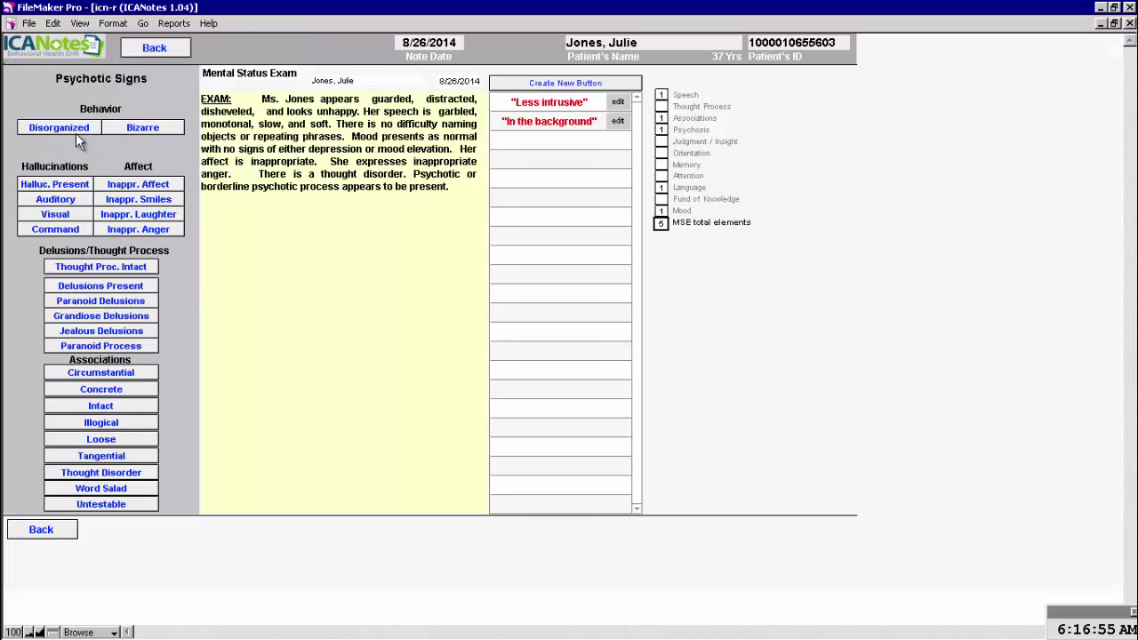
pyautogui.click(87, 128)
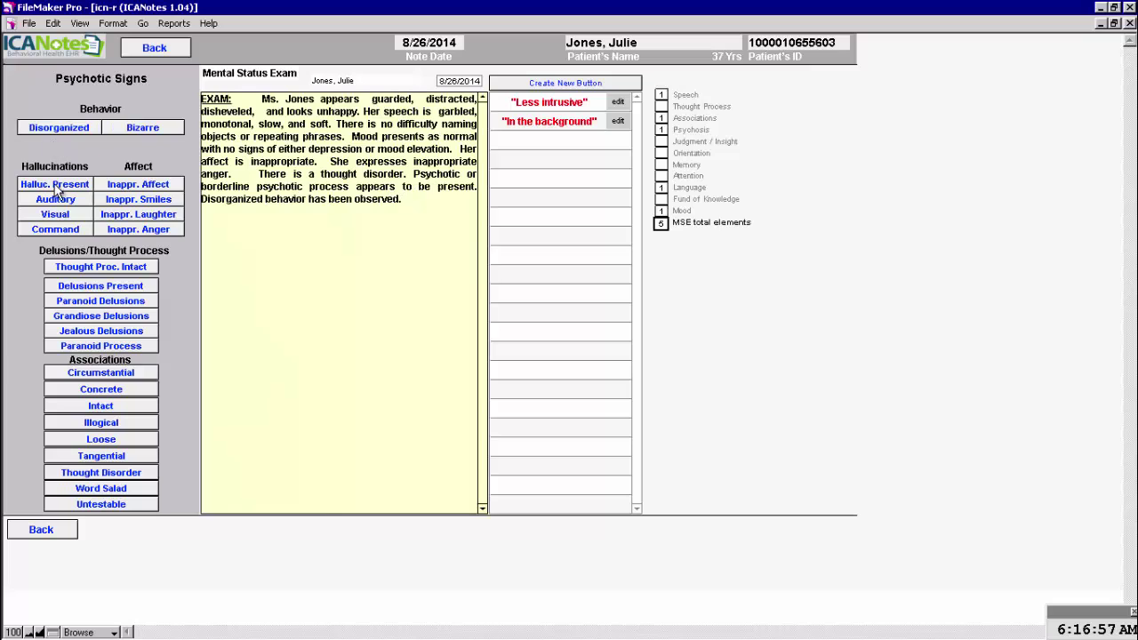
pyautogui.click(55, 229)
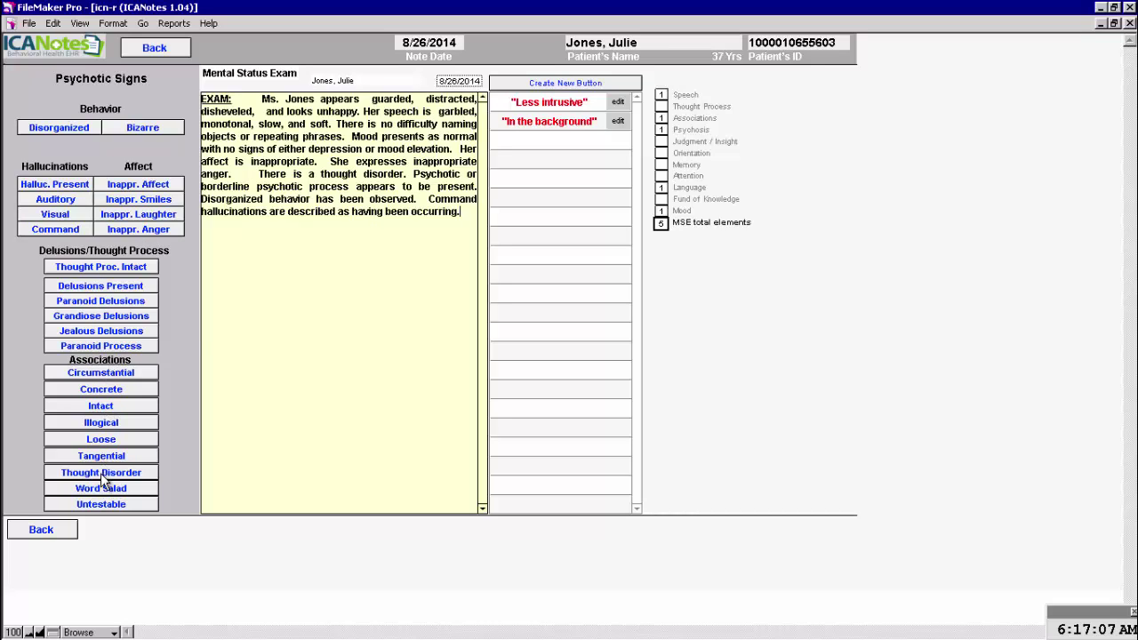
pyautogui.click(47, 535)
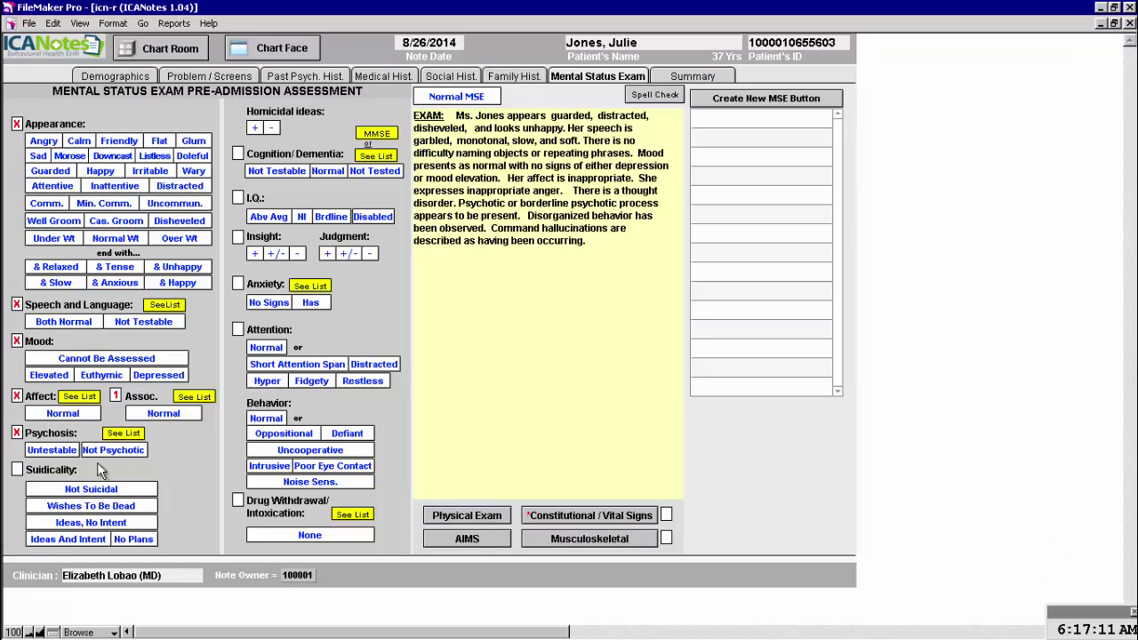
# - Mark suicidality as ideas without intent, and record normal cognition with an above-average IQ
pyautogui.click(86, 525)
pyautogui.click(326, 173)
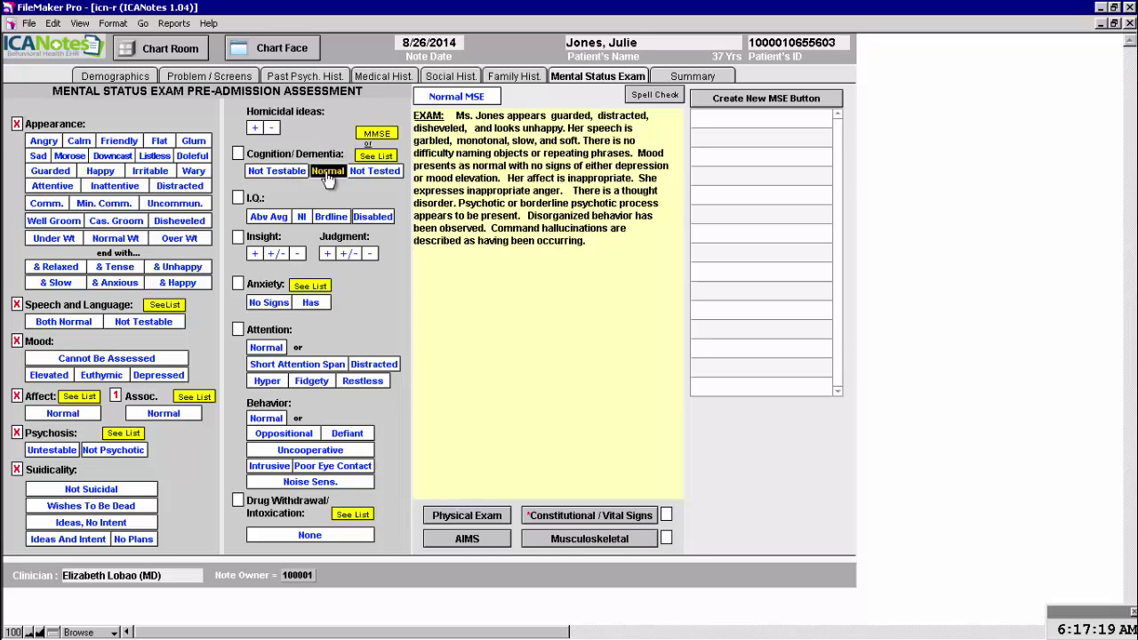
pyautogui.click(267, 217)
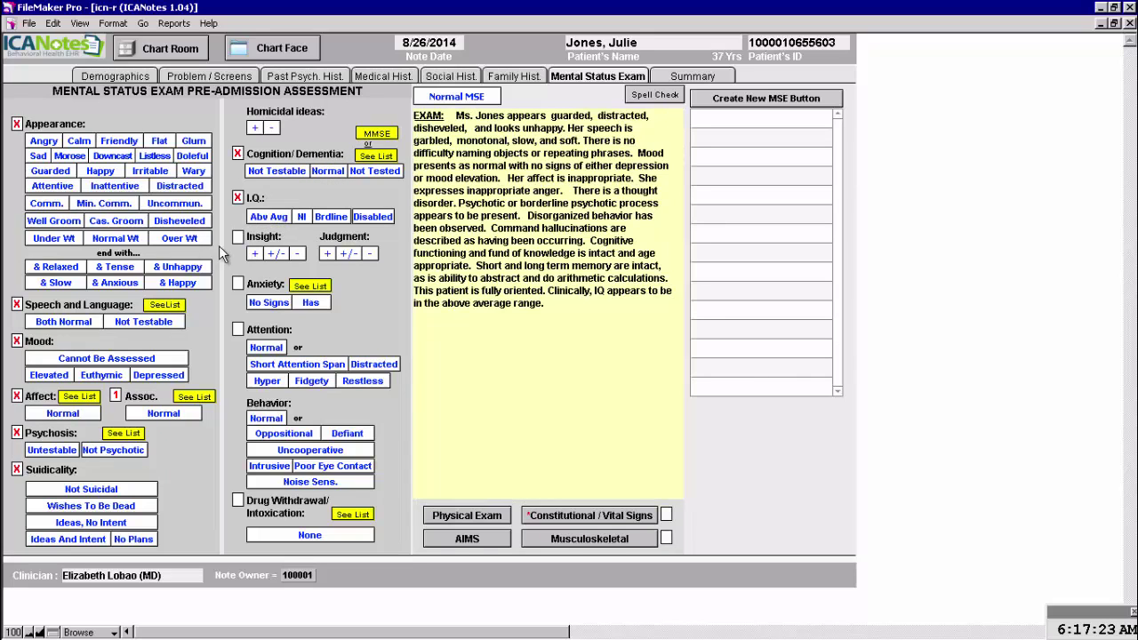
# - Rate the patient's insight and social judgment as poor and record no signs of anxiety
pyautogui.click(297, 254)
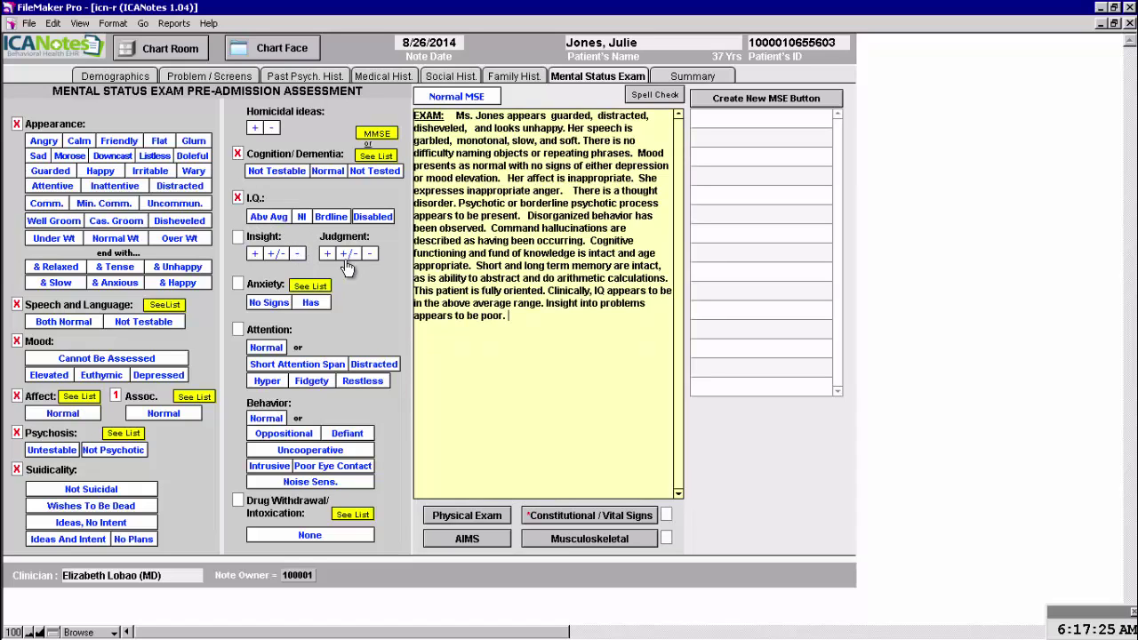
pyautogui.click(368, 254)
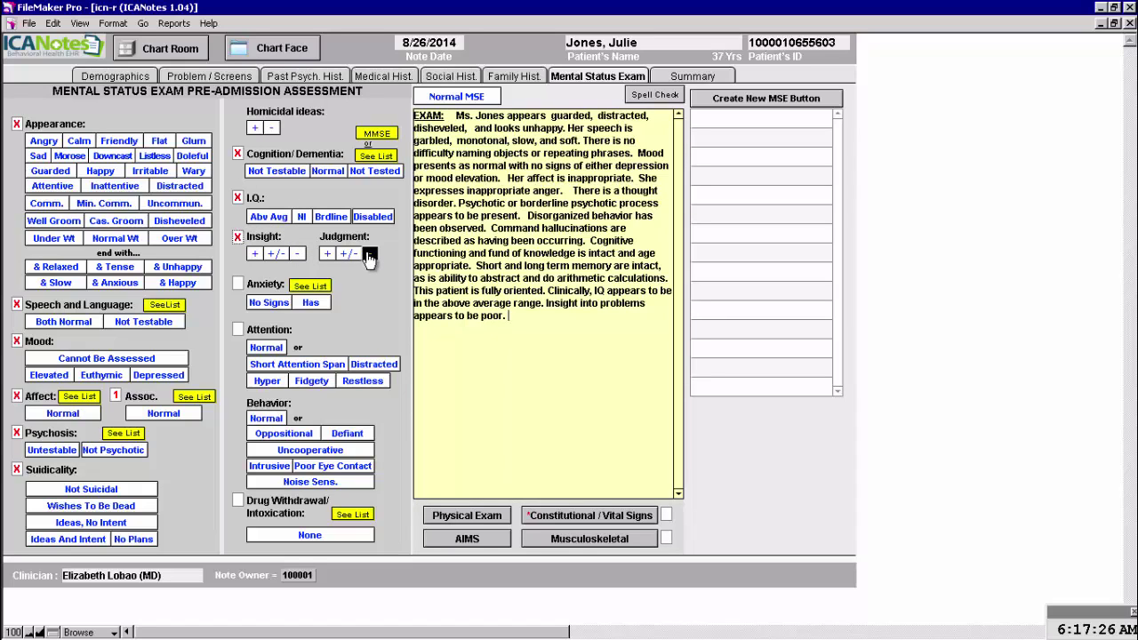
pyautogui.click(272, 303)
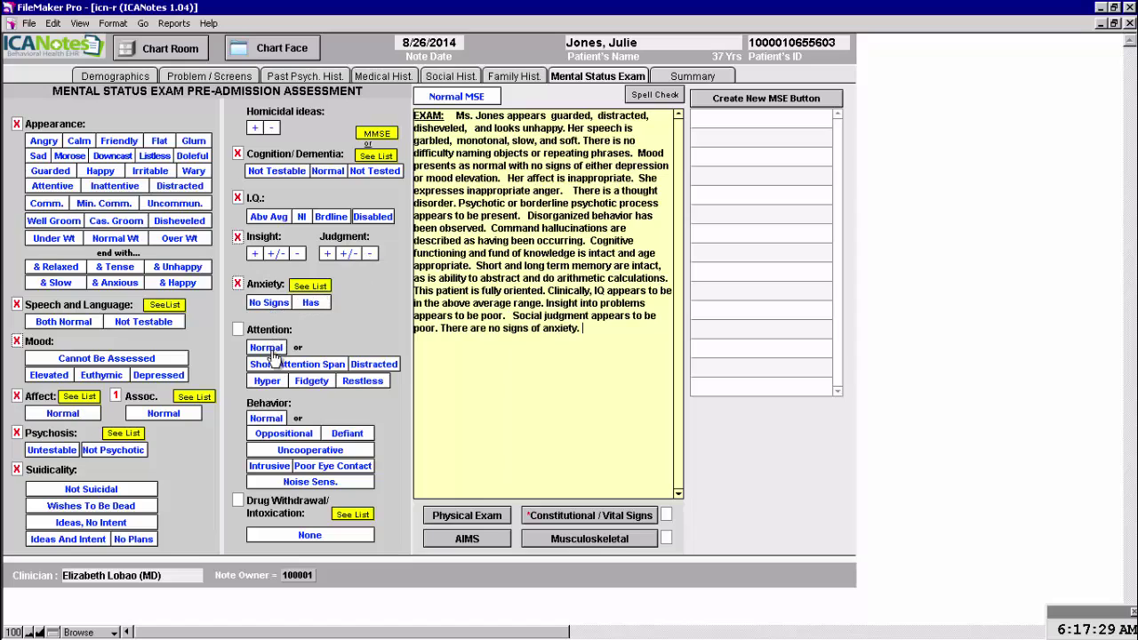
# - Describe the patient as distracted, restless and oppositional with poor eye contact, and record no signs of drug withdrawal or intoxication
pyautogui.click(375, 371)
pyautogui.click(365, 382)
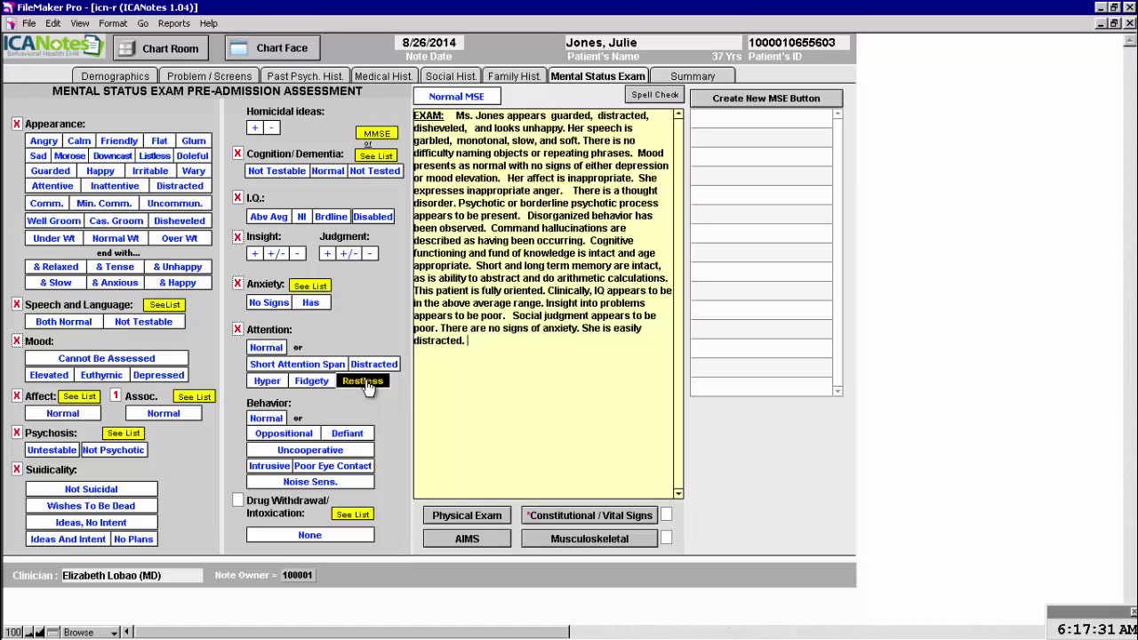
pyautogui.click(286, 433)
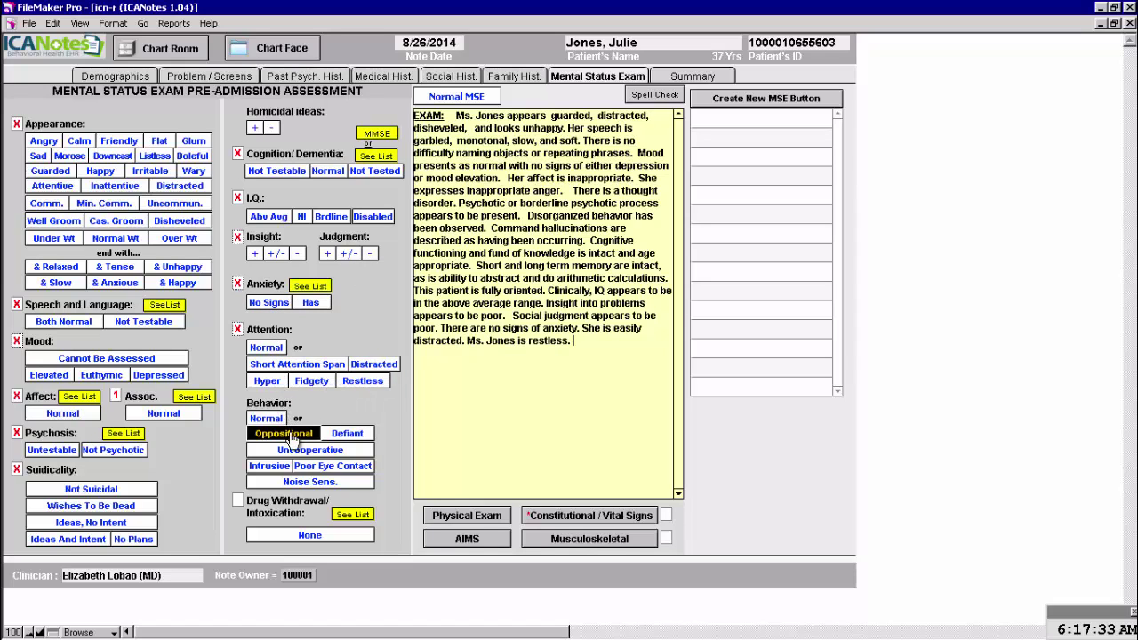
pyautogui.click(327, 467)
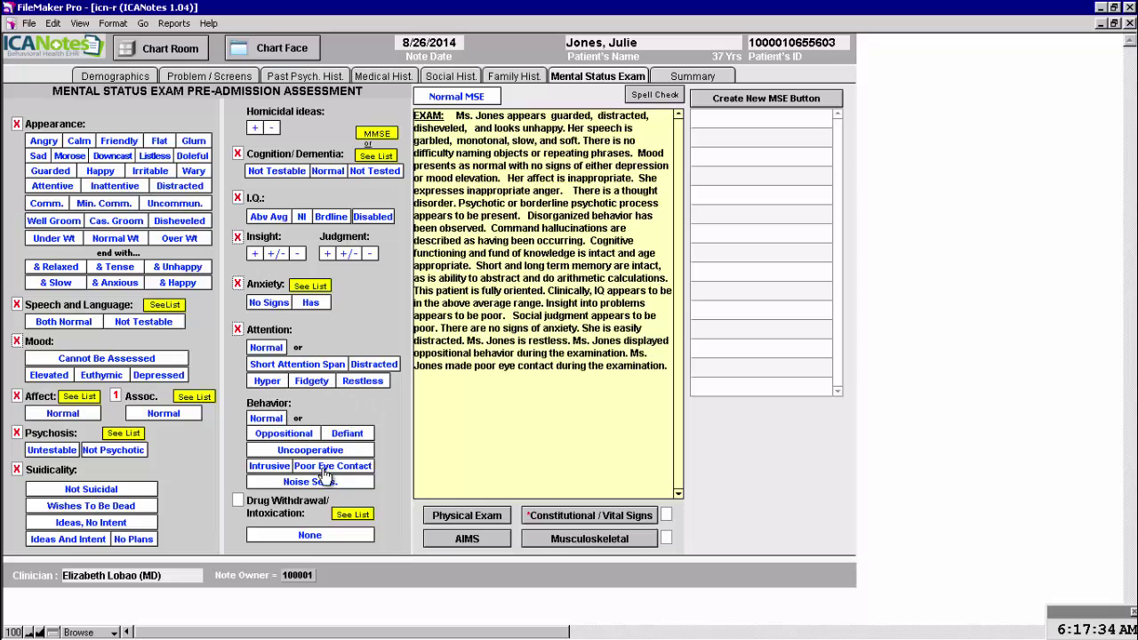
pyautogui.click(320, 538)
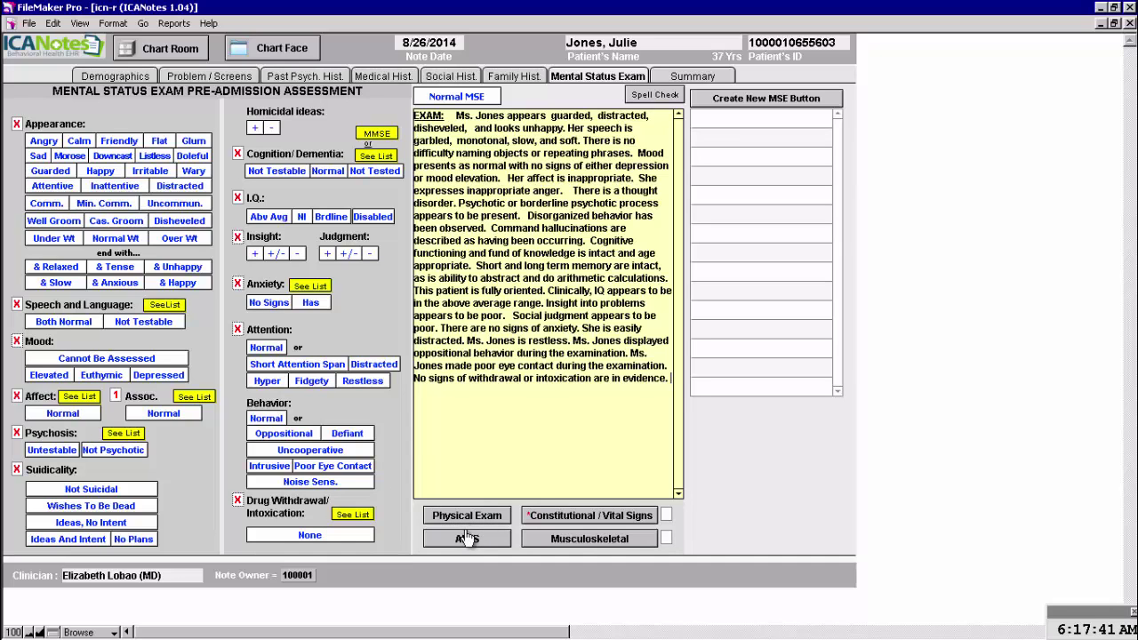
# - In the constitutional exam, add the VITAL SIGNS heading to the note and record a sitting blood pressure of 160/95
pyautogui.click(587, 516)
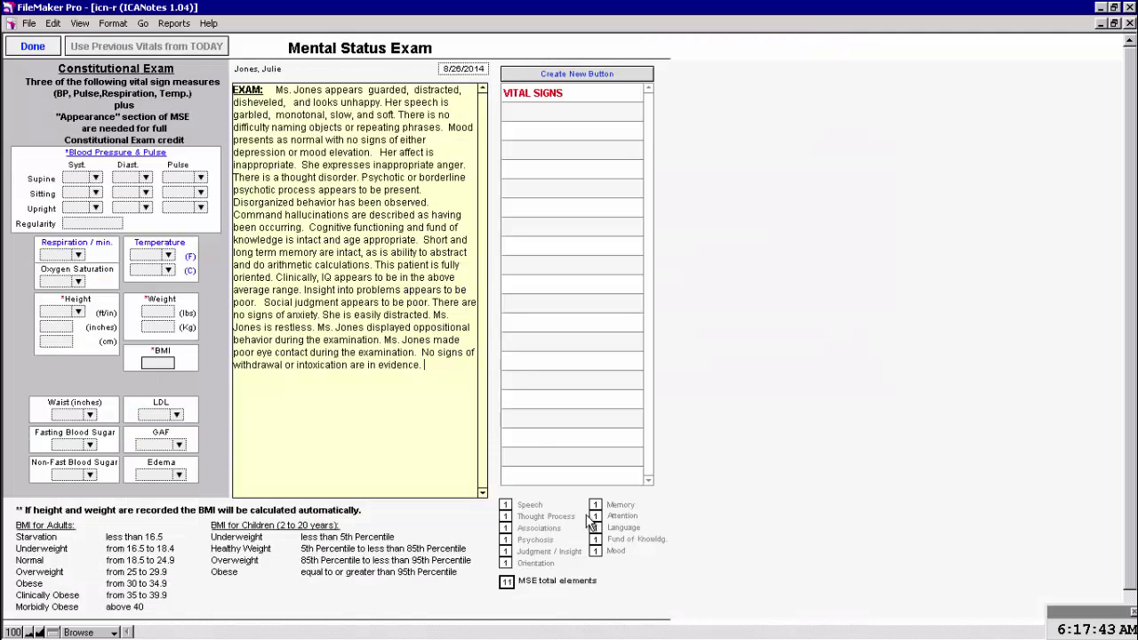
pyautogui.click(96, 193)
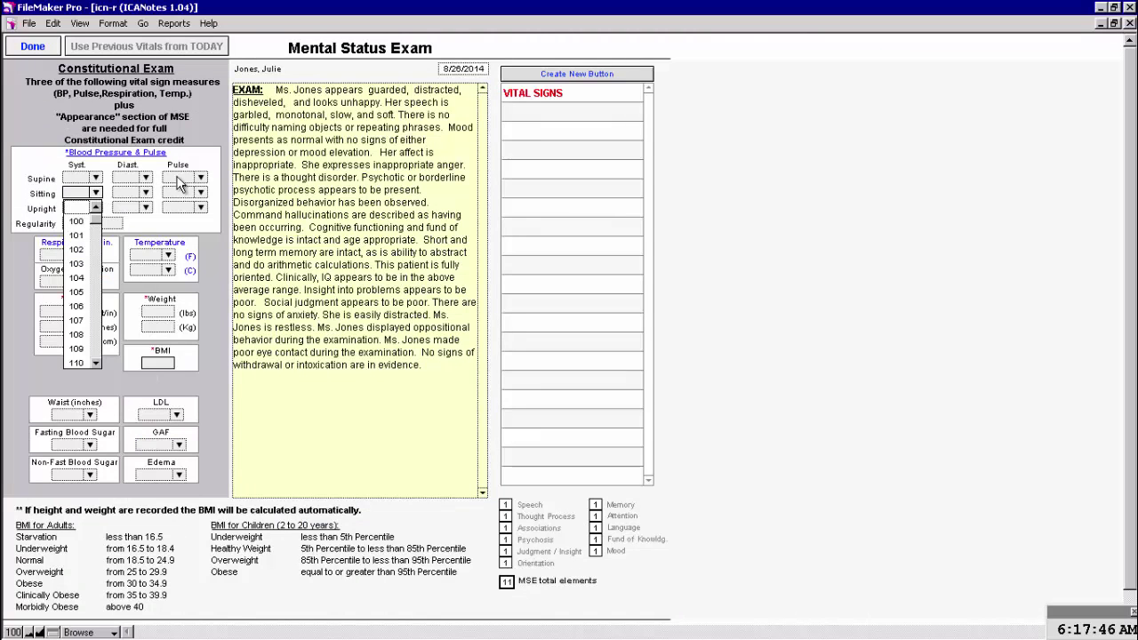
pyautogui.click(512, 100)
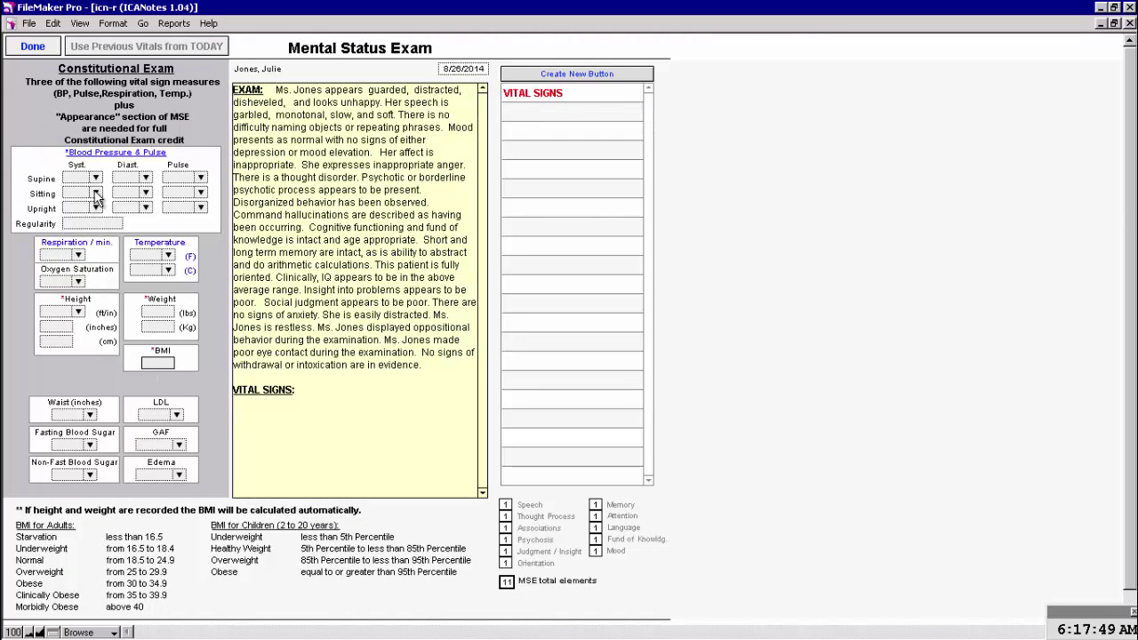
pyautogui.click(95, 193)
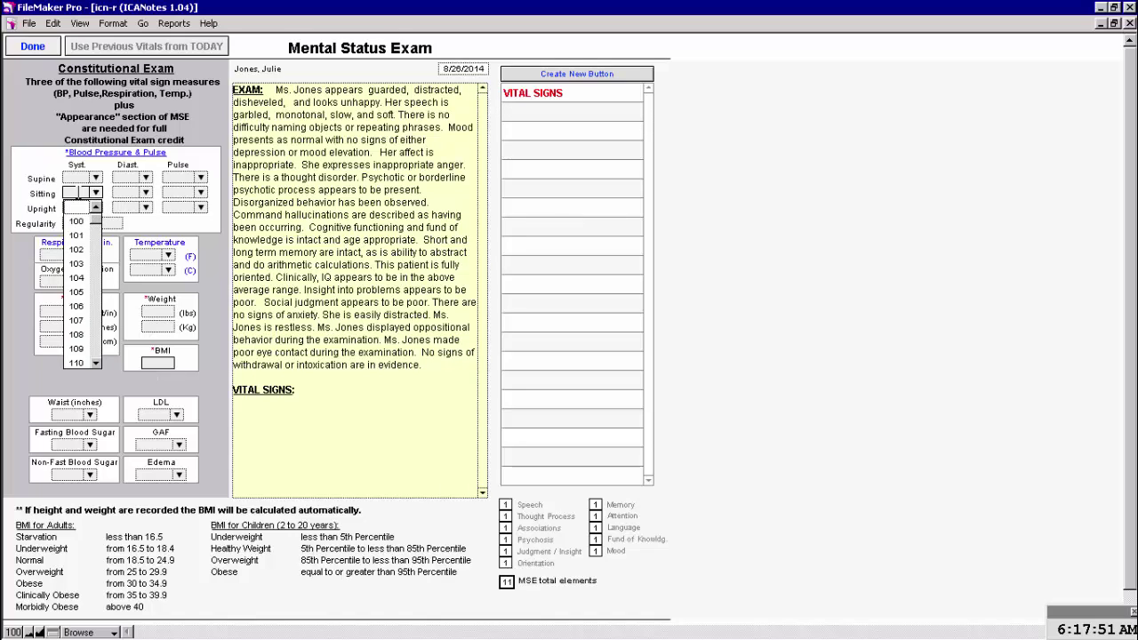
pyautogui.click(76, 192)
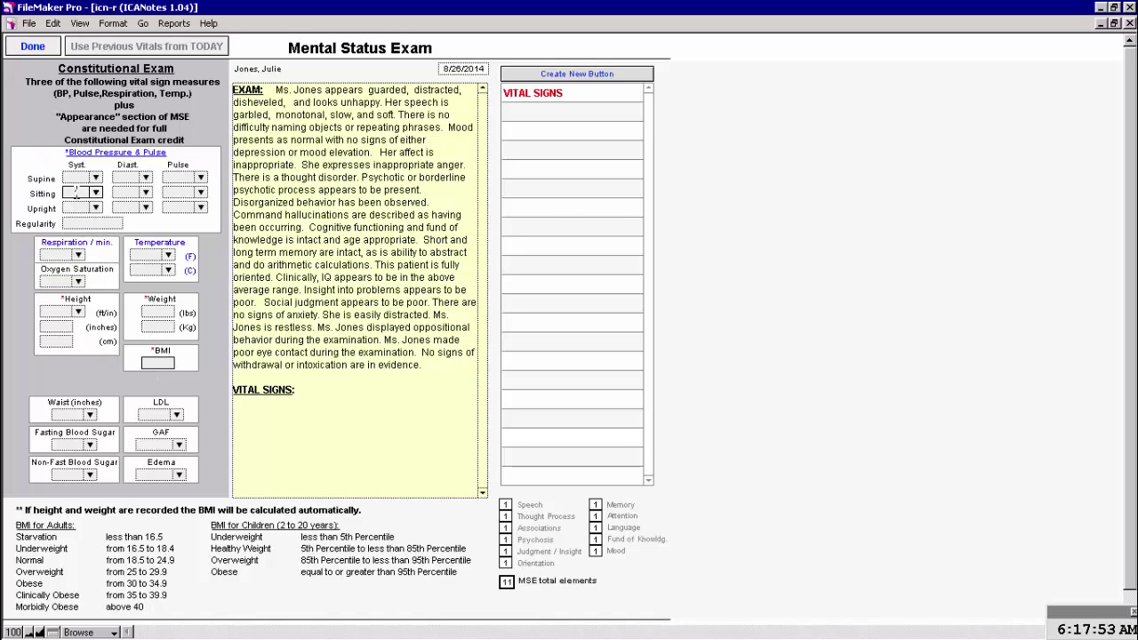
pyautogui.write('160')
pyautogui.click(130, 197)
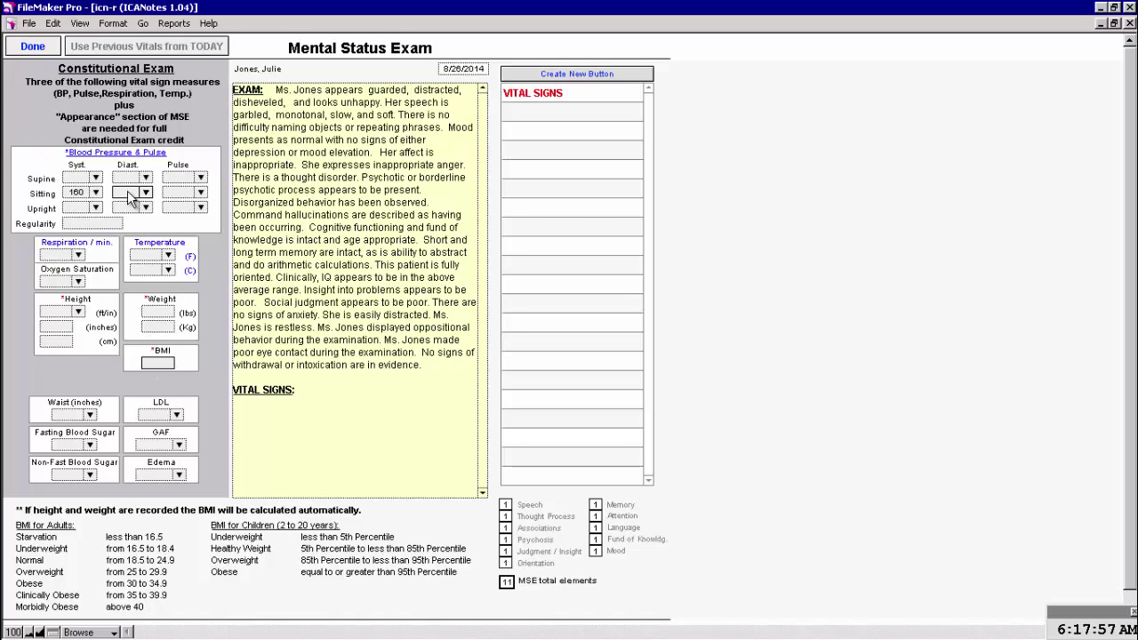
pyautogui.write('95')
# - Try to choose a sitting pulse of 104 and set the pulse regularity to regular
pyautogui.click(201, 193)
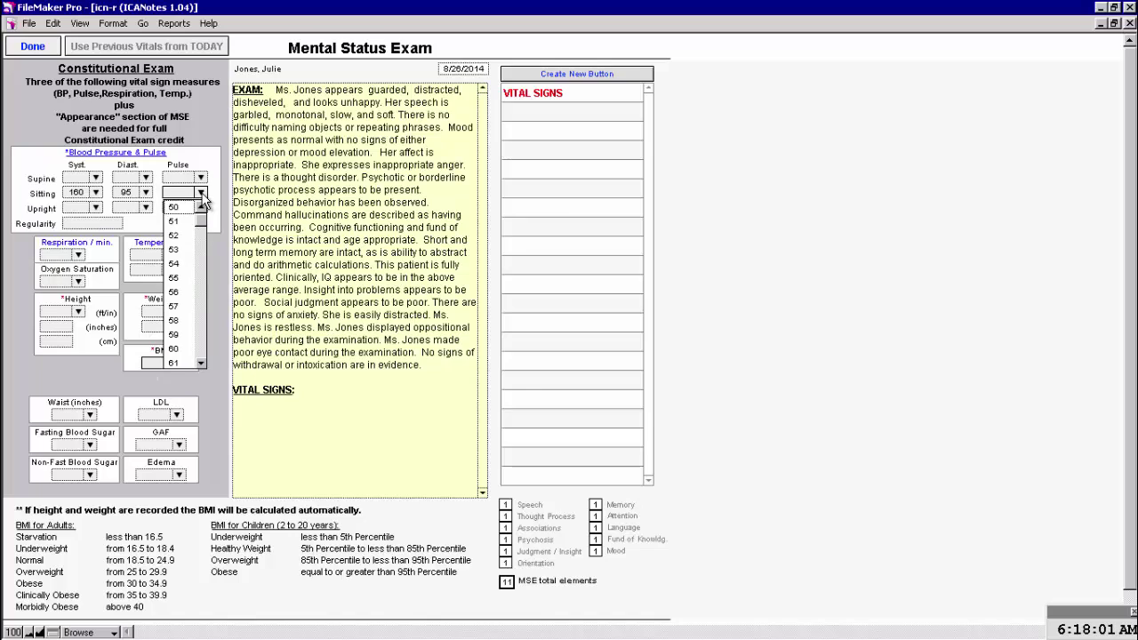
pyautogui.write('1')
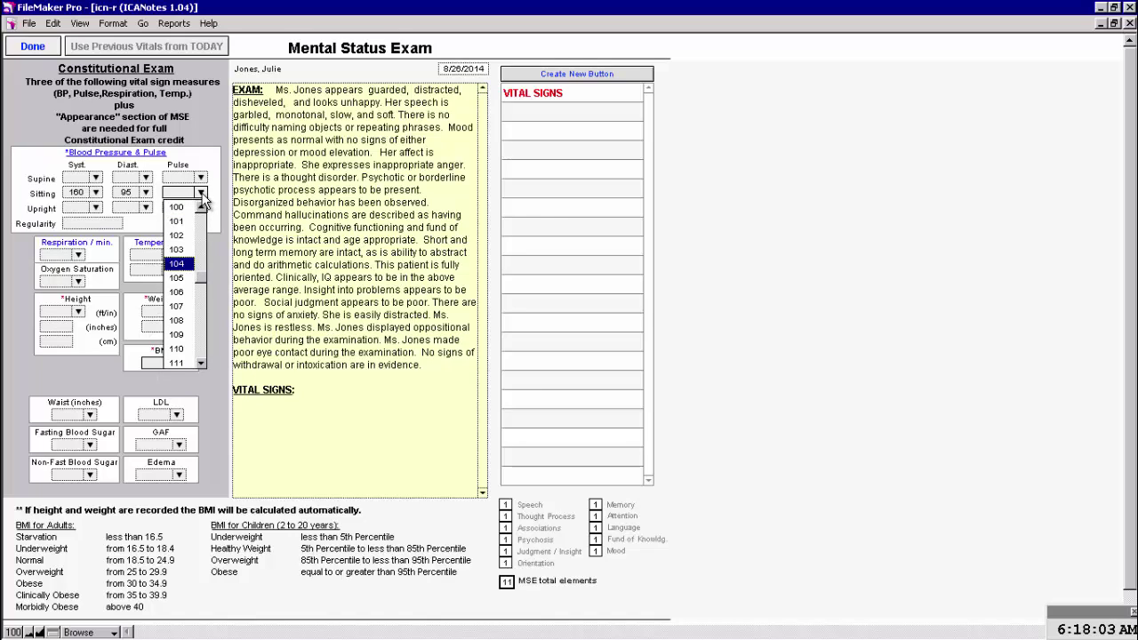
pyautogui.click(67, 223)
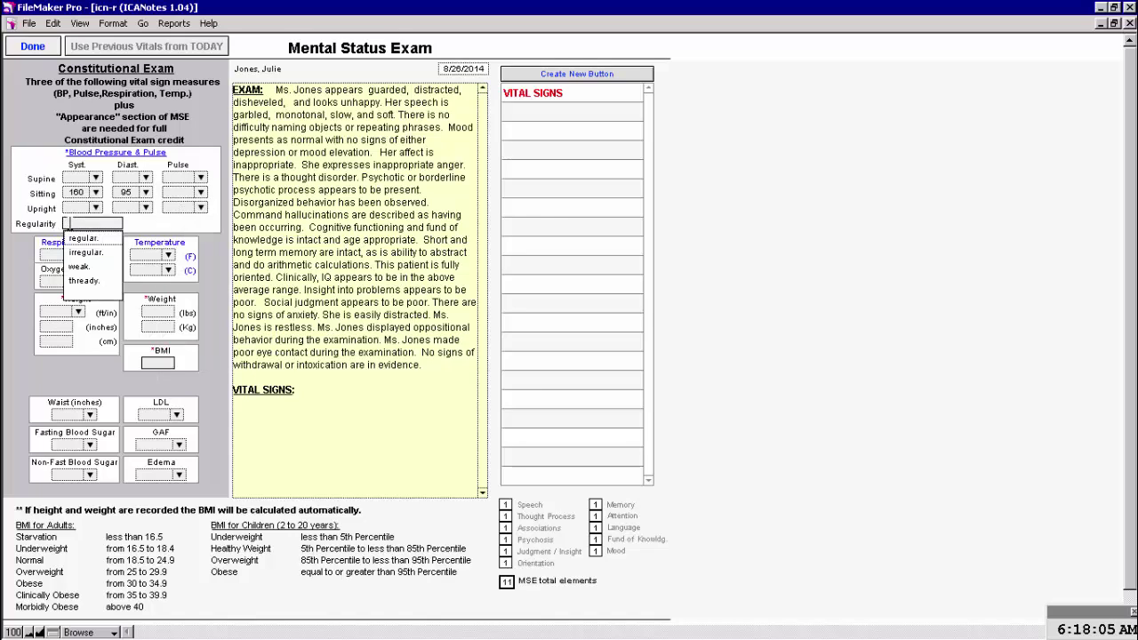
pyautogui.click(89, 238)
# - Record a respiration rate of 23 per minute and a temperature of 98+ °F, and finish the vital signs
pyautogui.click(78, 255)
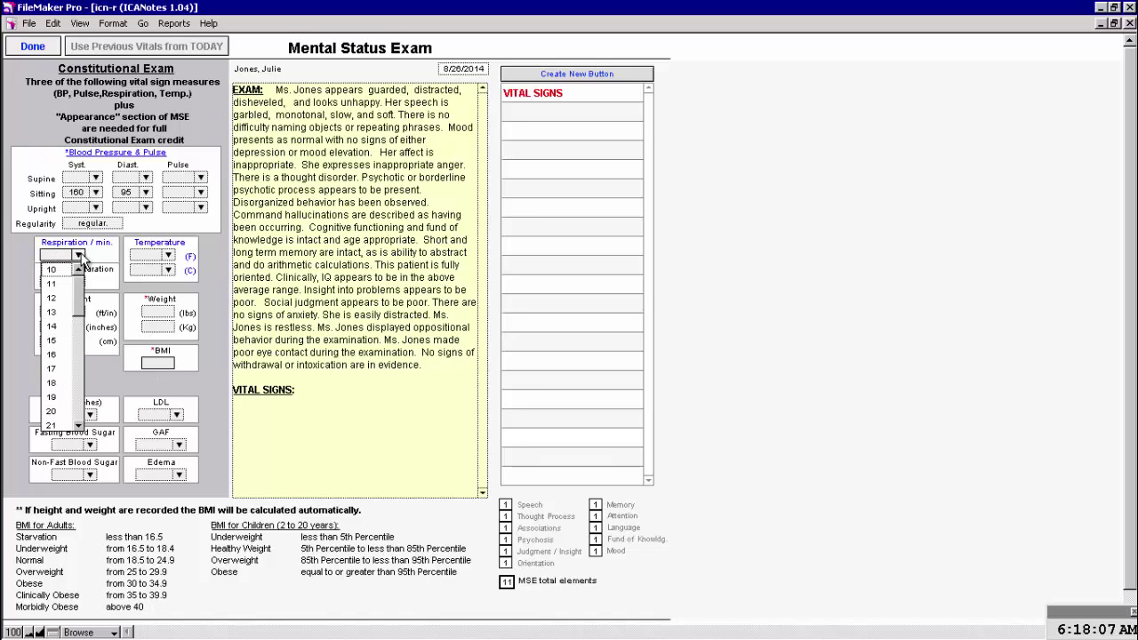
pyautogui.click(64, 254)
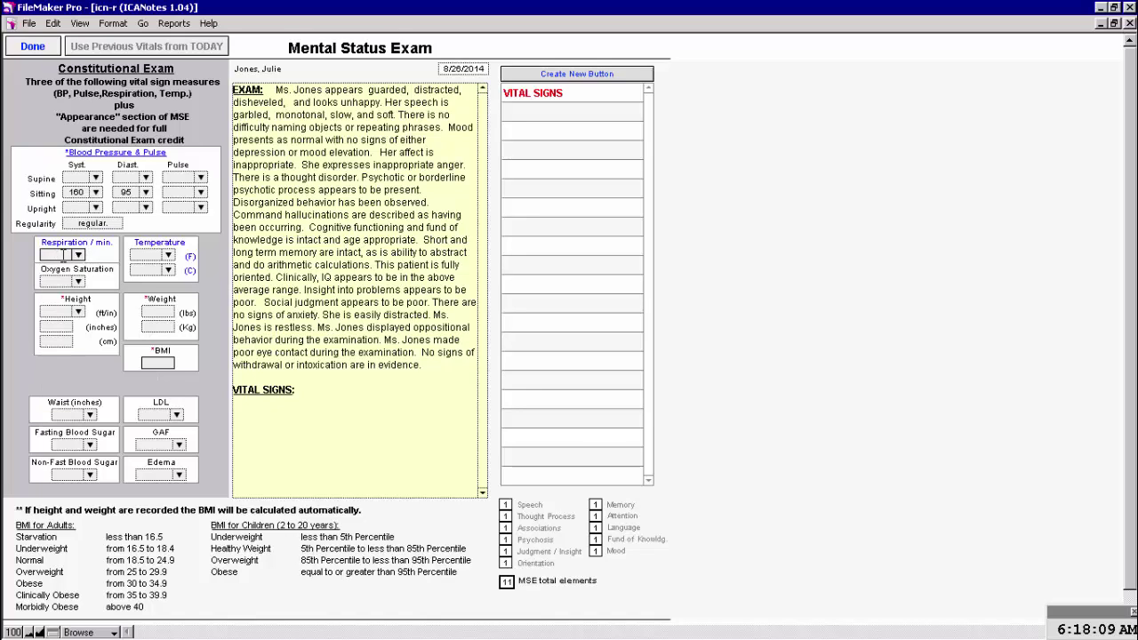
pyautogui.click(169, 269)
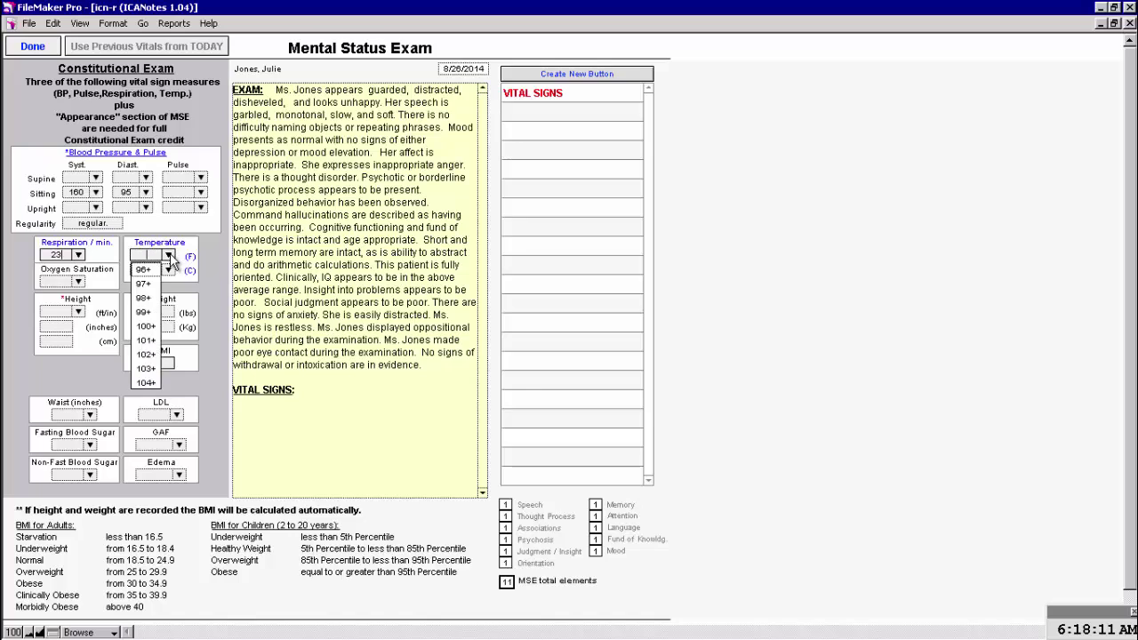
pyautogui.click(146, 298)
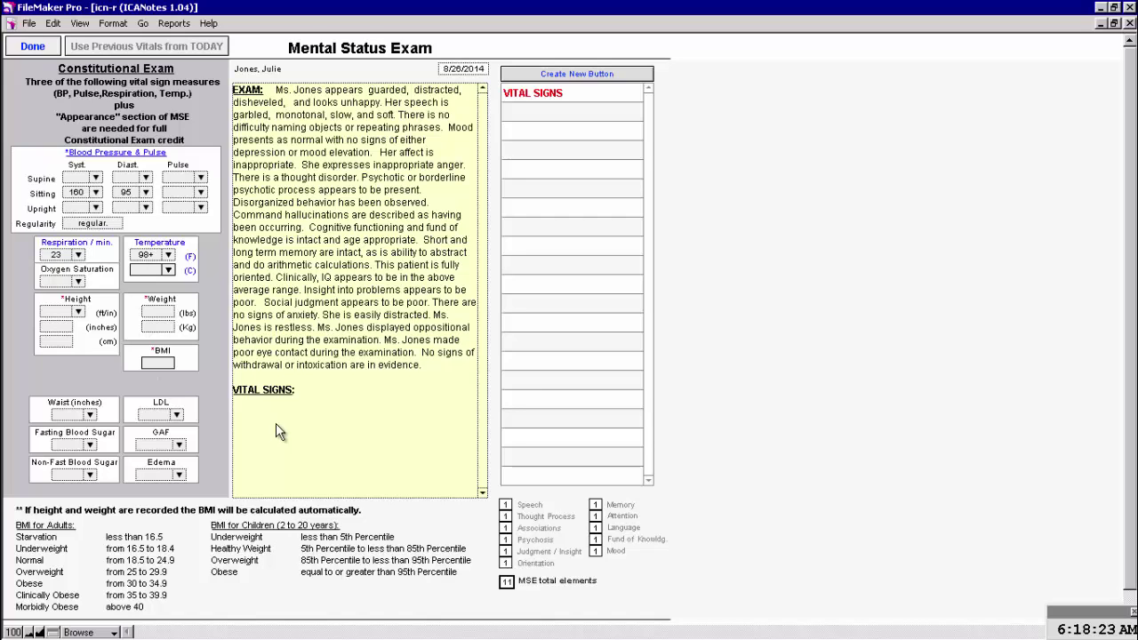
pyautogui.click(32, 49)
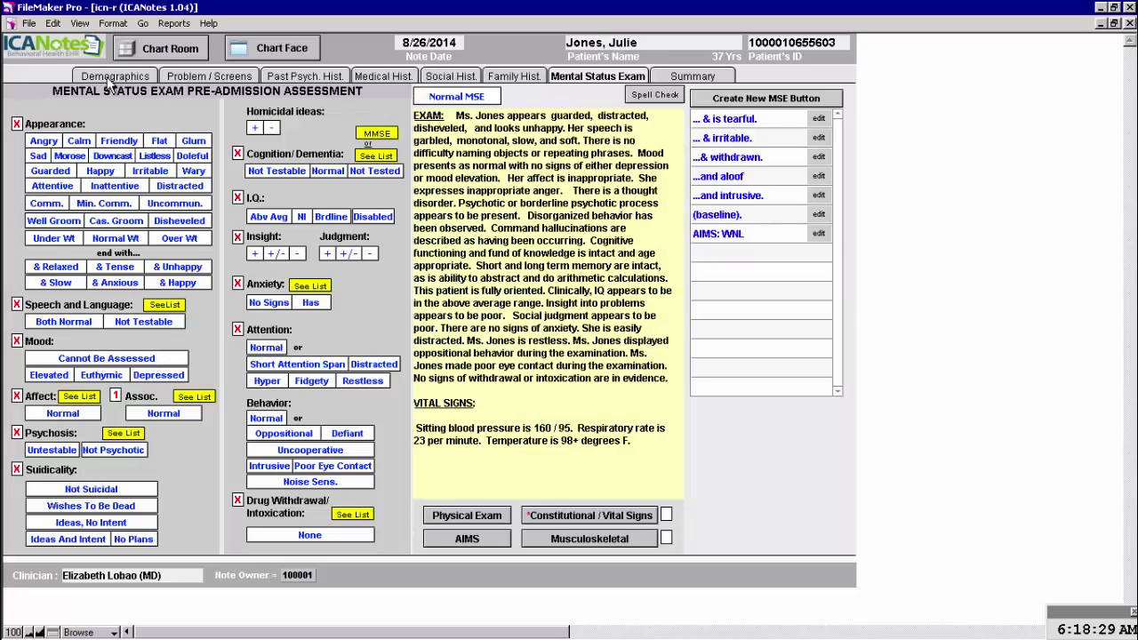
# - Open the Summary section of the assessment with the level of care recommendation and disposition
pyautogui.click(702, 78)
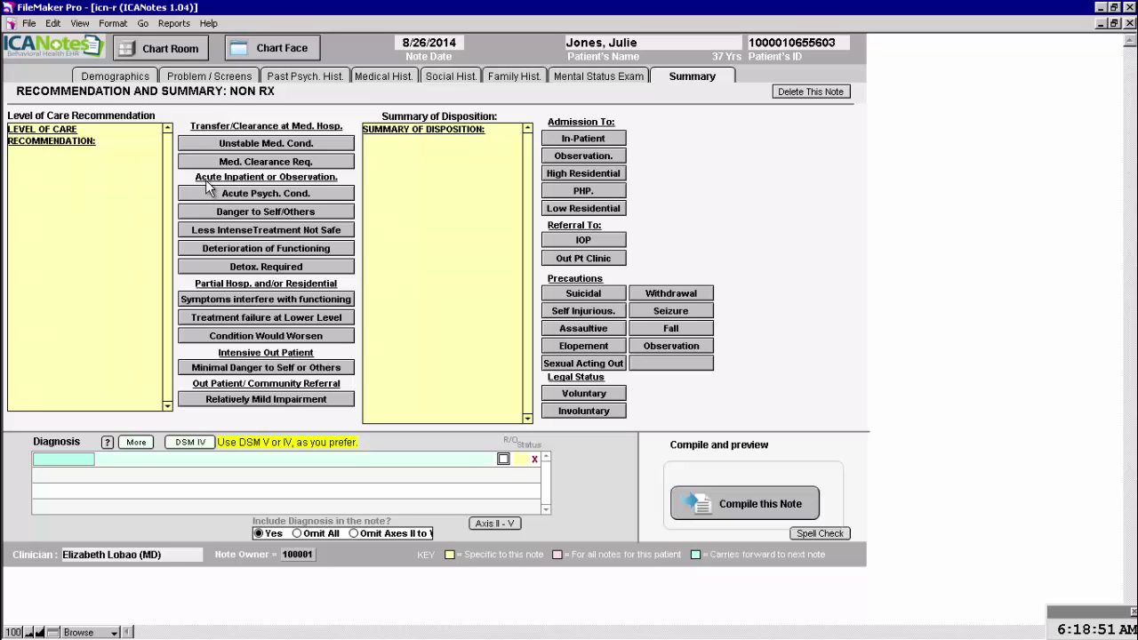
# - Recommend acute inpatient care or observation for an acute psychiatric condition, and add In-Patient admission to the disposition summary
pyautogui.click(265, 200)
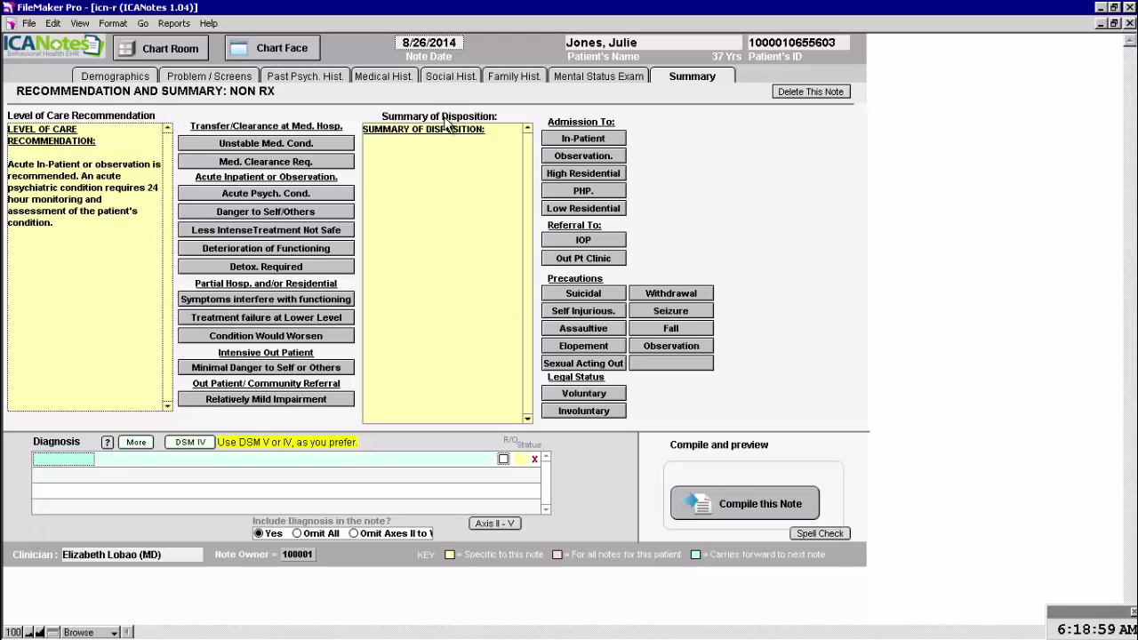
pyautogui.click(584, 142)
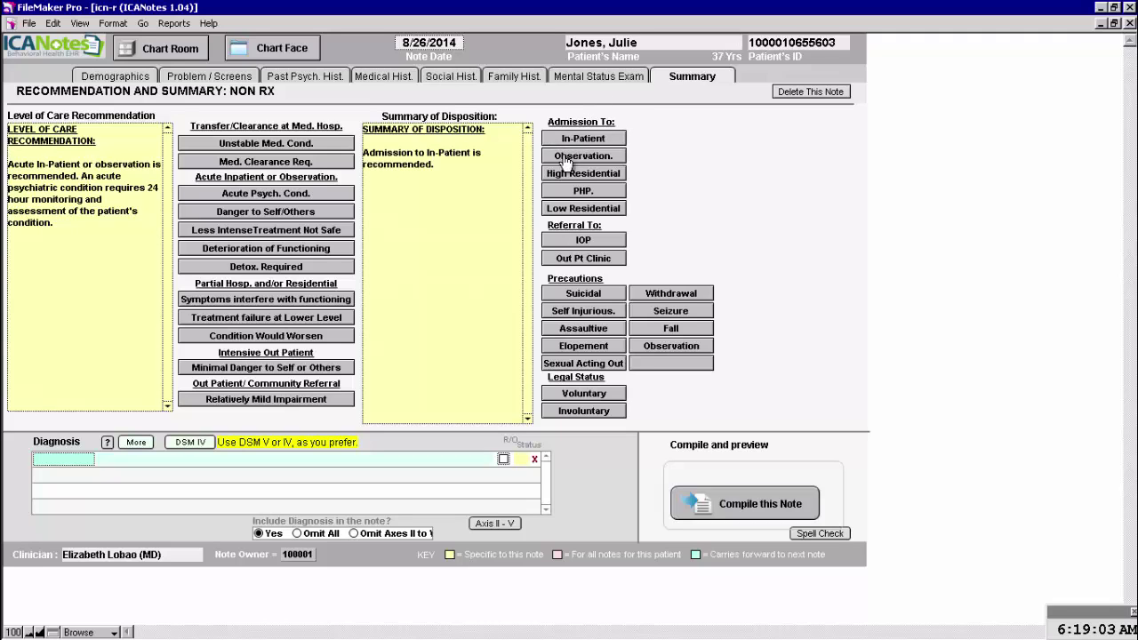
# - Add suicidal and seizure precautions, observation with "q 15 minute checks", and a Voluntary legal status to the disposition summary
pyautogui.click(585, 297)
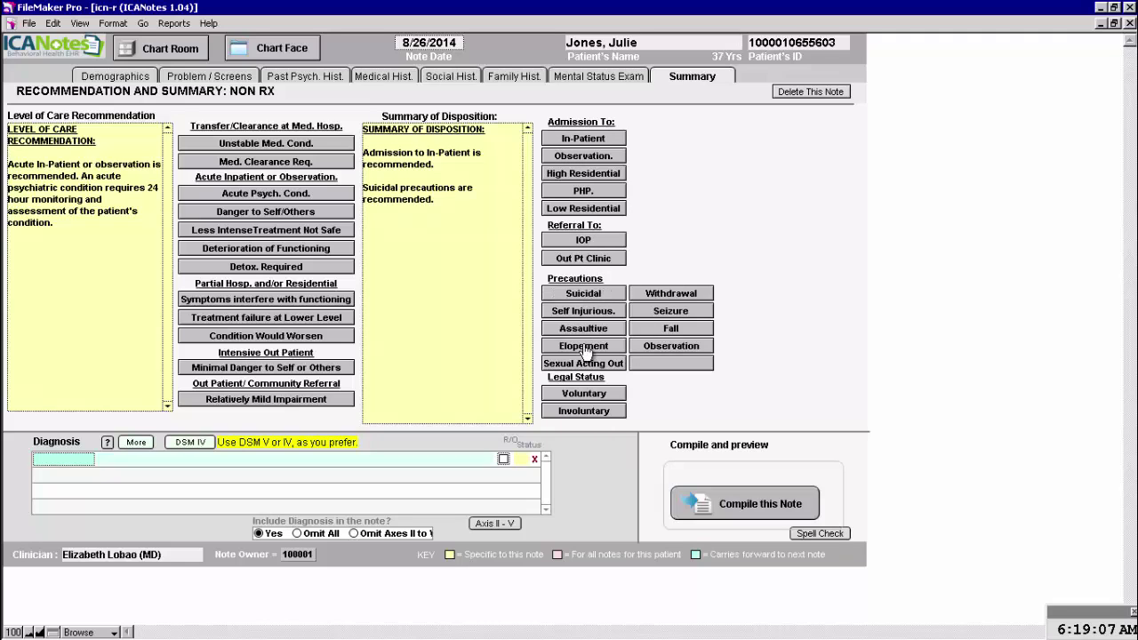
pyautogui.click(674, 313)
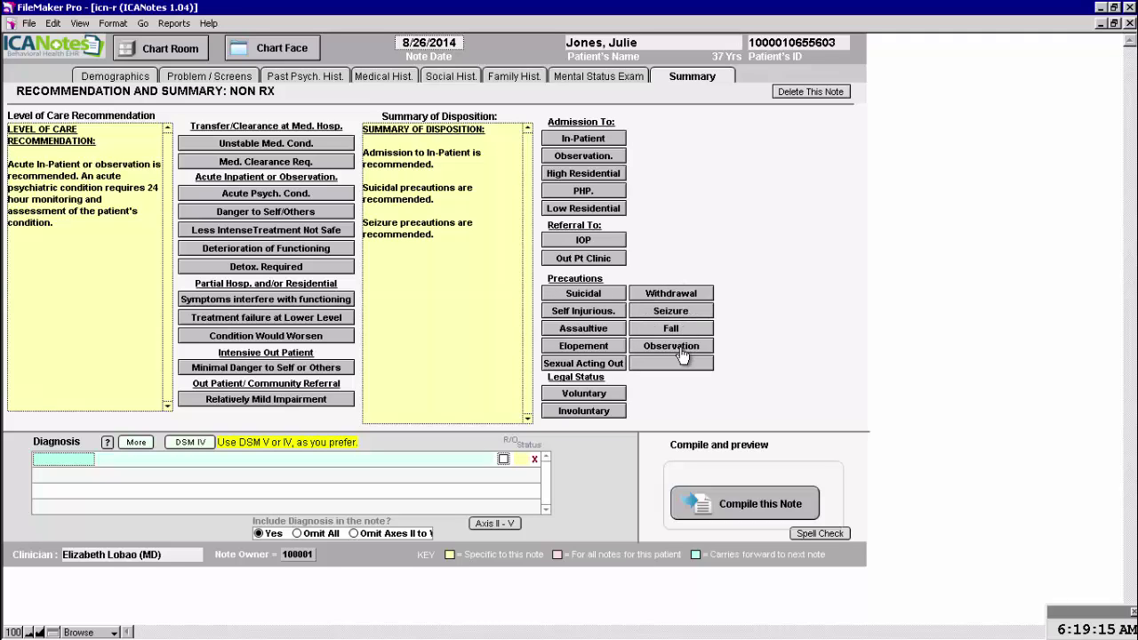
pyautogui.click(672, 345)
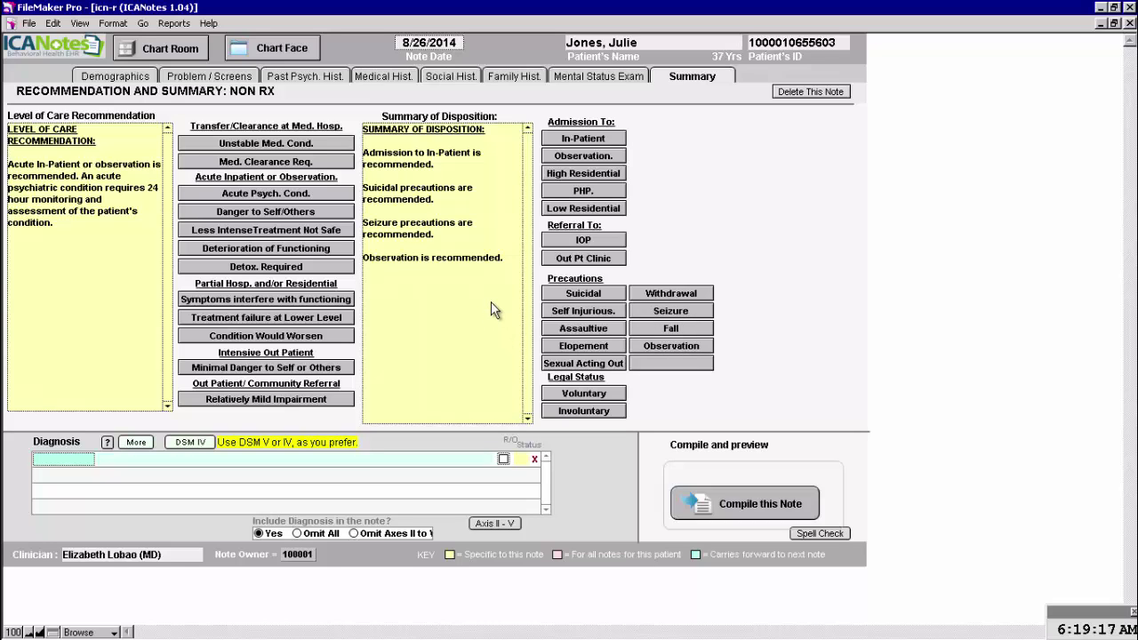
pyautogui.click(513, 256)
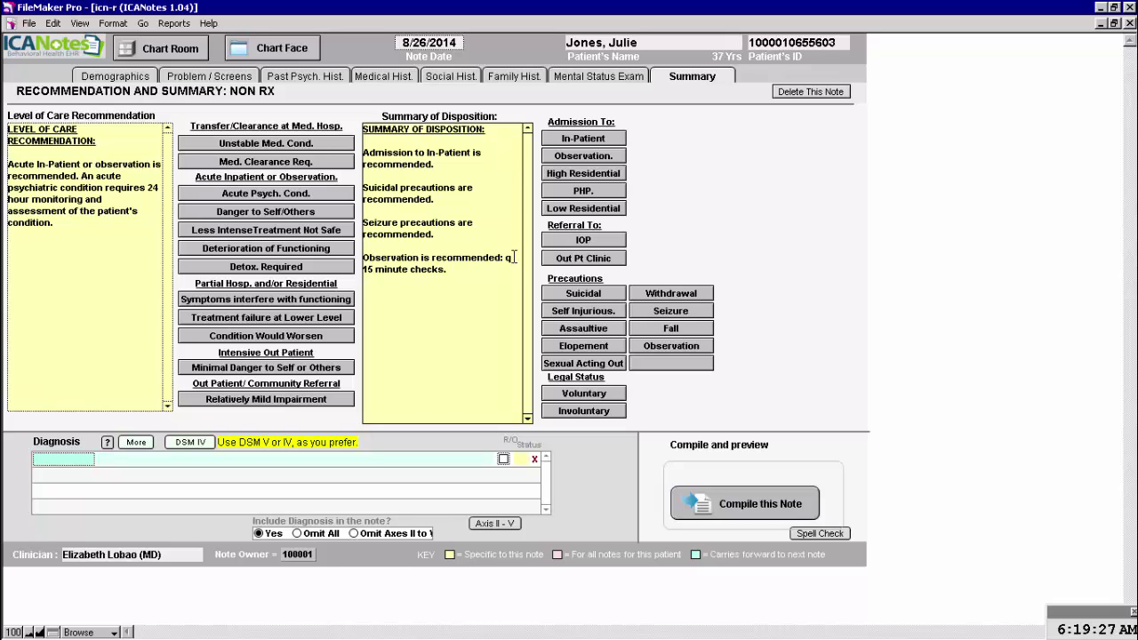
pyautogui.click(584, 394)
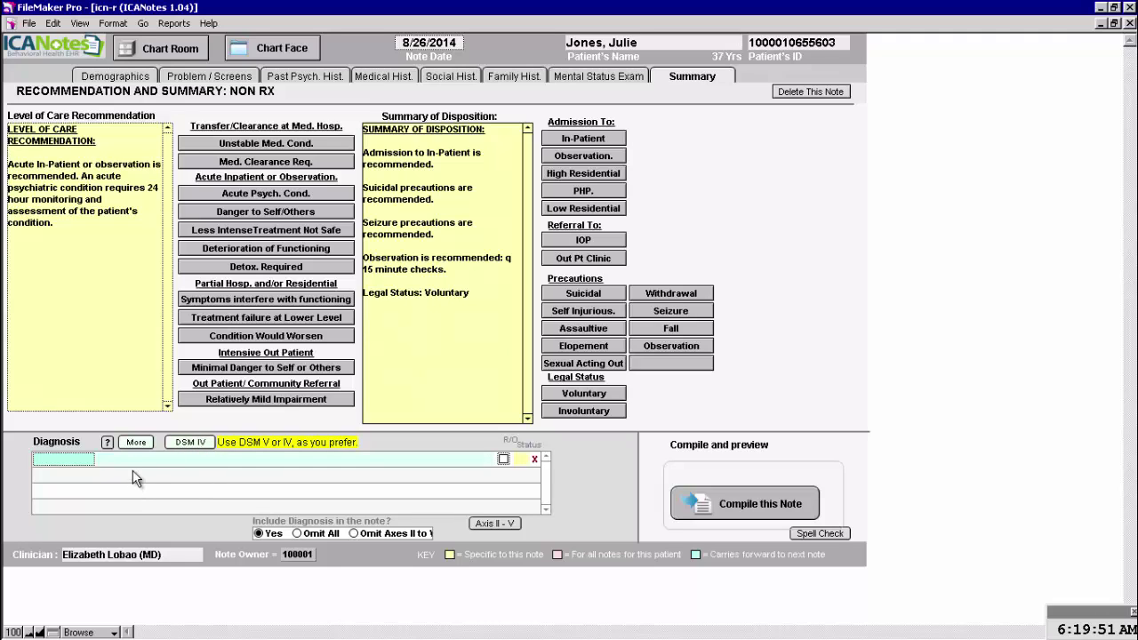
# - Add an active DSM V diagnosis of Schizophrenia, 295.90 (F20.9), from the Schizophrenia Spectrum and other Psychotic Disorders group
pyautogui.click(136, 443)
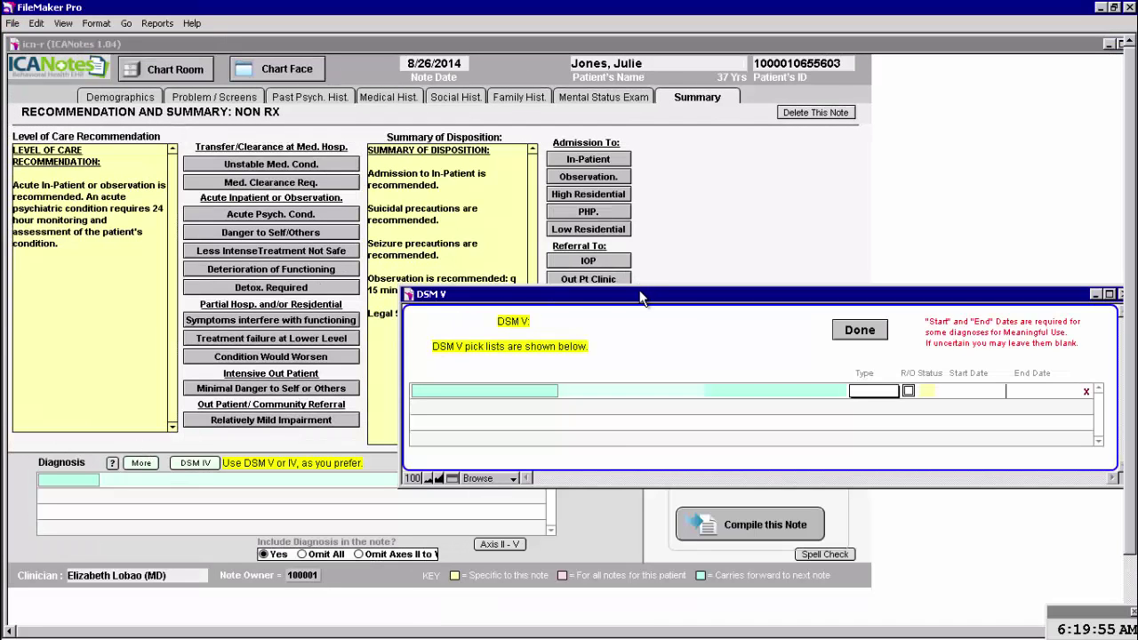
pyautogui.moveTo(639, 290); pyautogui.dragTo(627, 141)
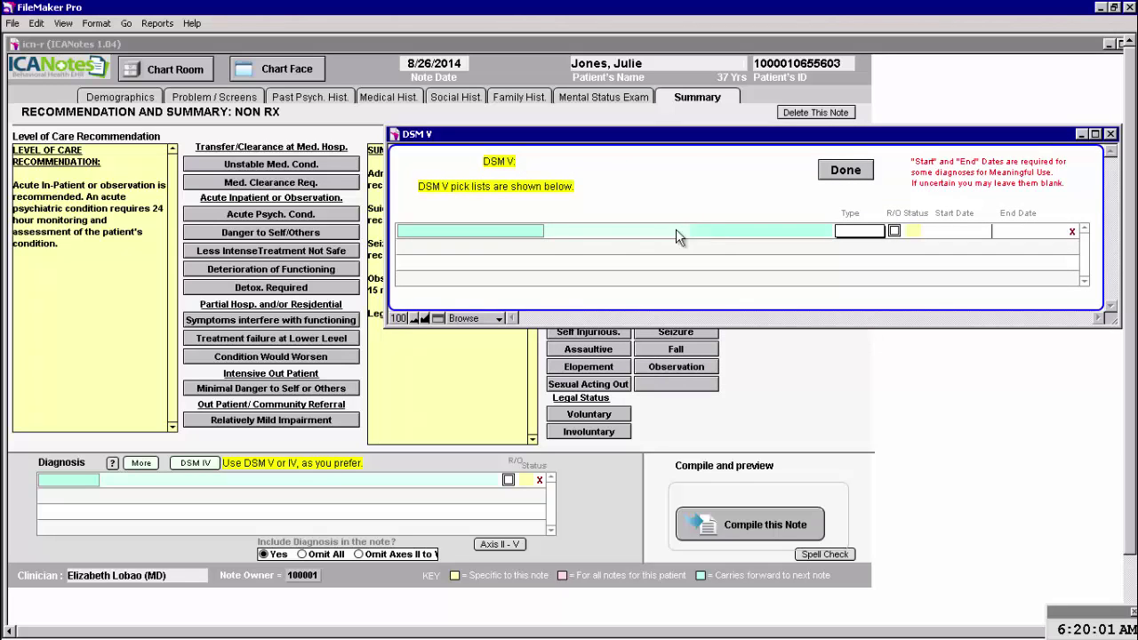
pyautogui.click(504, 230)
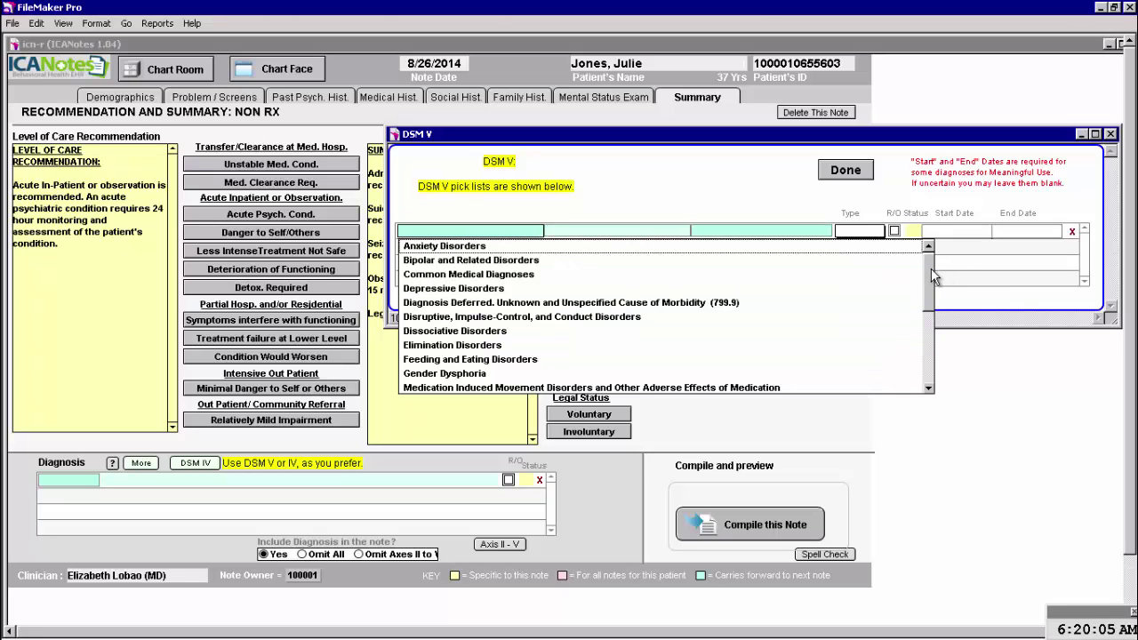
pyautogui.moveTo(927, 270); pyautogui.dragTo(925, 349)
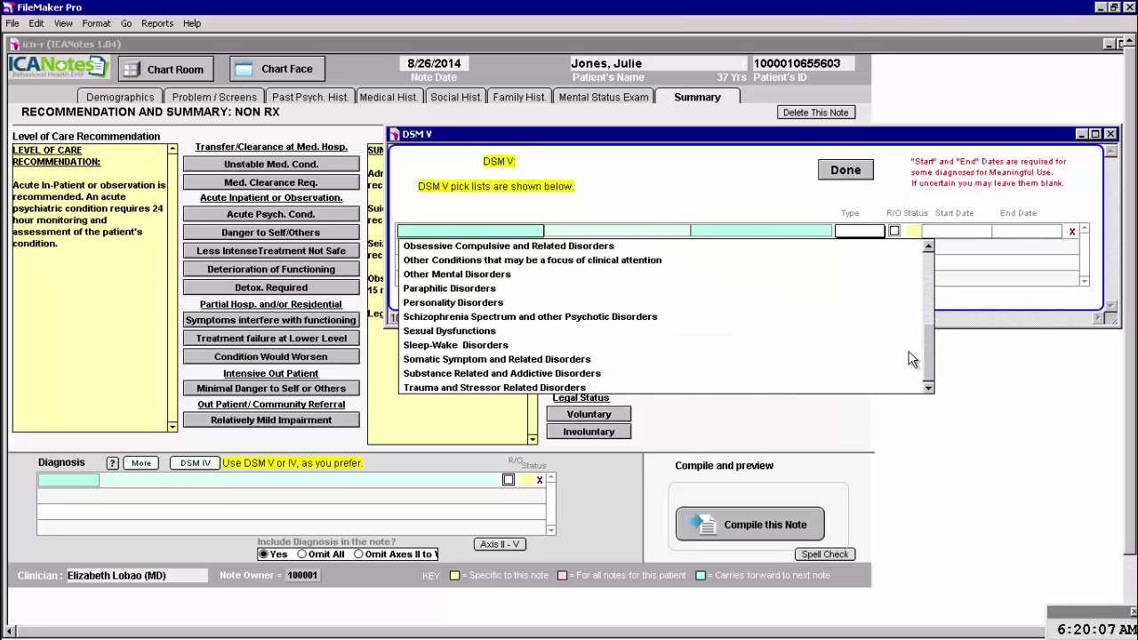
pyautogui.click(510, 320)
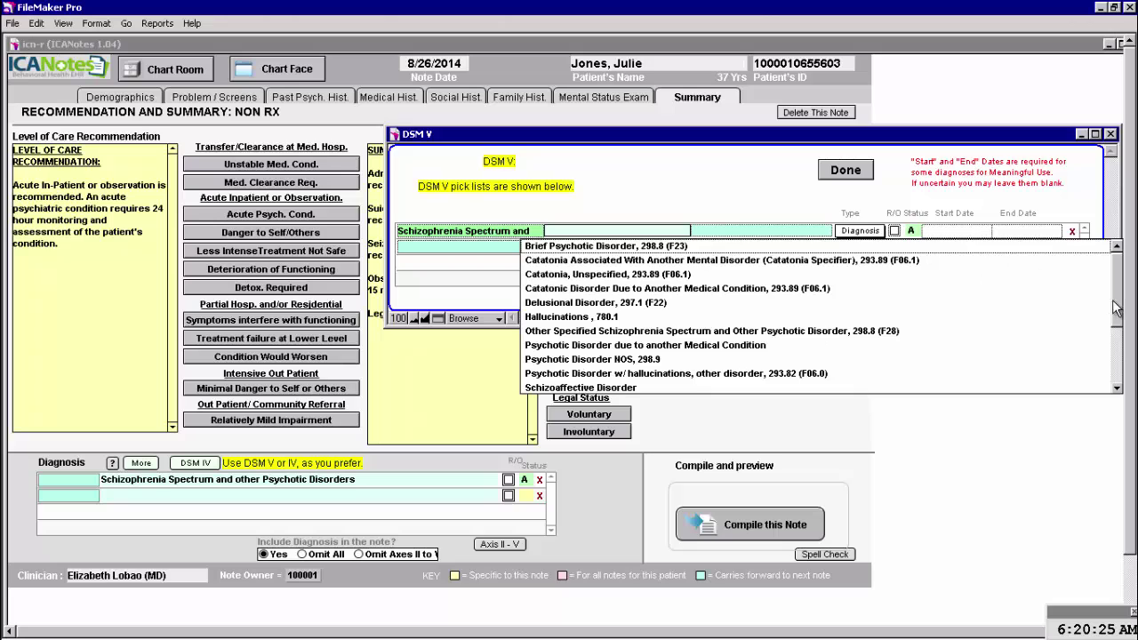
pyautogui.moveTo(1118, 325); pyautogui.dragTo(1111, 381)
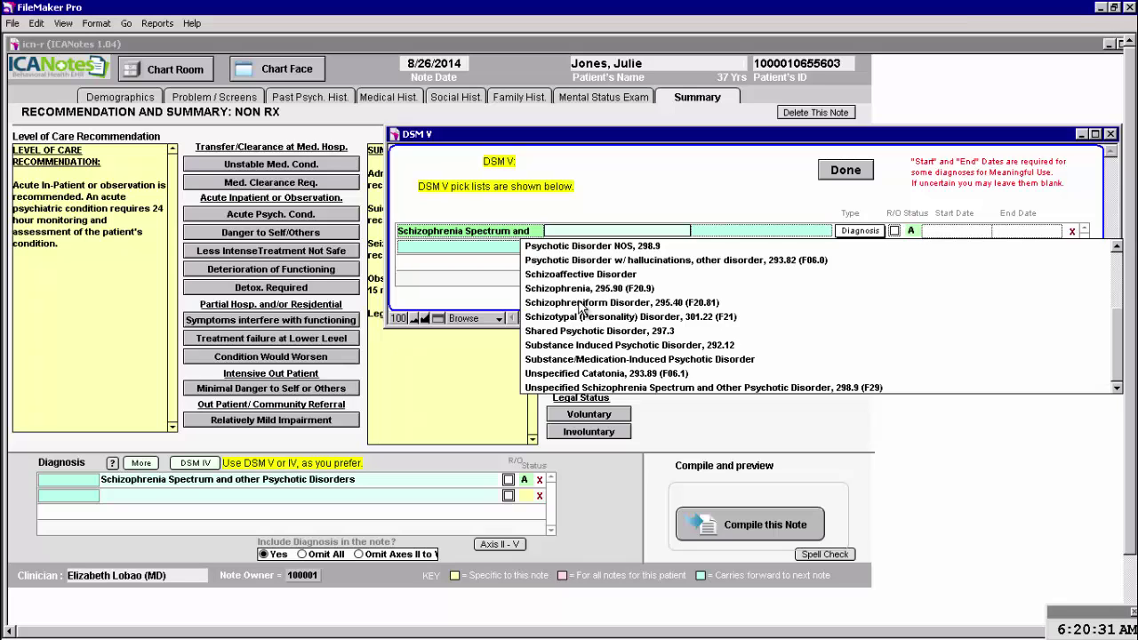
pyautogui.click(579, 289)
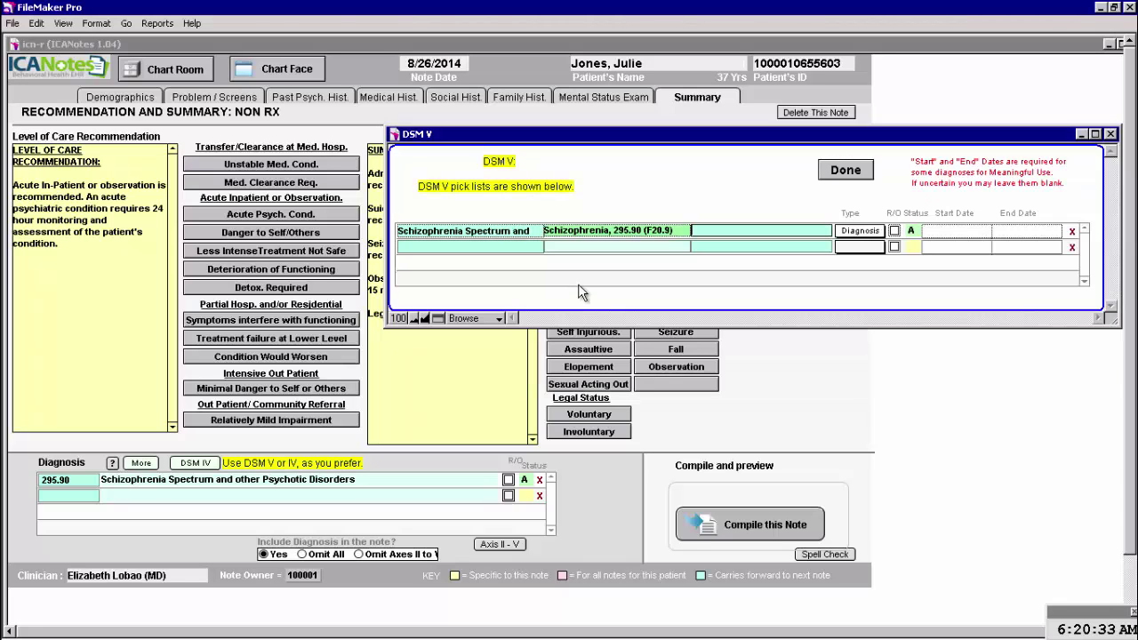
pyautogui.click(910, 230)
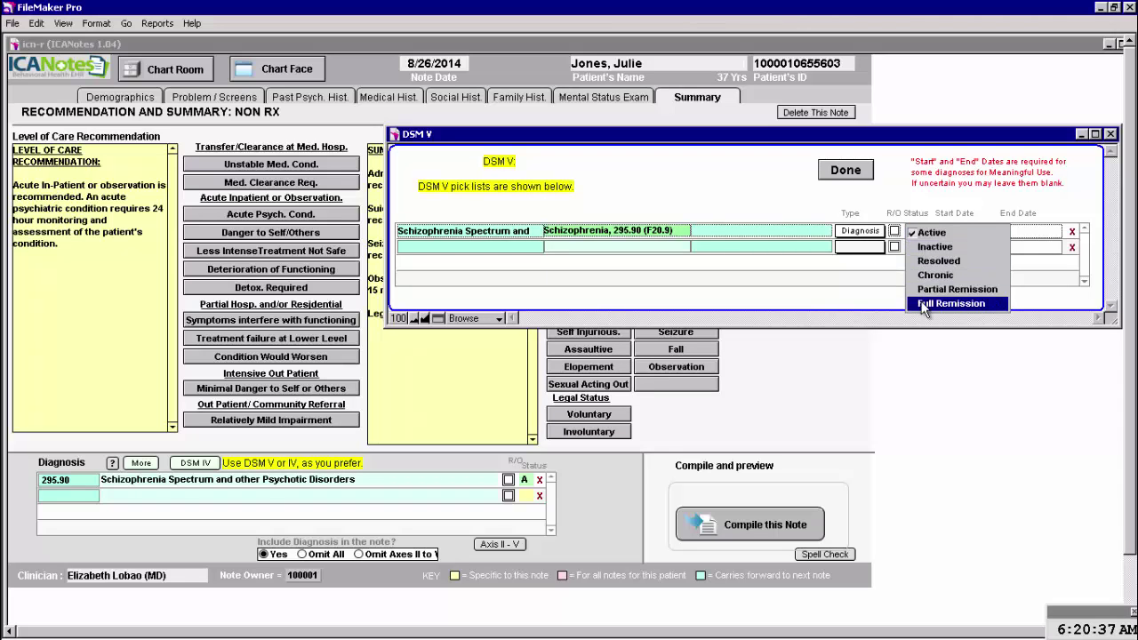
pyautogui.click(914, 380)
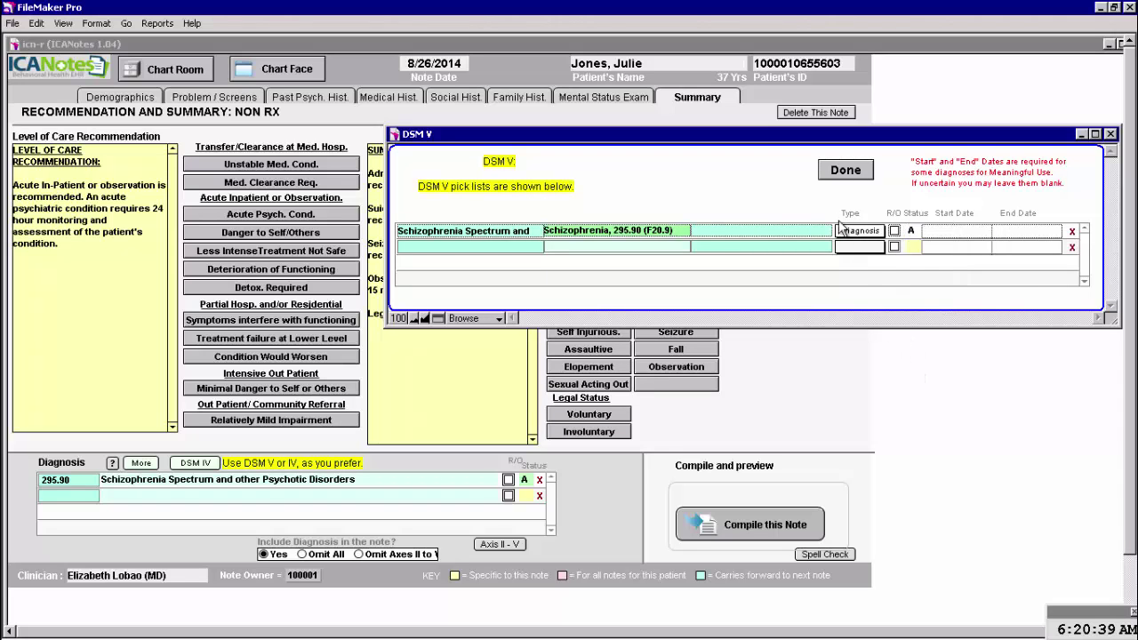
pyautogui.click(846, 177)
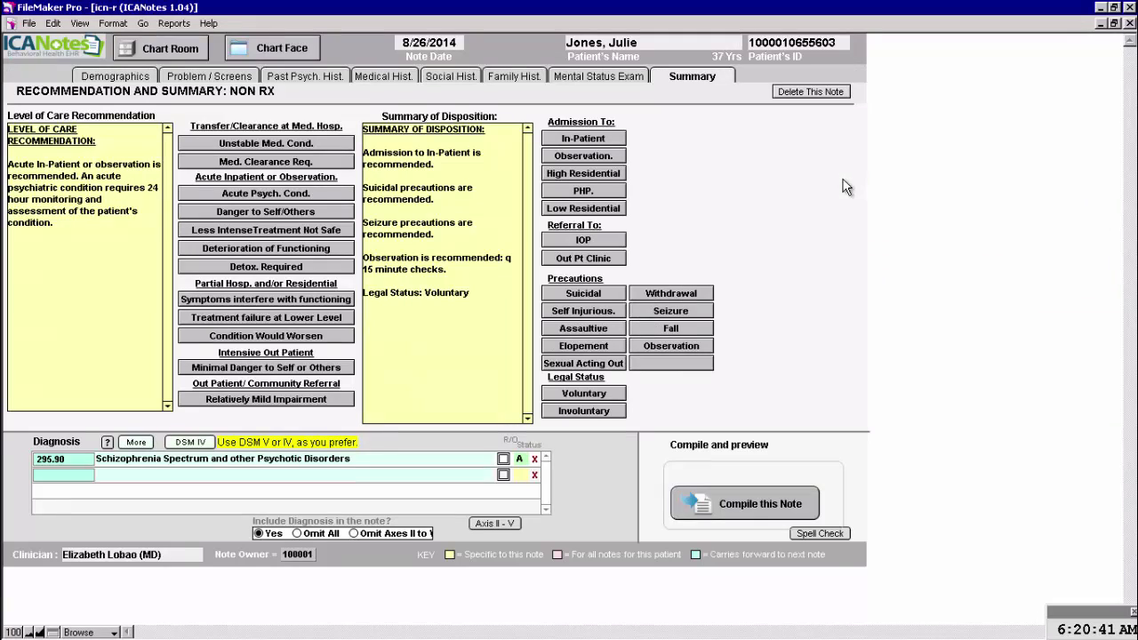
# - Omit Axes II to V from the note's diagnosis and compile the note, declining the patient educational resources
pyautogui.click(353, 533)
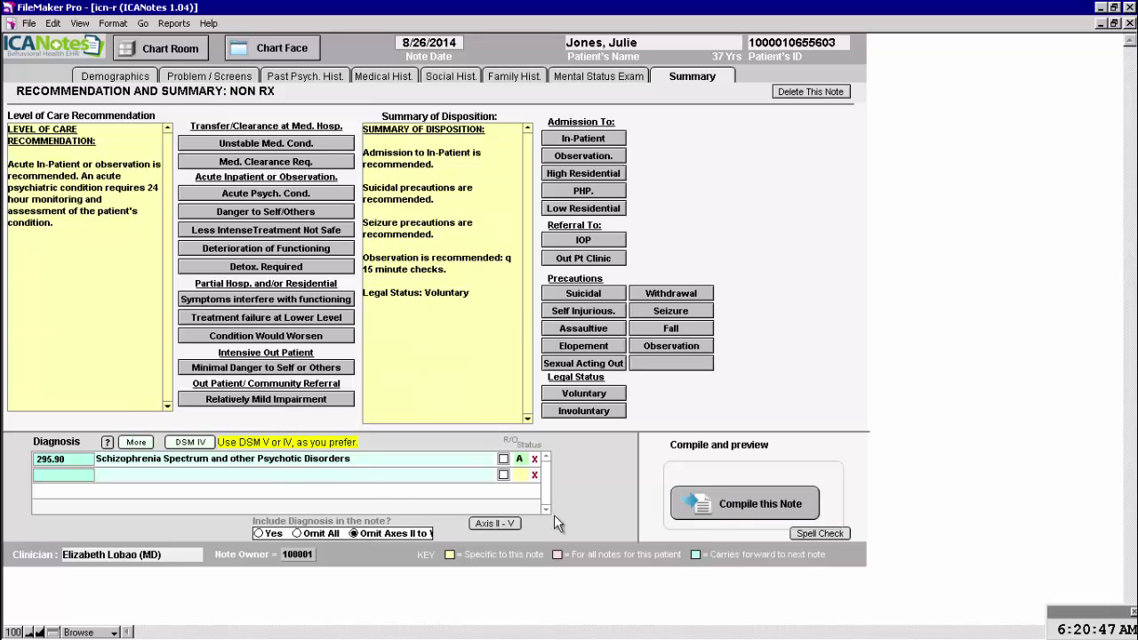
pyautogui.click(746, 504)
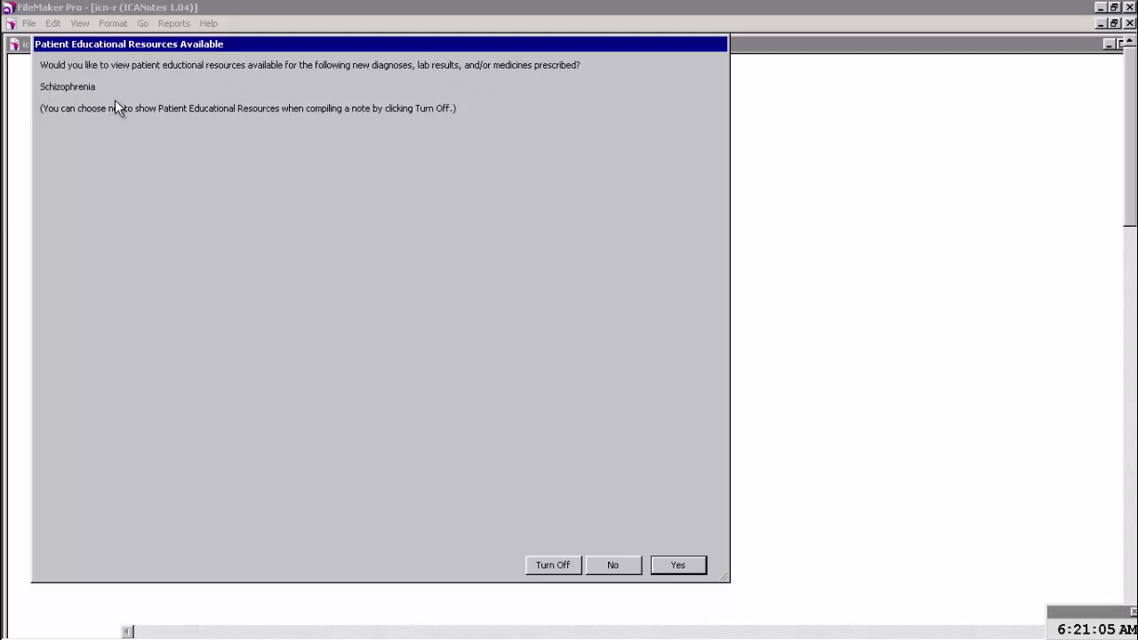
pyautogui.click(612, 571)
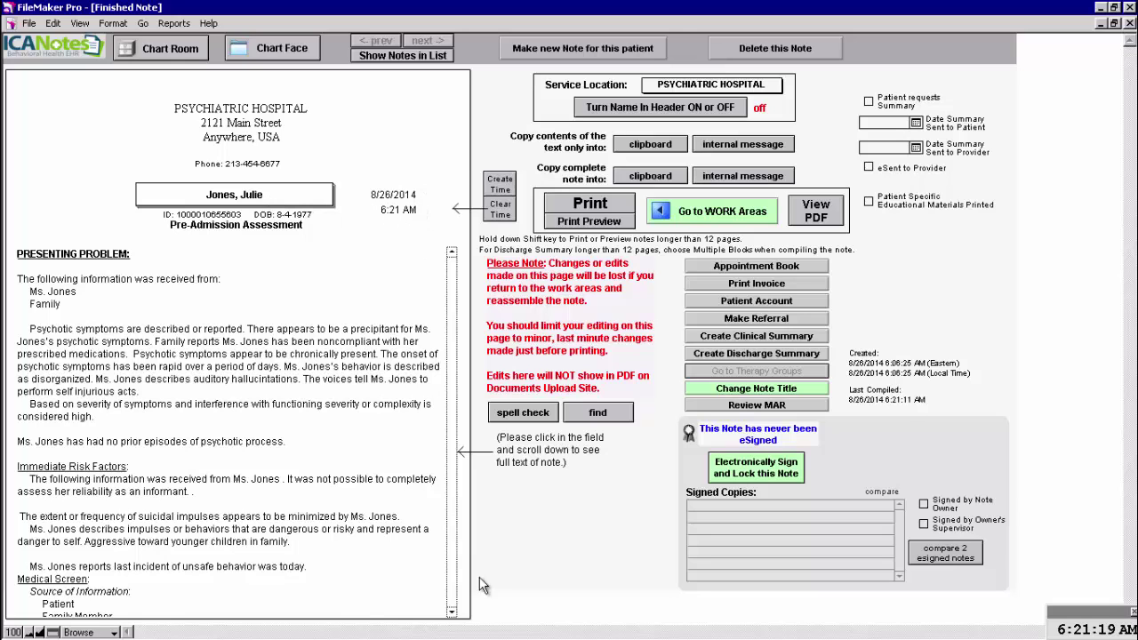
# - In the compiled note's Notes & Risk Factors section, reduce the indent before "No known history of adverse drug reactions"
pyautogui.click(453, 613)
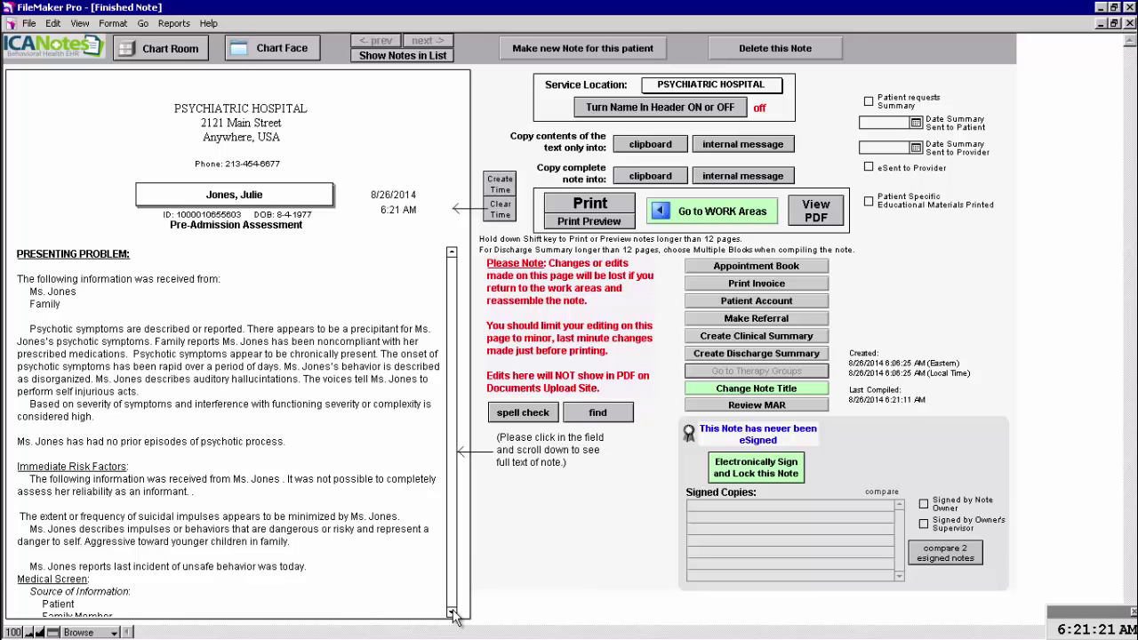
pyautogui.moveTo(453, 613); pyautogui.dragTo(453, 613)
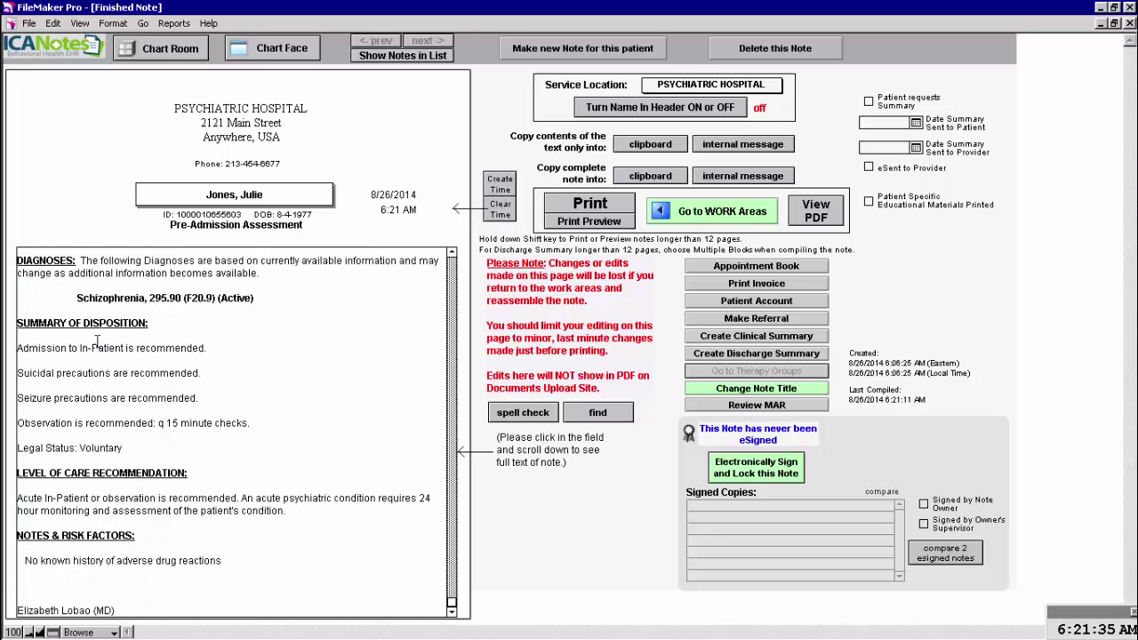
pyautogui.click(24, 561)
pyautogui.press('BackSpace')
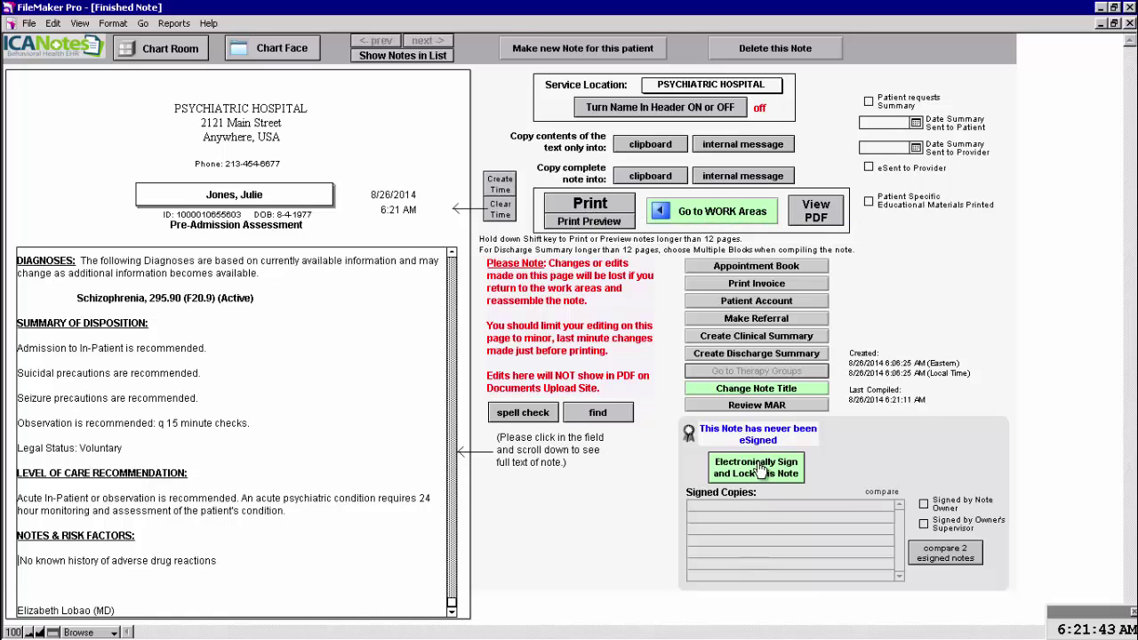
# - Electronically sign and lock the Pre-Admission Assessment note, and return to the patient's chart face
pyautogui.click(754, 471)
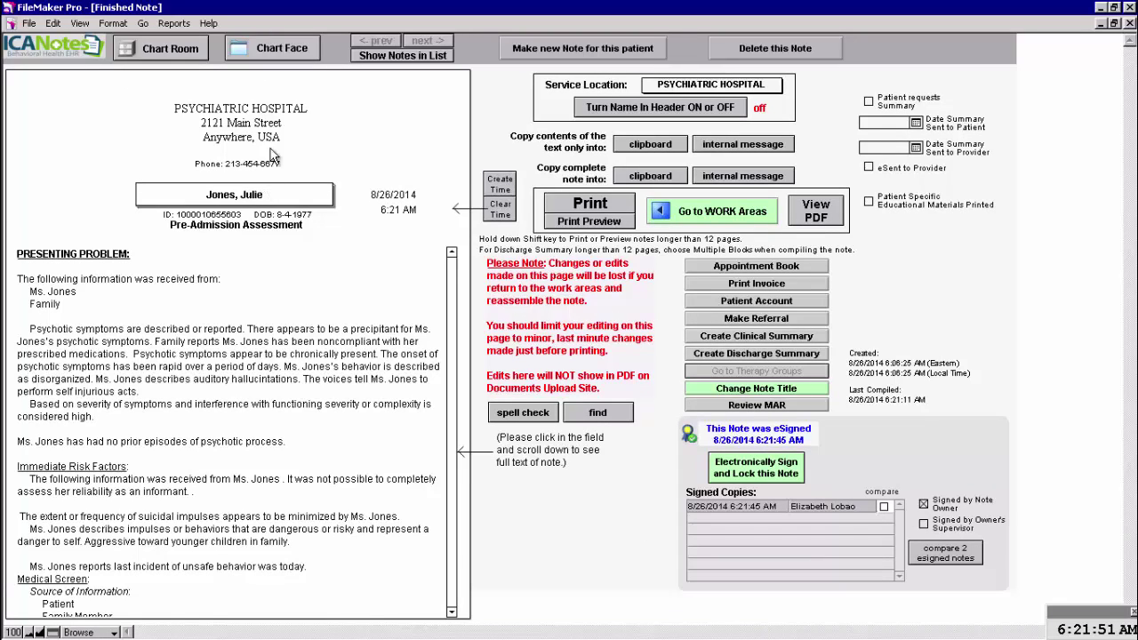
pyautogui.click(277, 59)
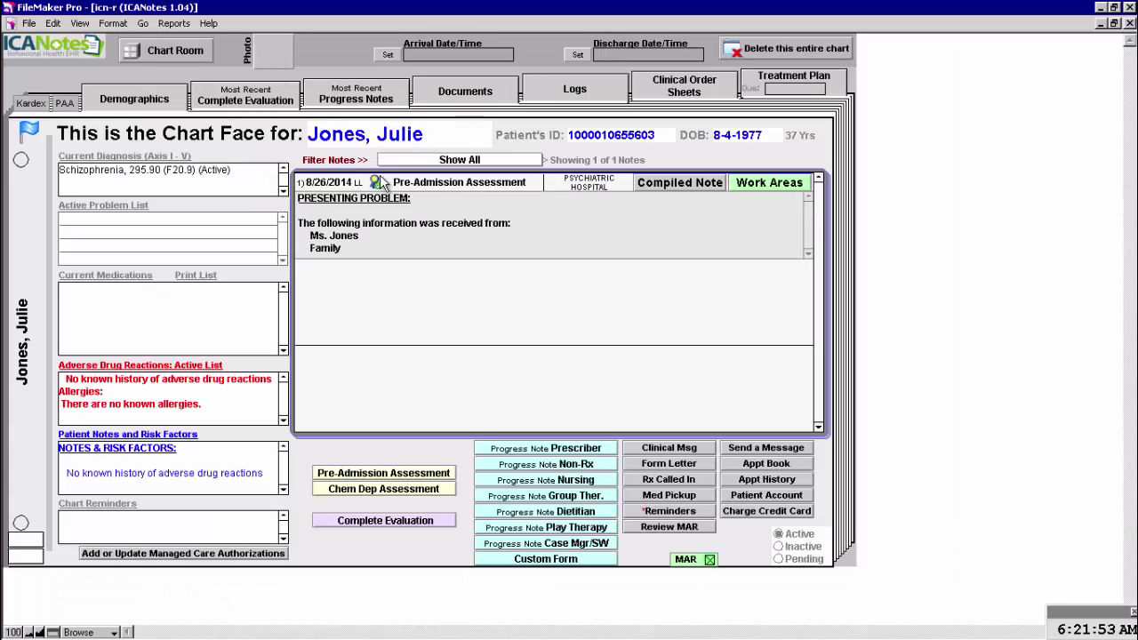